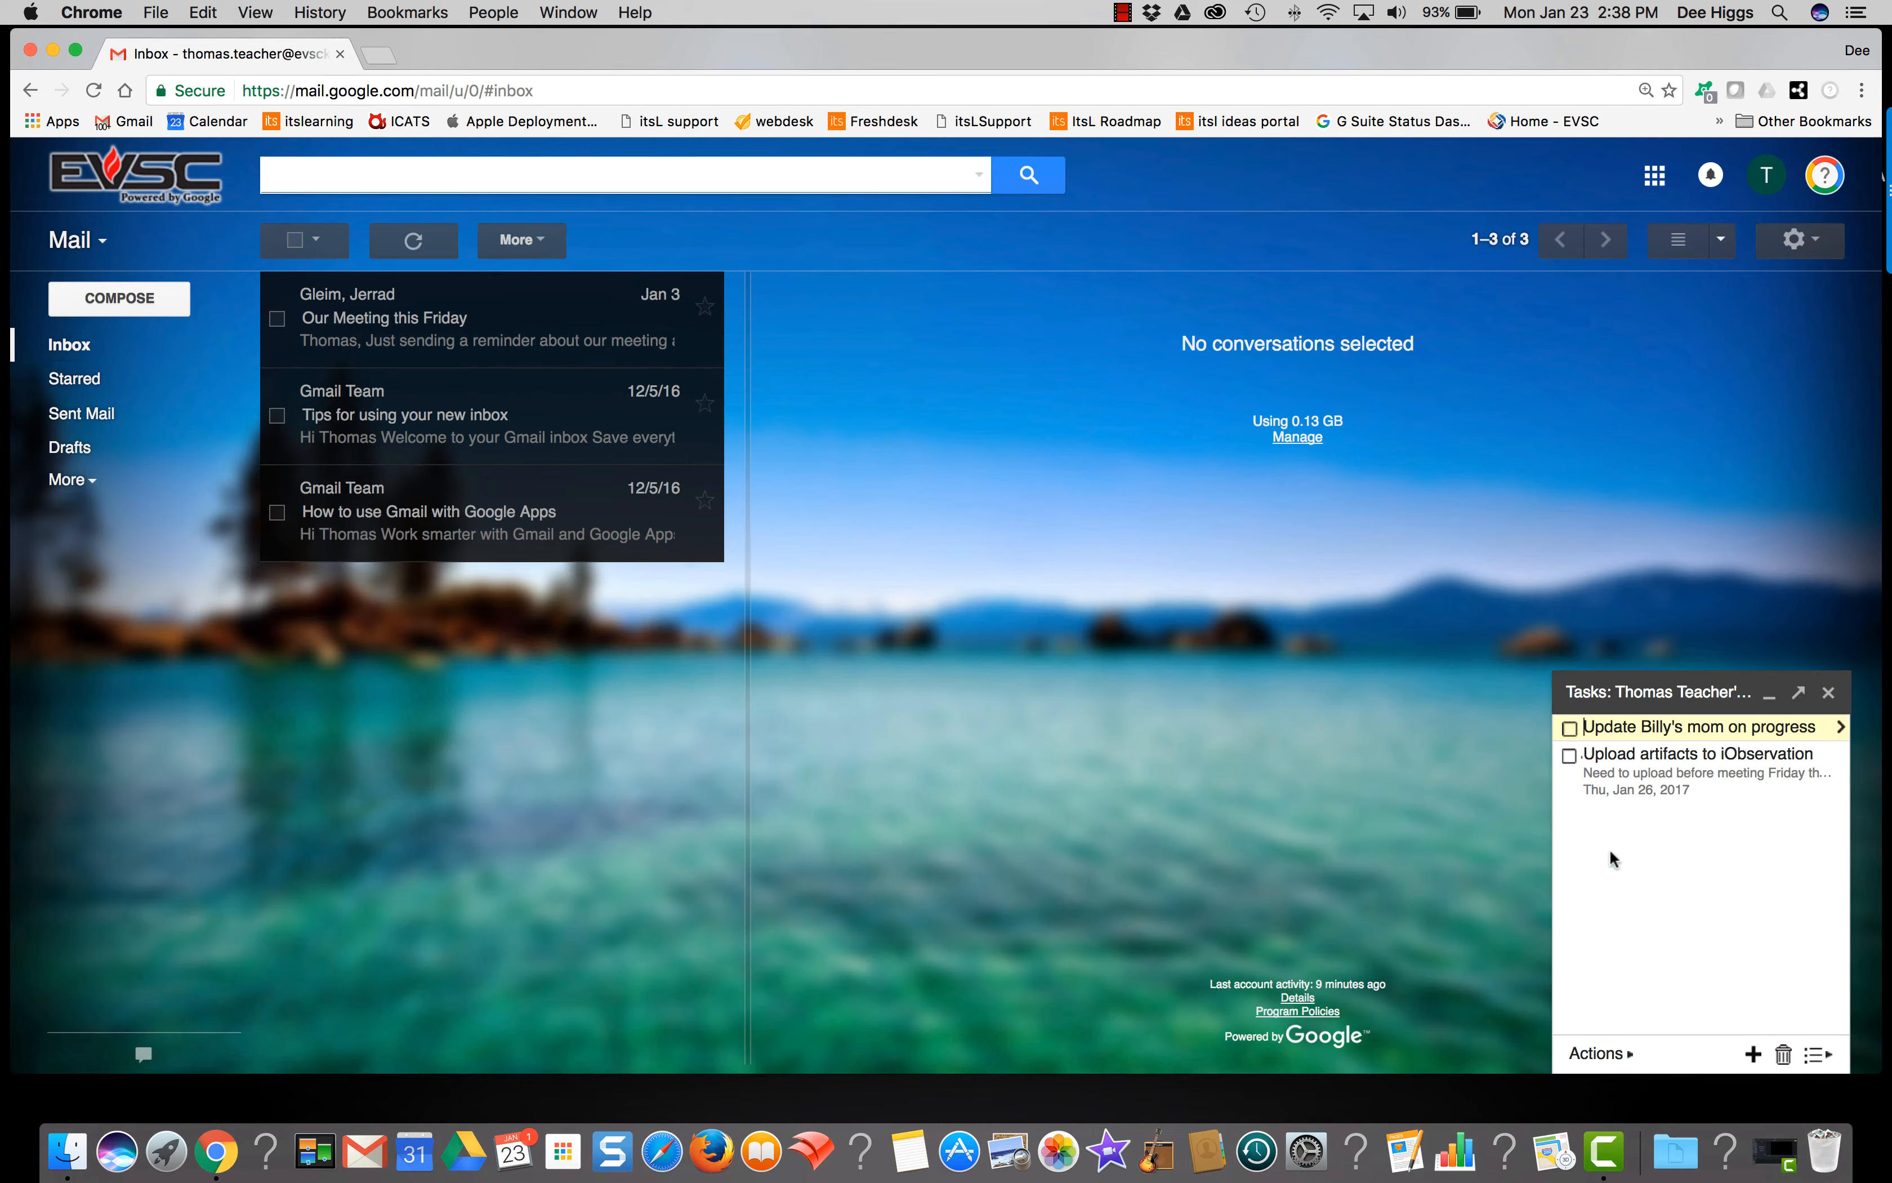
Step: Add a 'call library' task as the third item at the bottom of the Tasks list
{"action": "left_click", "coordinate": [1587, 821]}
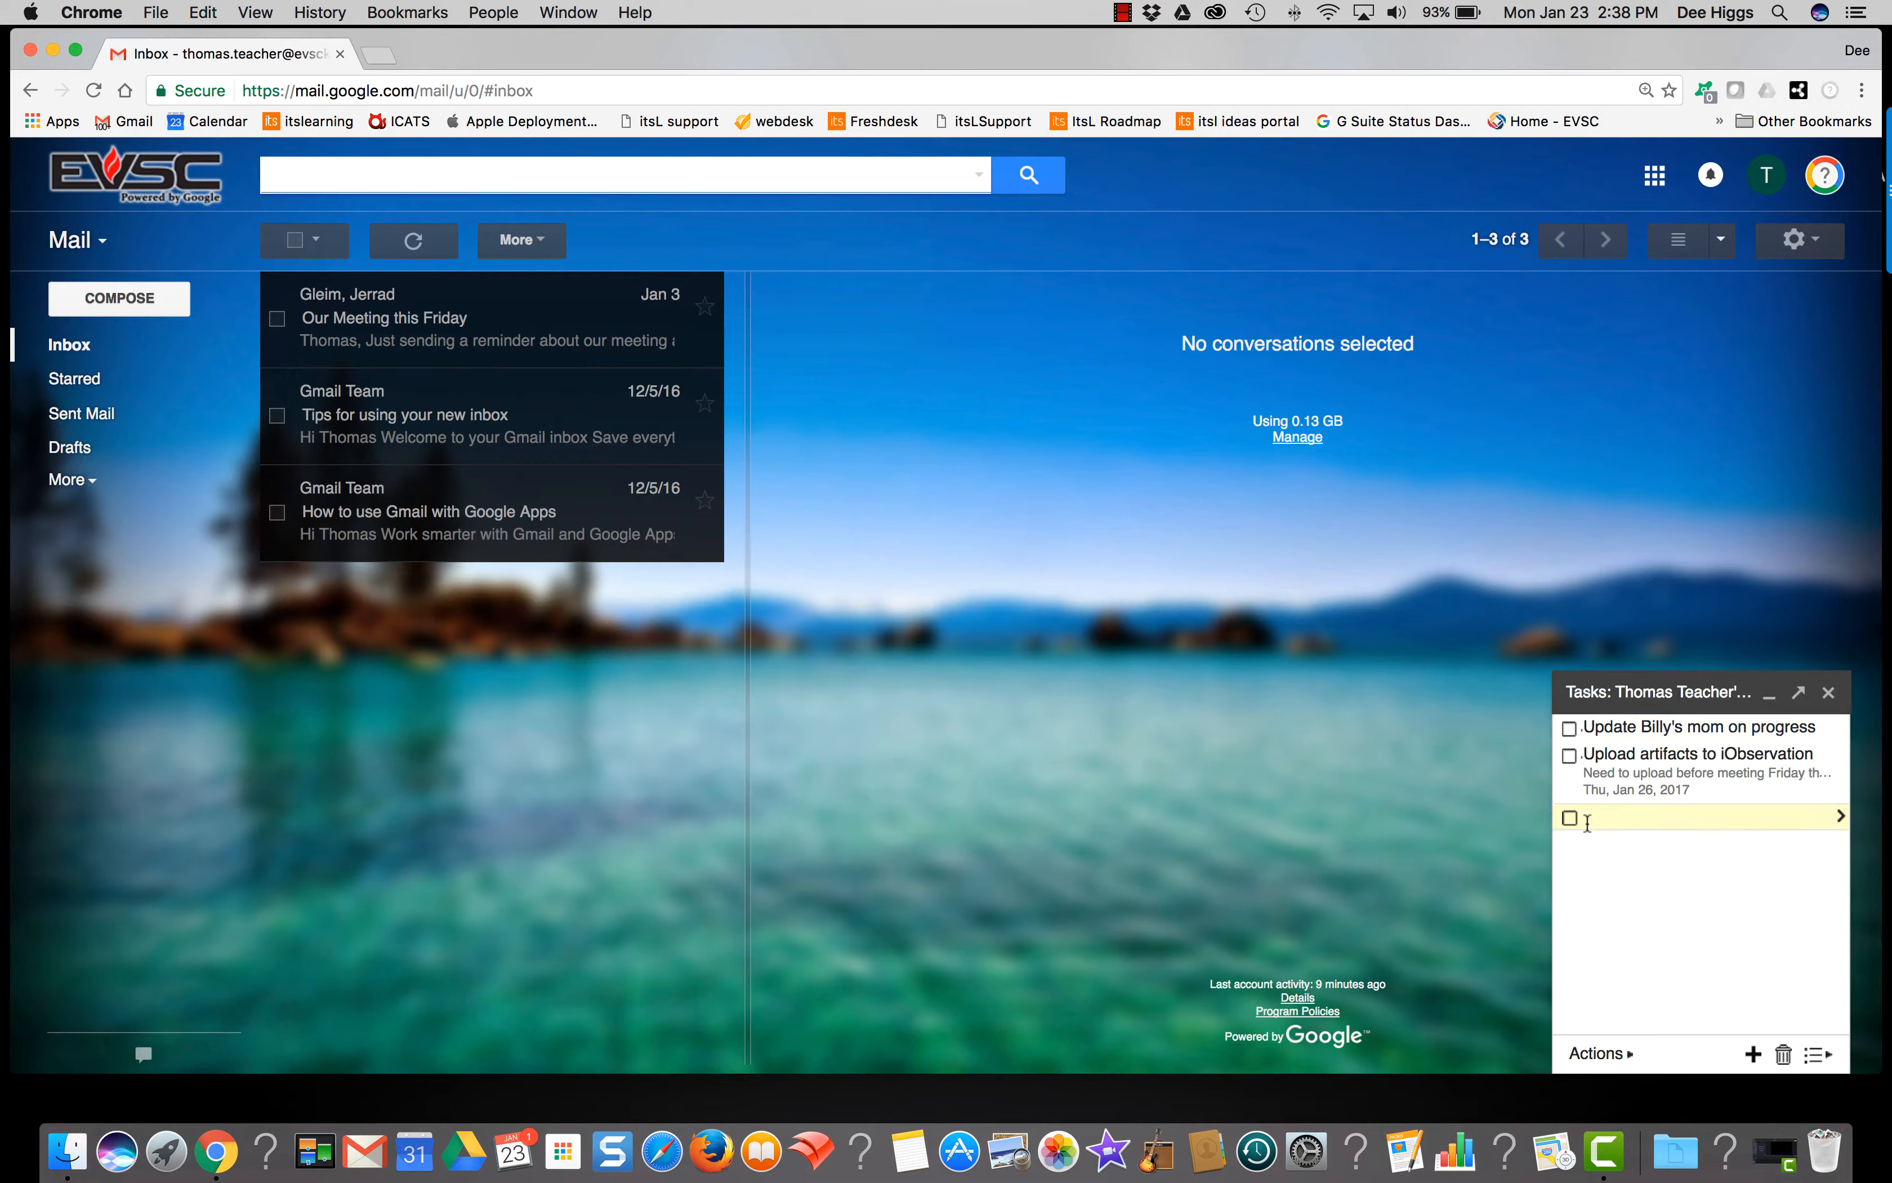
{"action": "type", "text": "call library"}
{"action": "key", "text": "Return"}
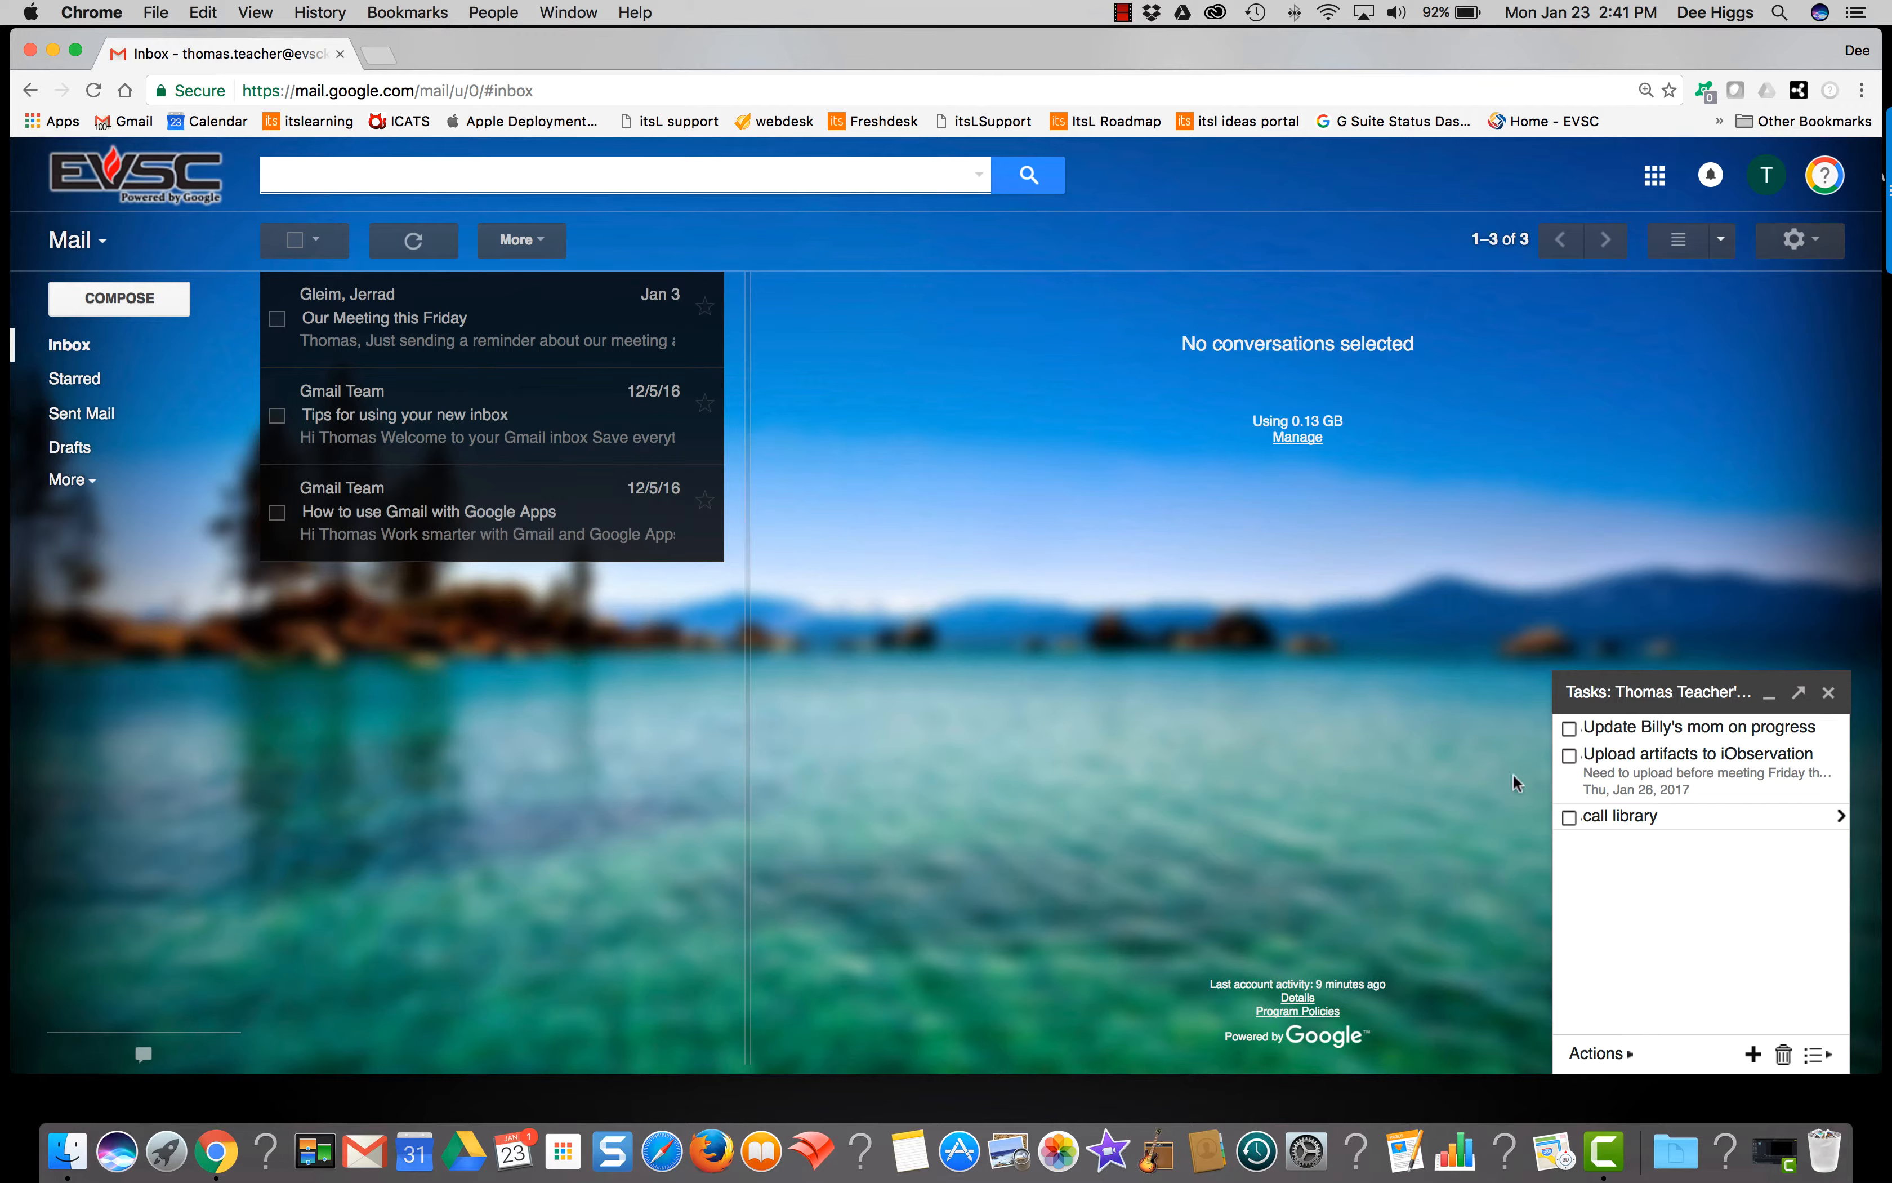
{"action": "left_click", "coordinate": [1841, 728]}
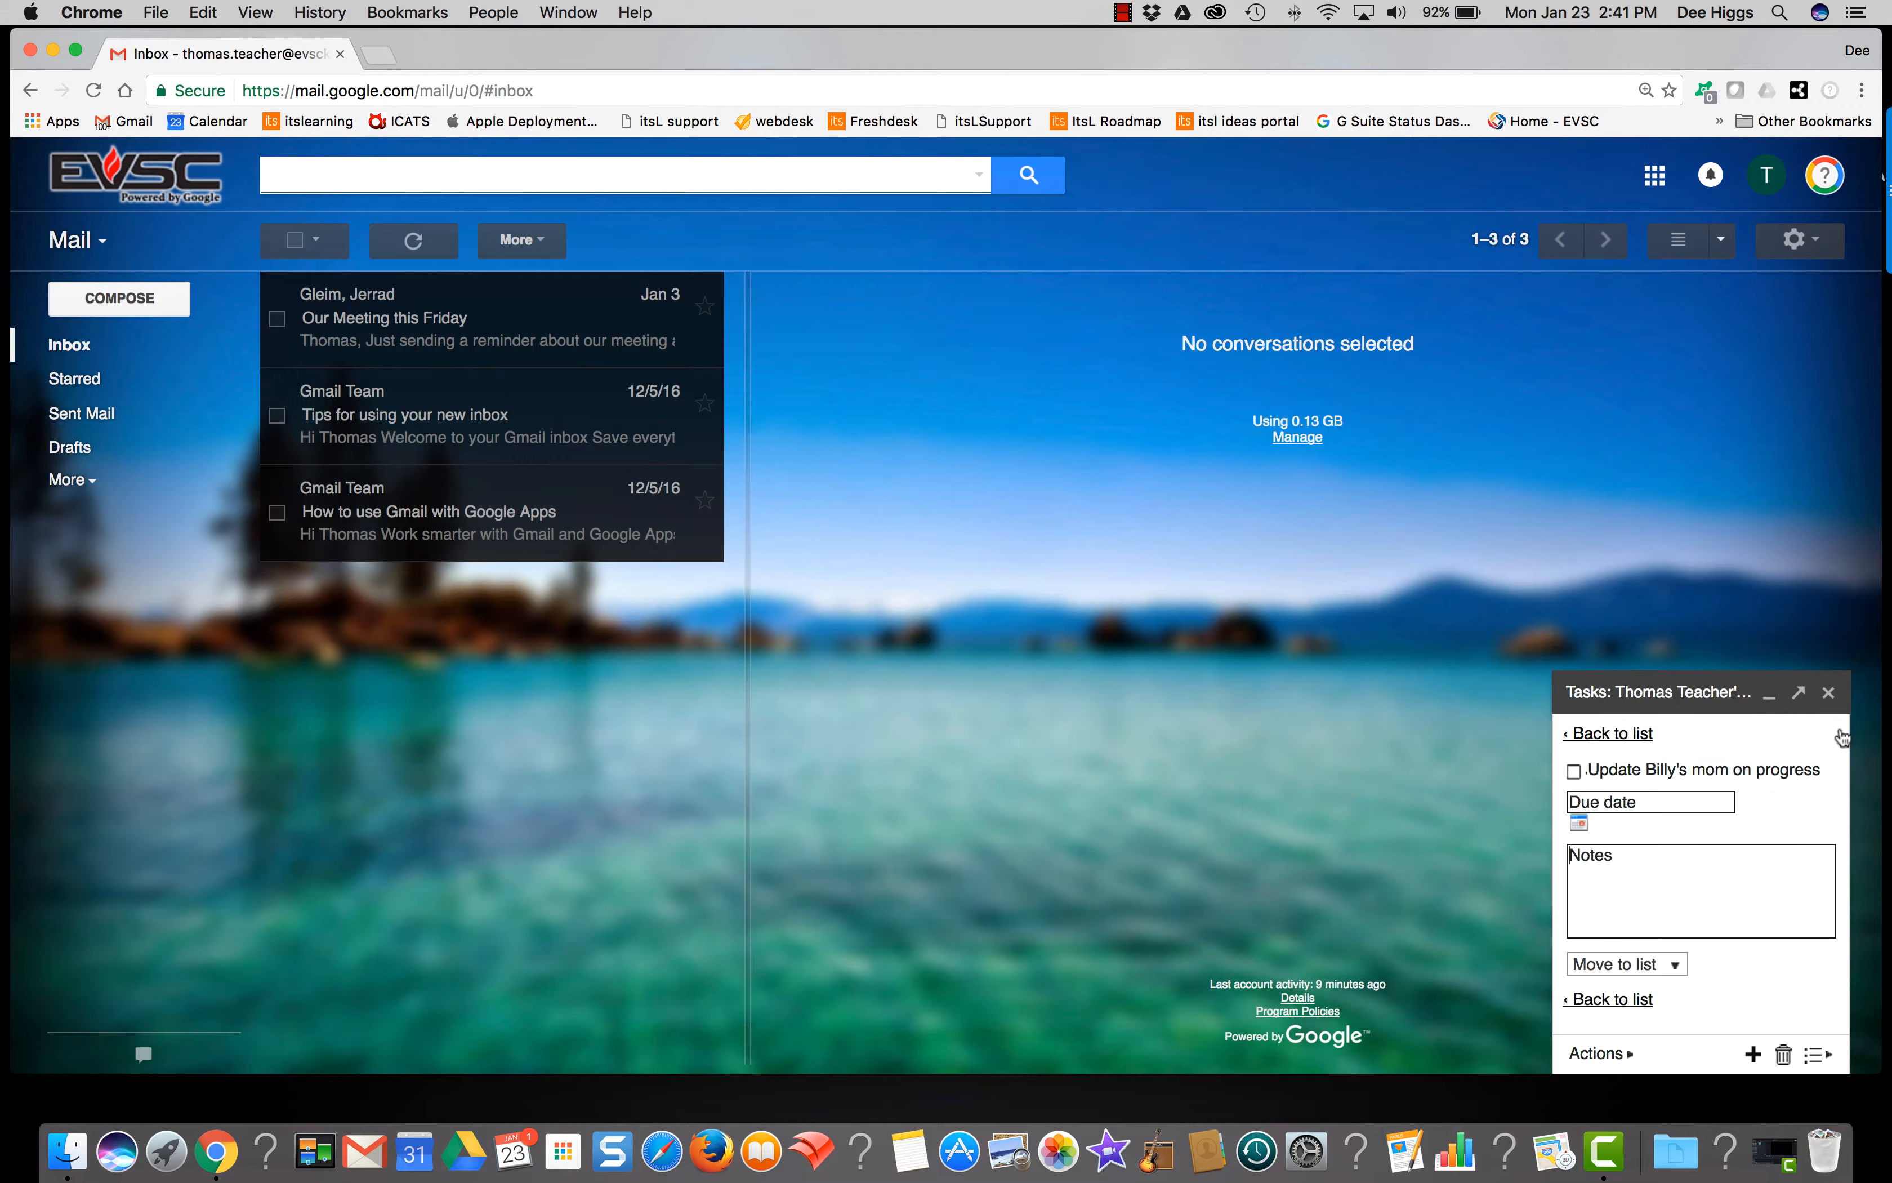
Step: Set the top task's due date to Thu, Jan 26, 2017 and add the note 'call mom about ela progress'
{"action": "left_click", "coordinate": [1652, 803]}
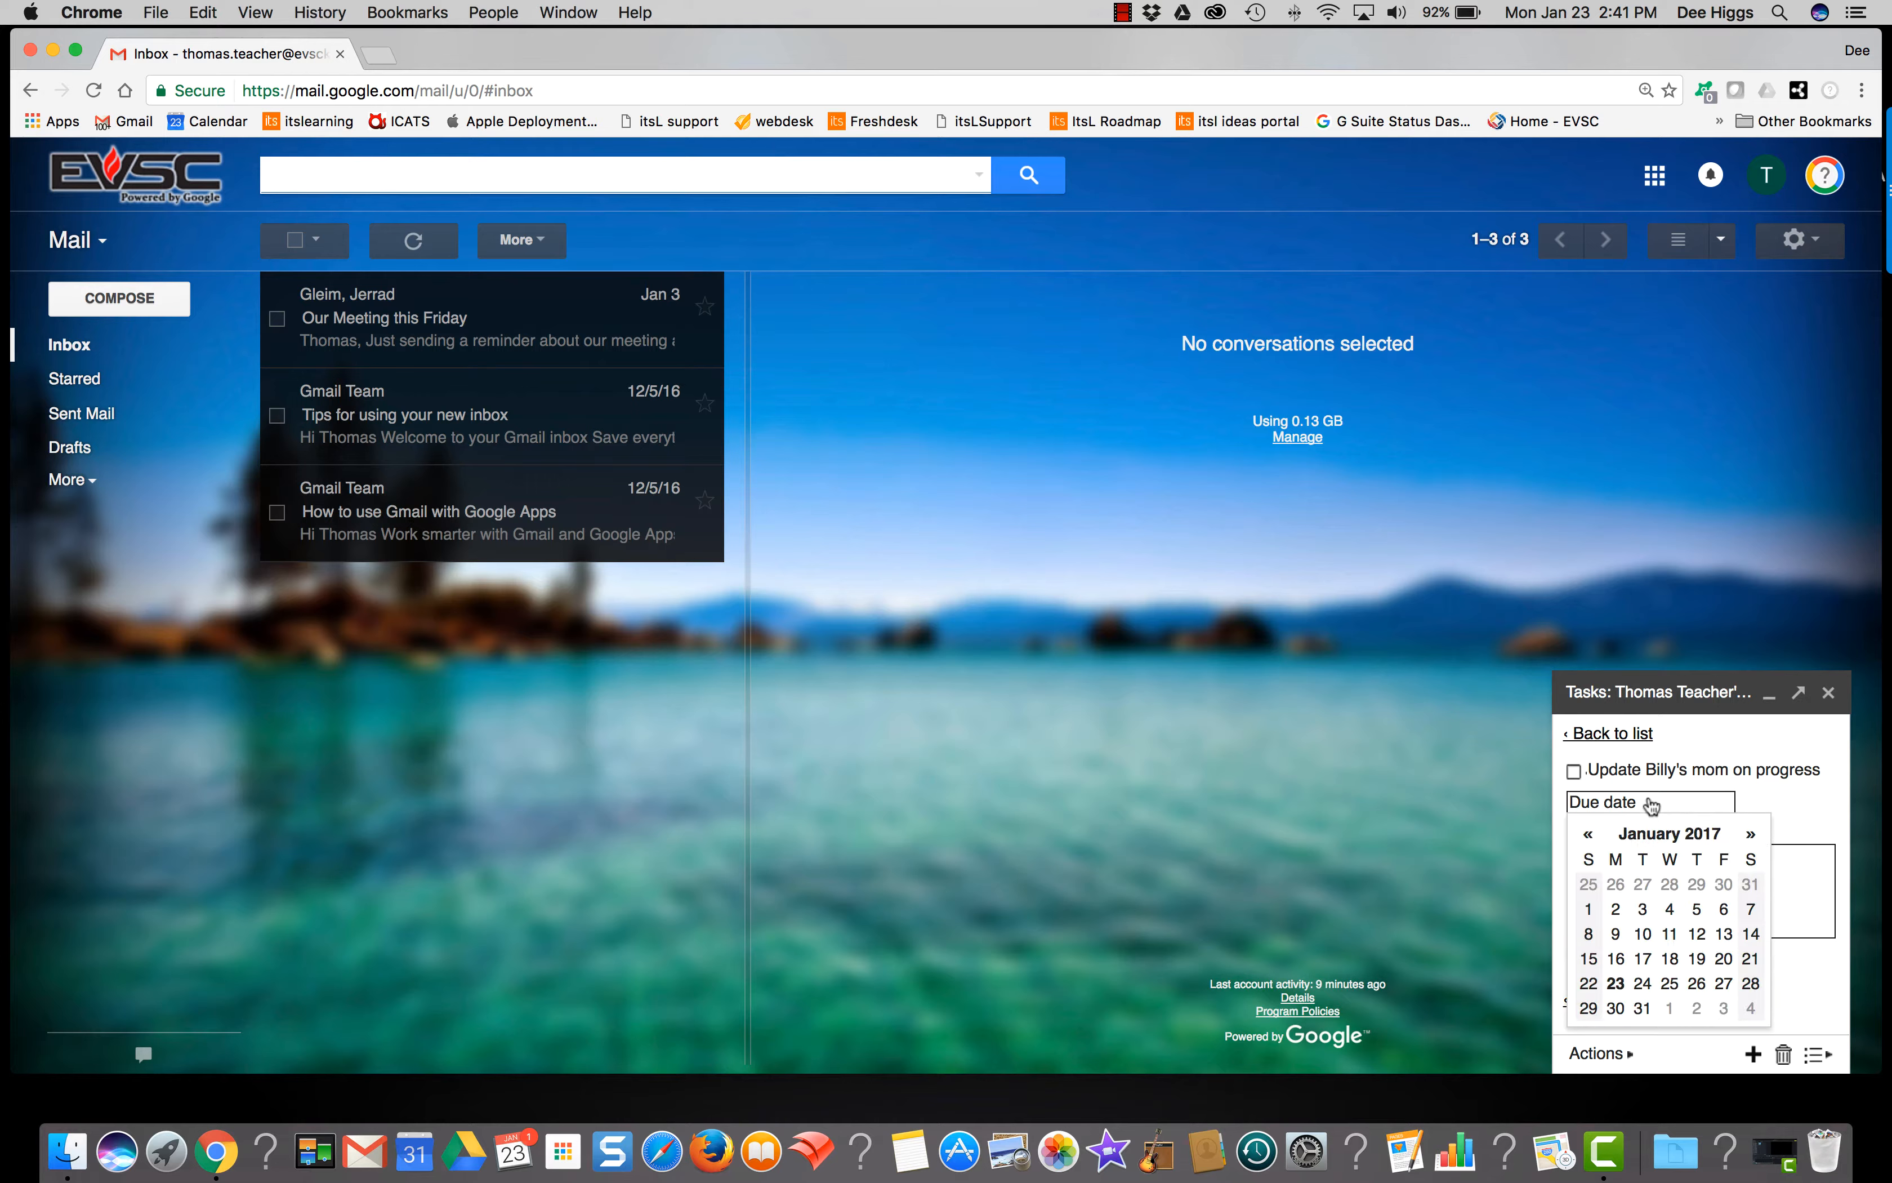
{"action": "left_click", "coordinate": [1699, 988]}
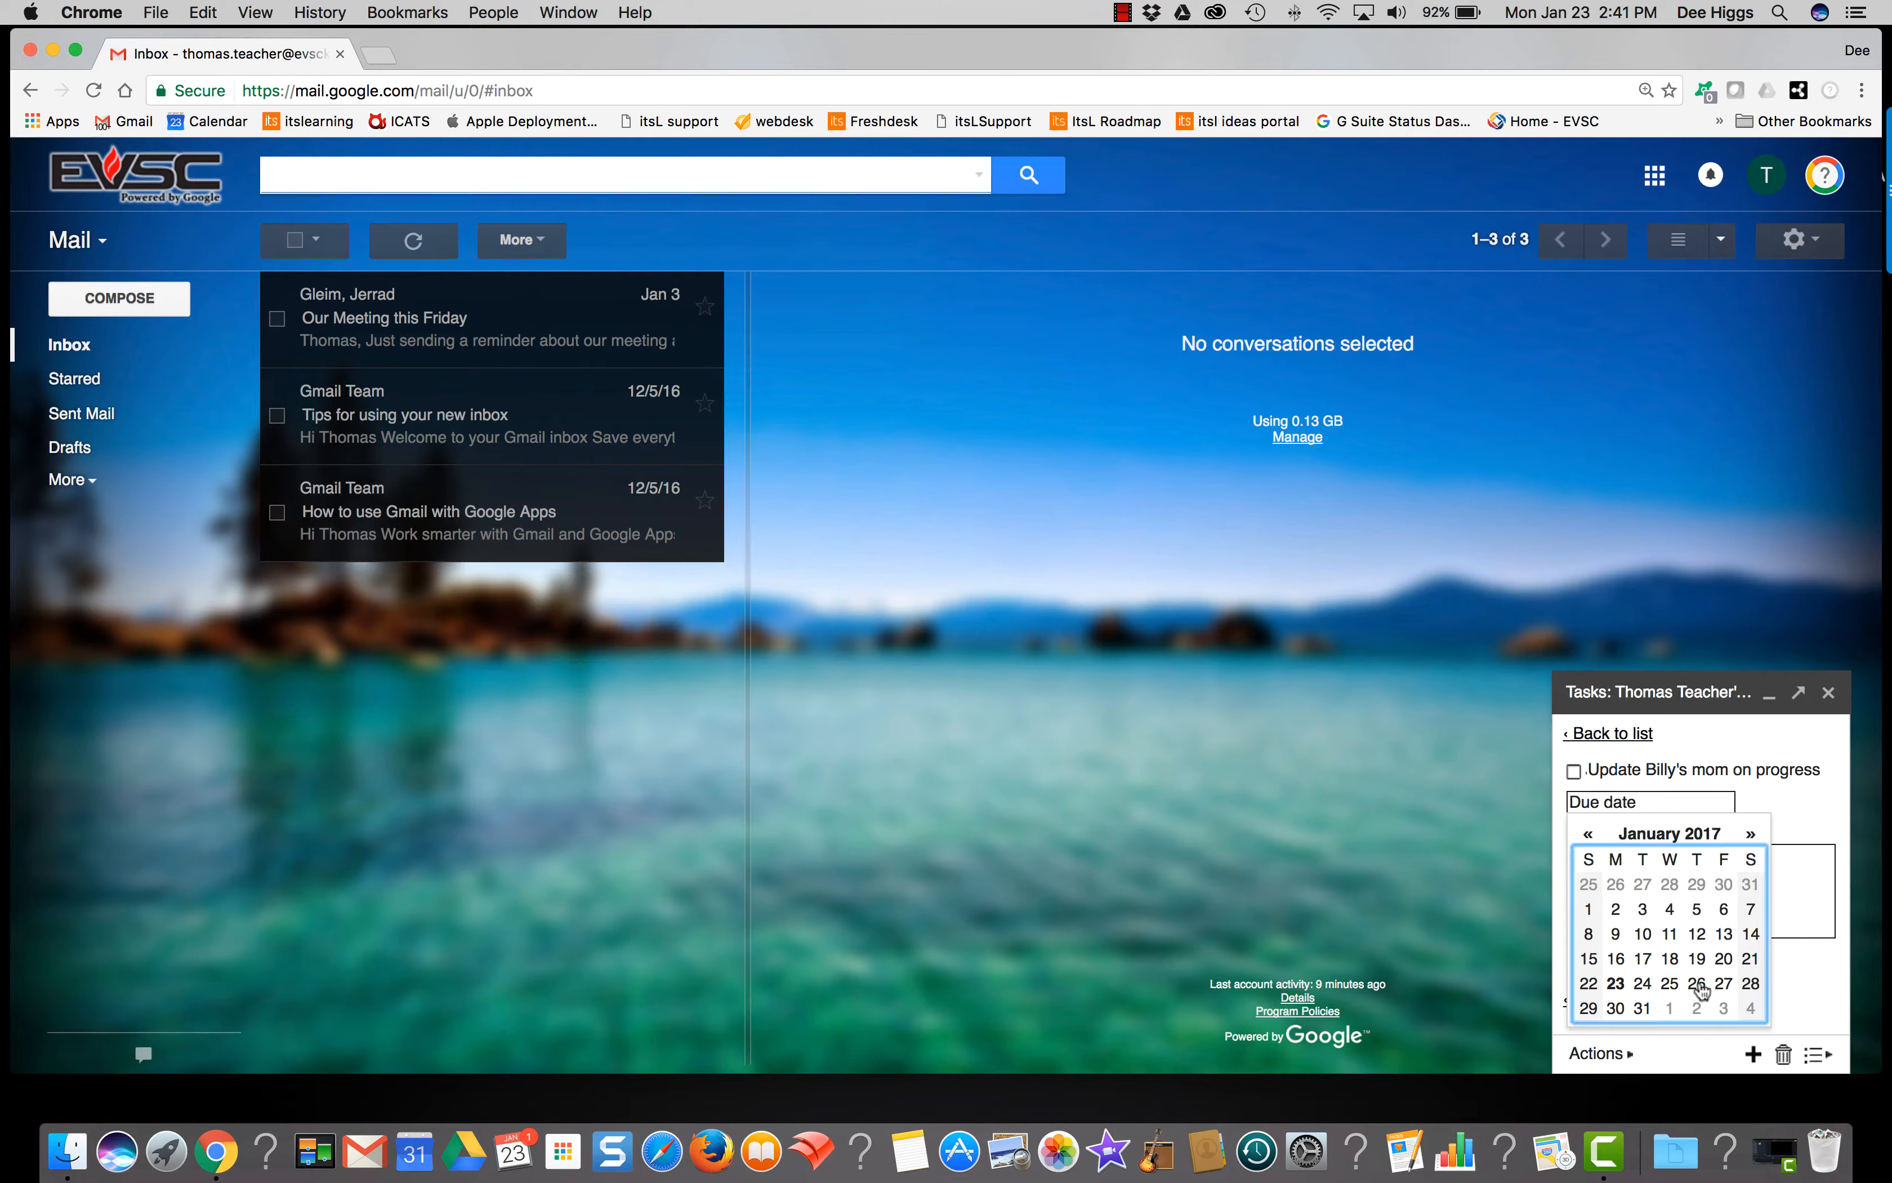
{"action": "left_click", "coordinate": [1634, 871]}
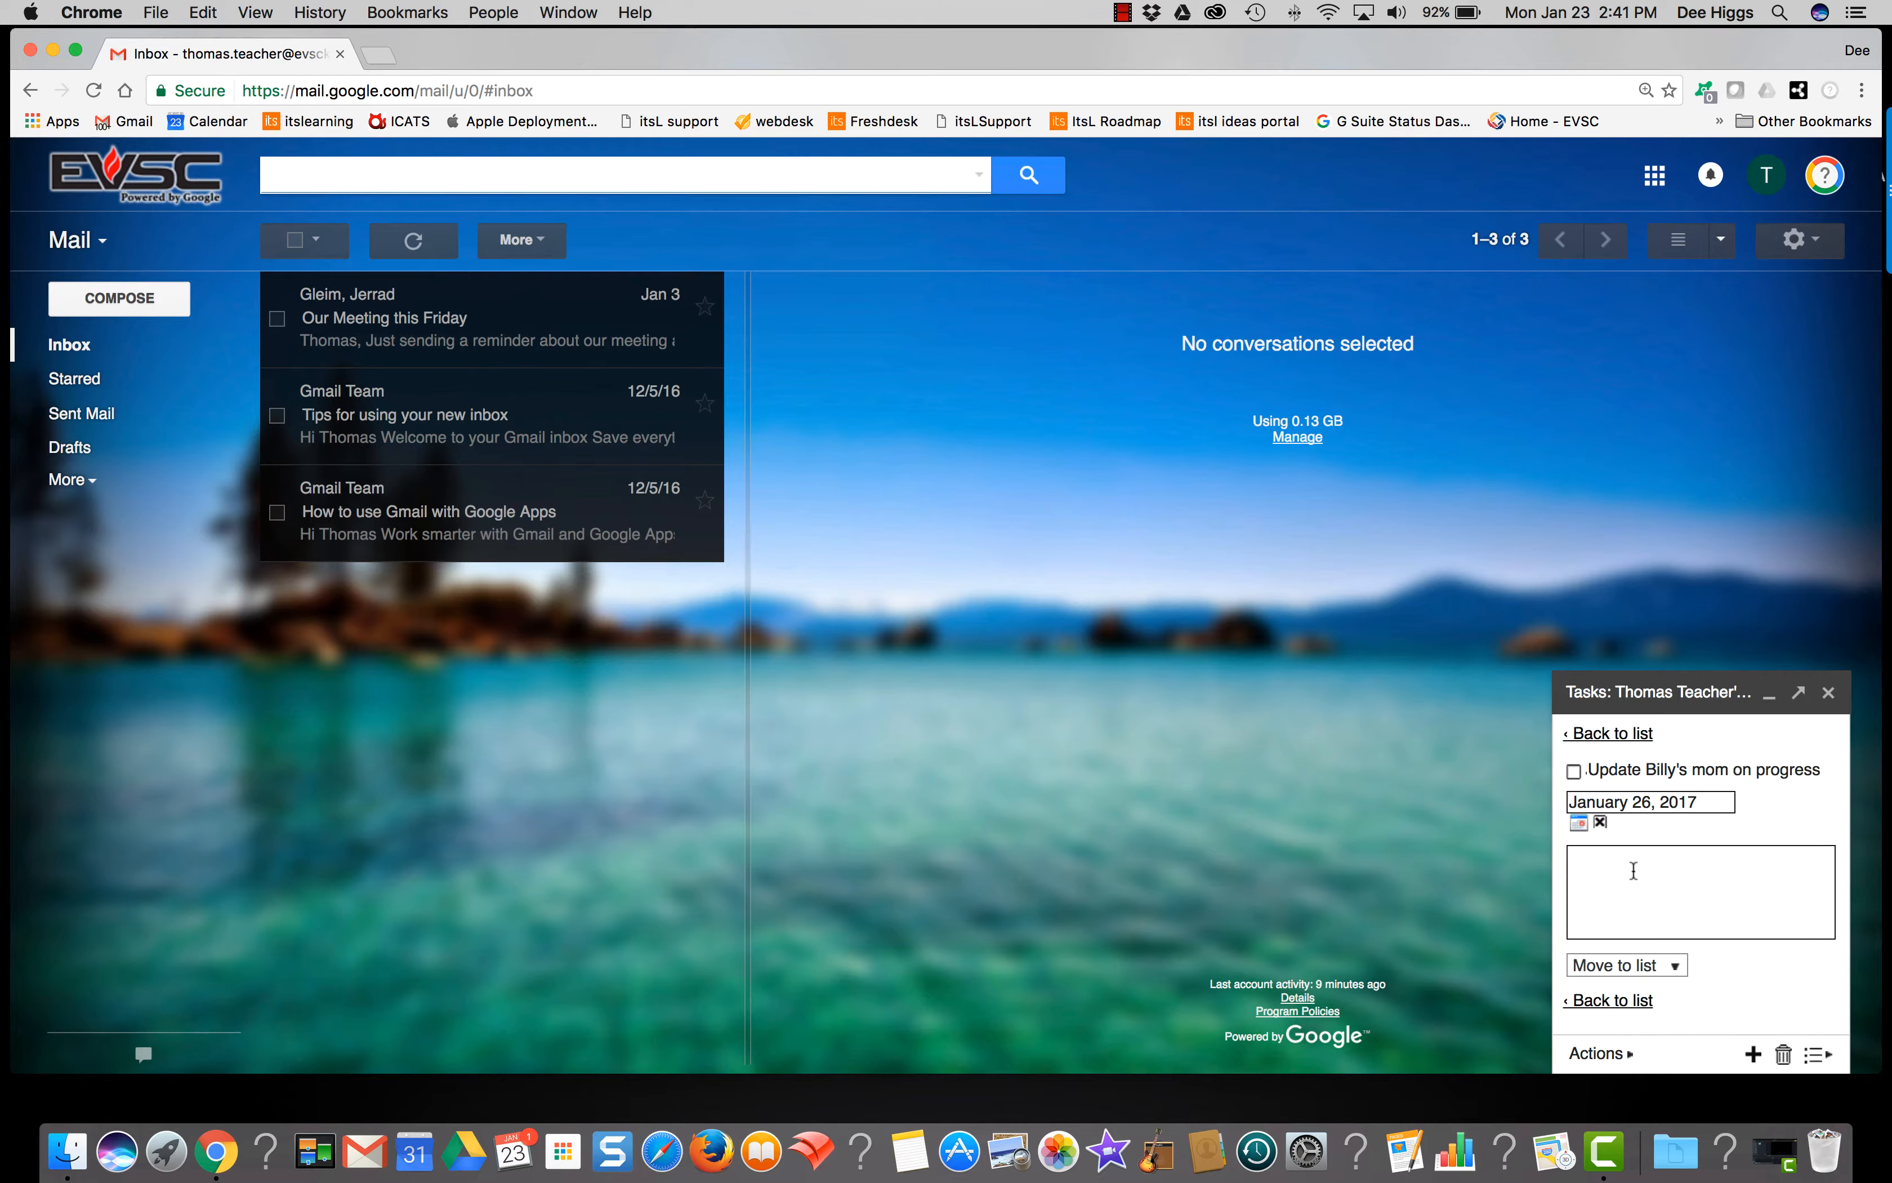
{"action": "type", "text": "call mom about ela progress"}
{"action": "key", "text": "Return"}
{"action": "left_click", "coordinate": [1600, 1000]}
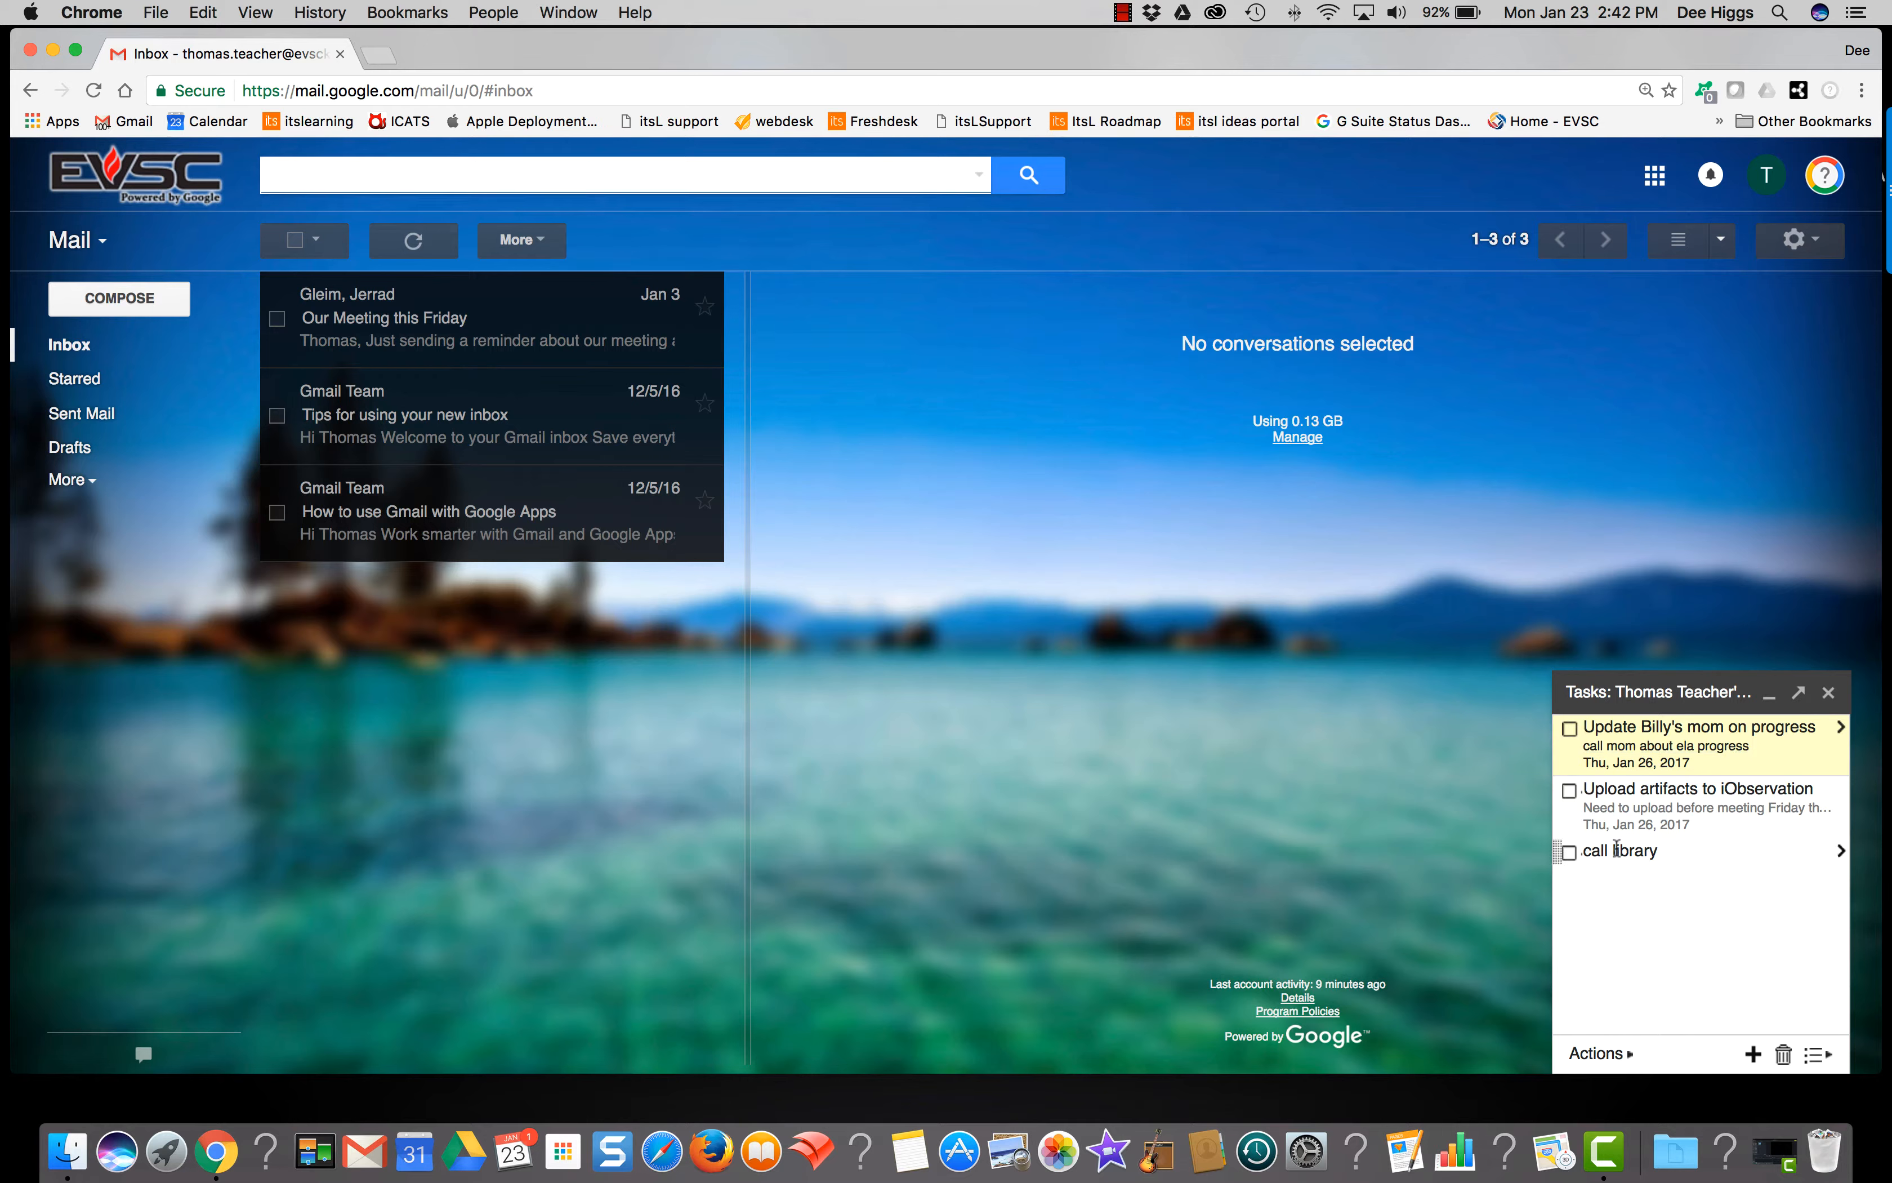
Step: Complete the first task, sort tasks by due date, and clear completed tasks
{"action": "left_click", "coordinate": [1570, 730]}
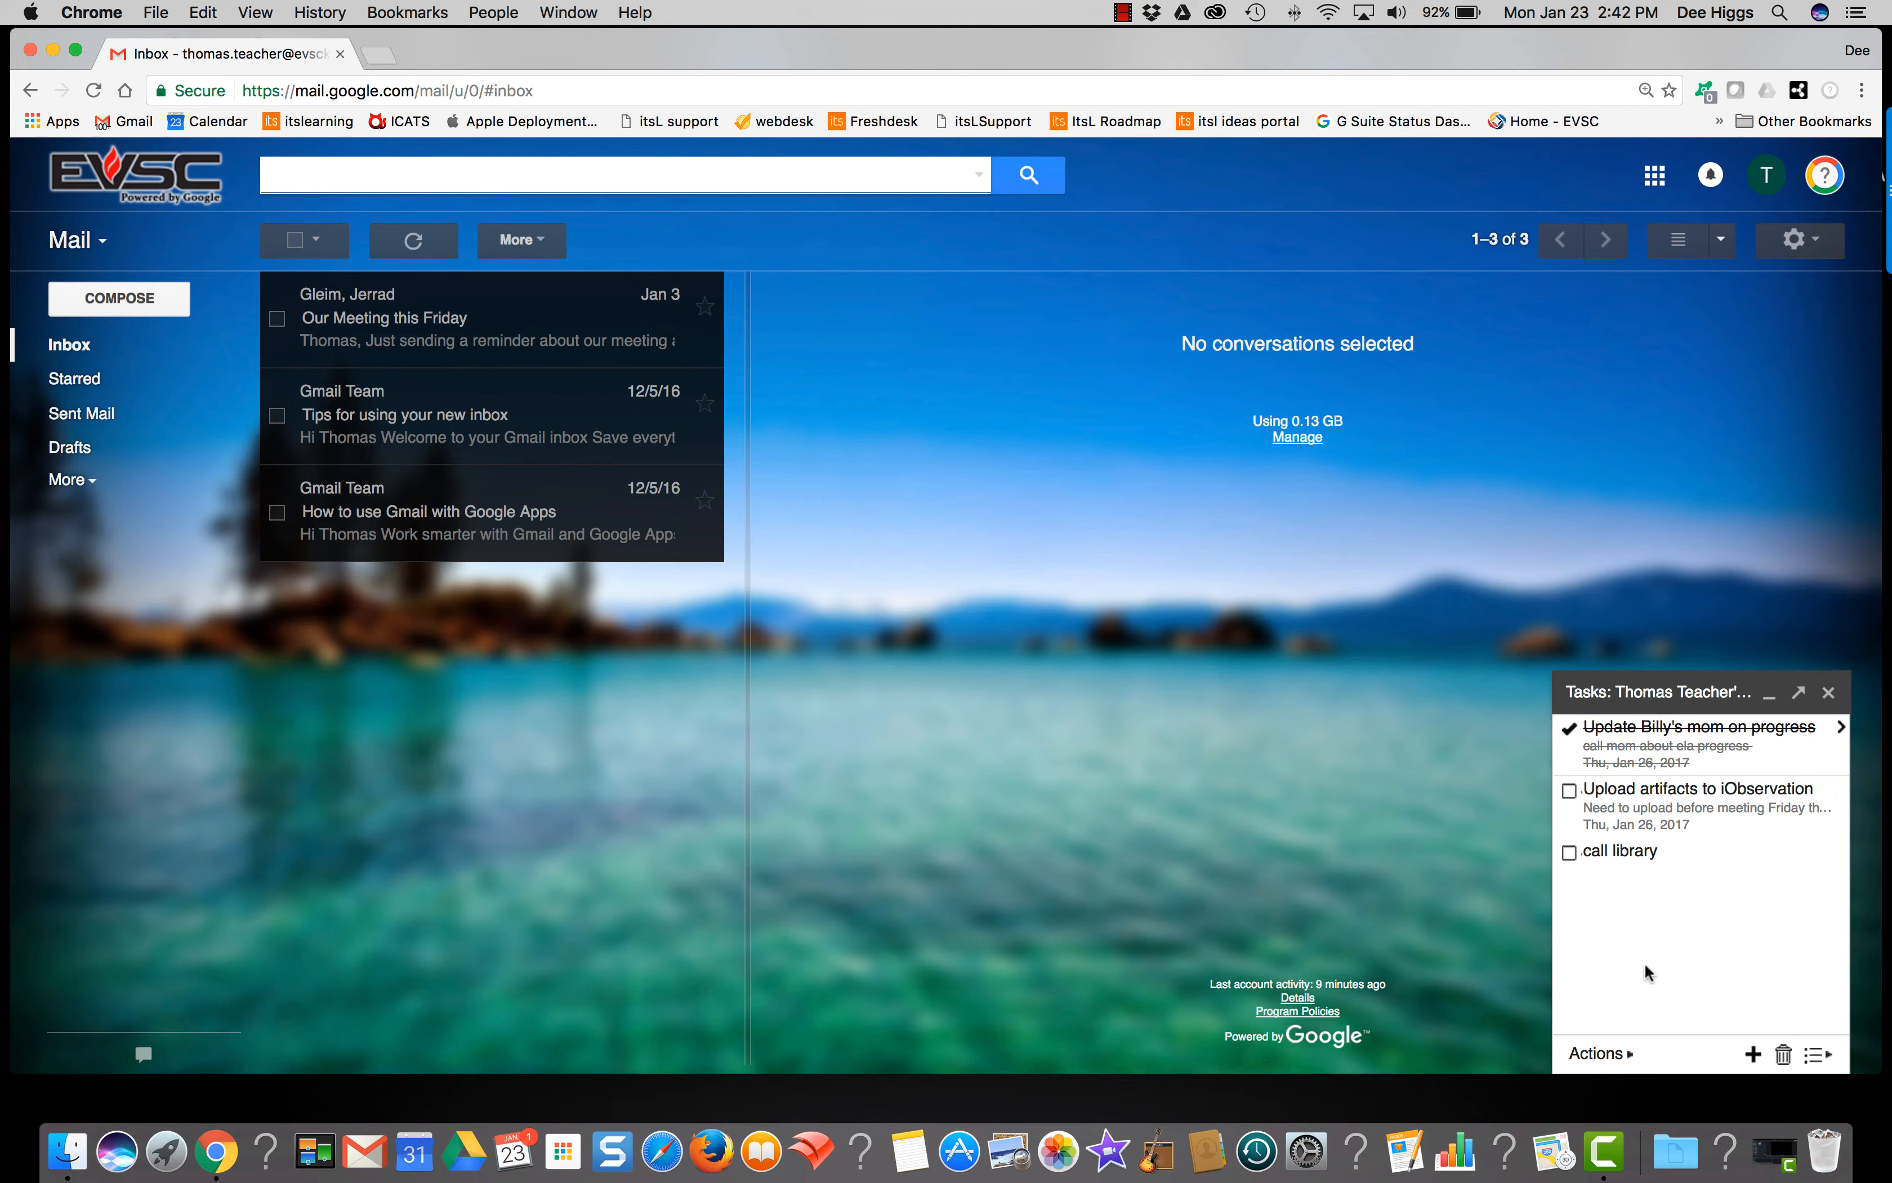
{"action": "left_click", "coordinate": [1610, 1056]}
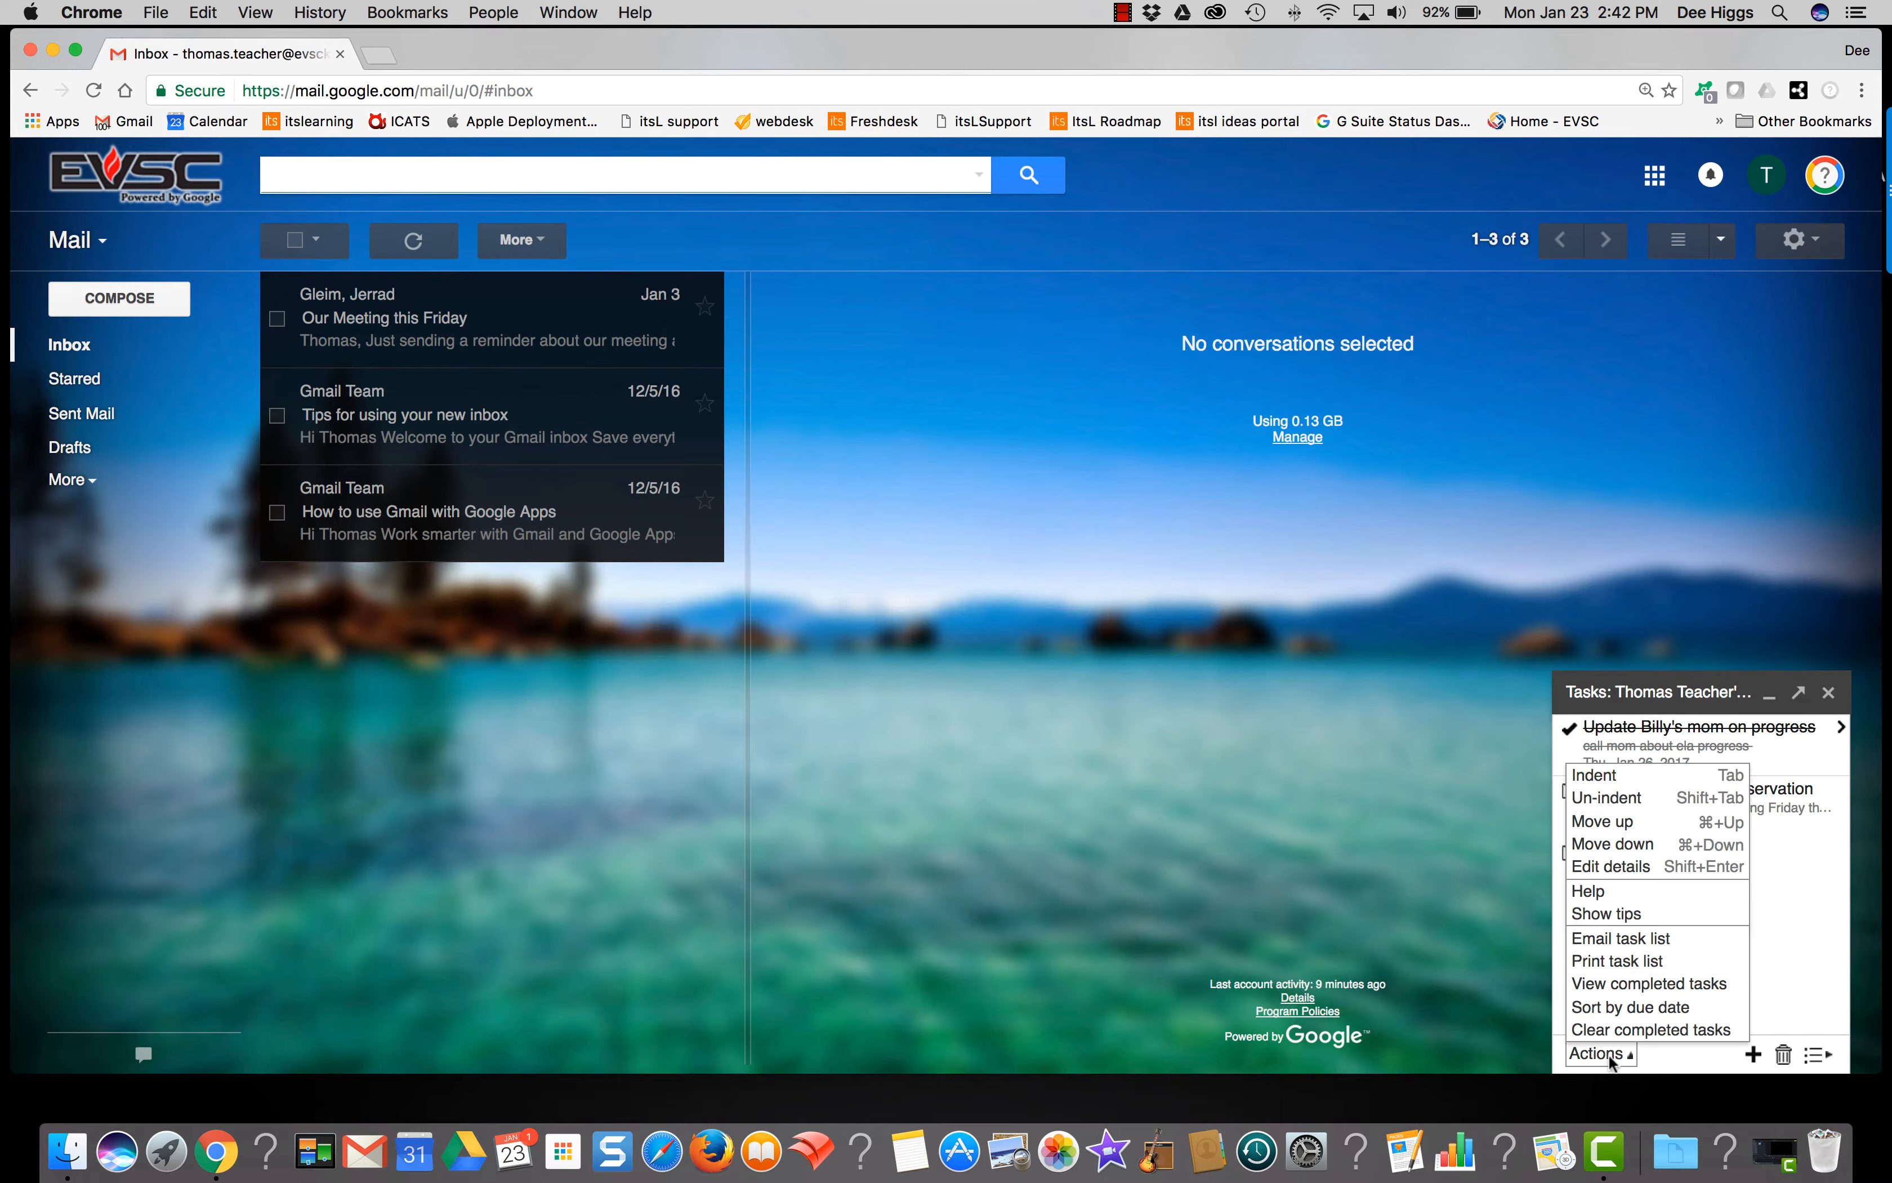
{"action": "left_click", "coordinate": [1642, 1008]}
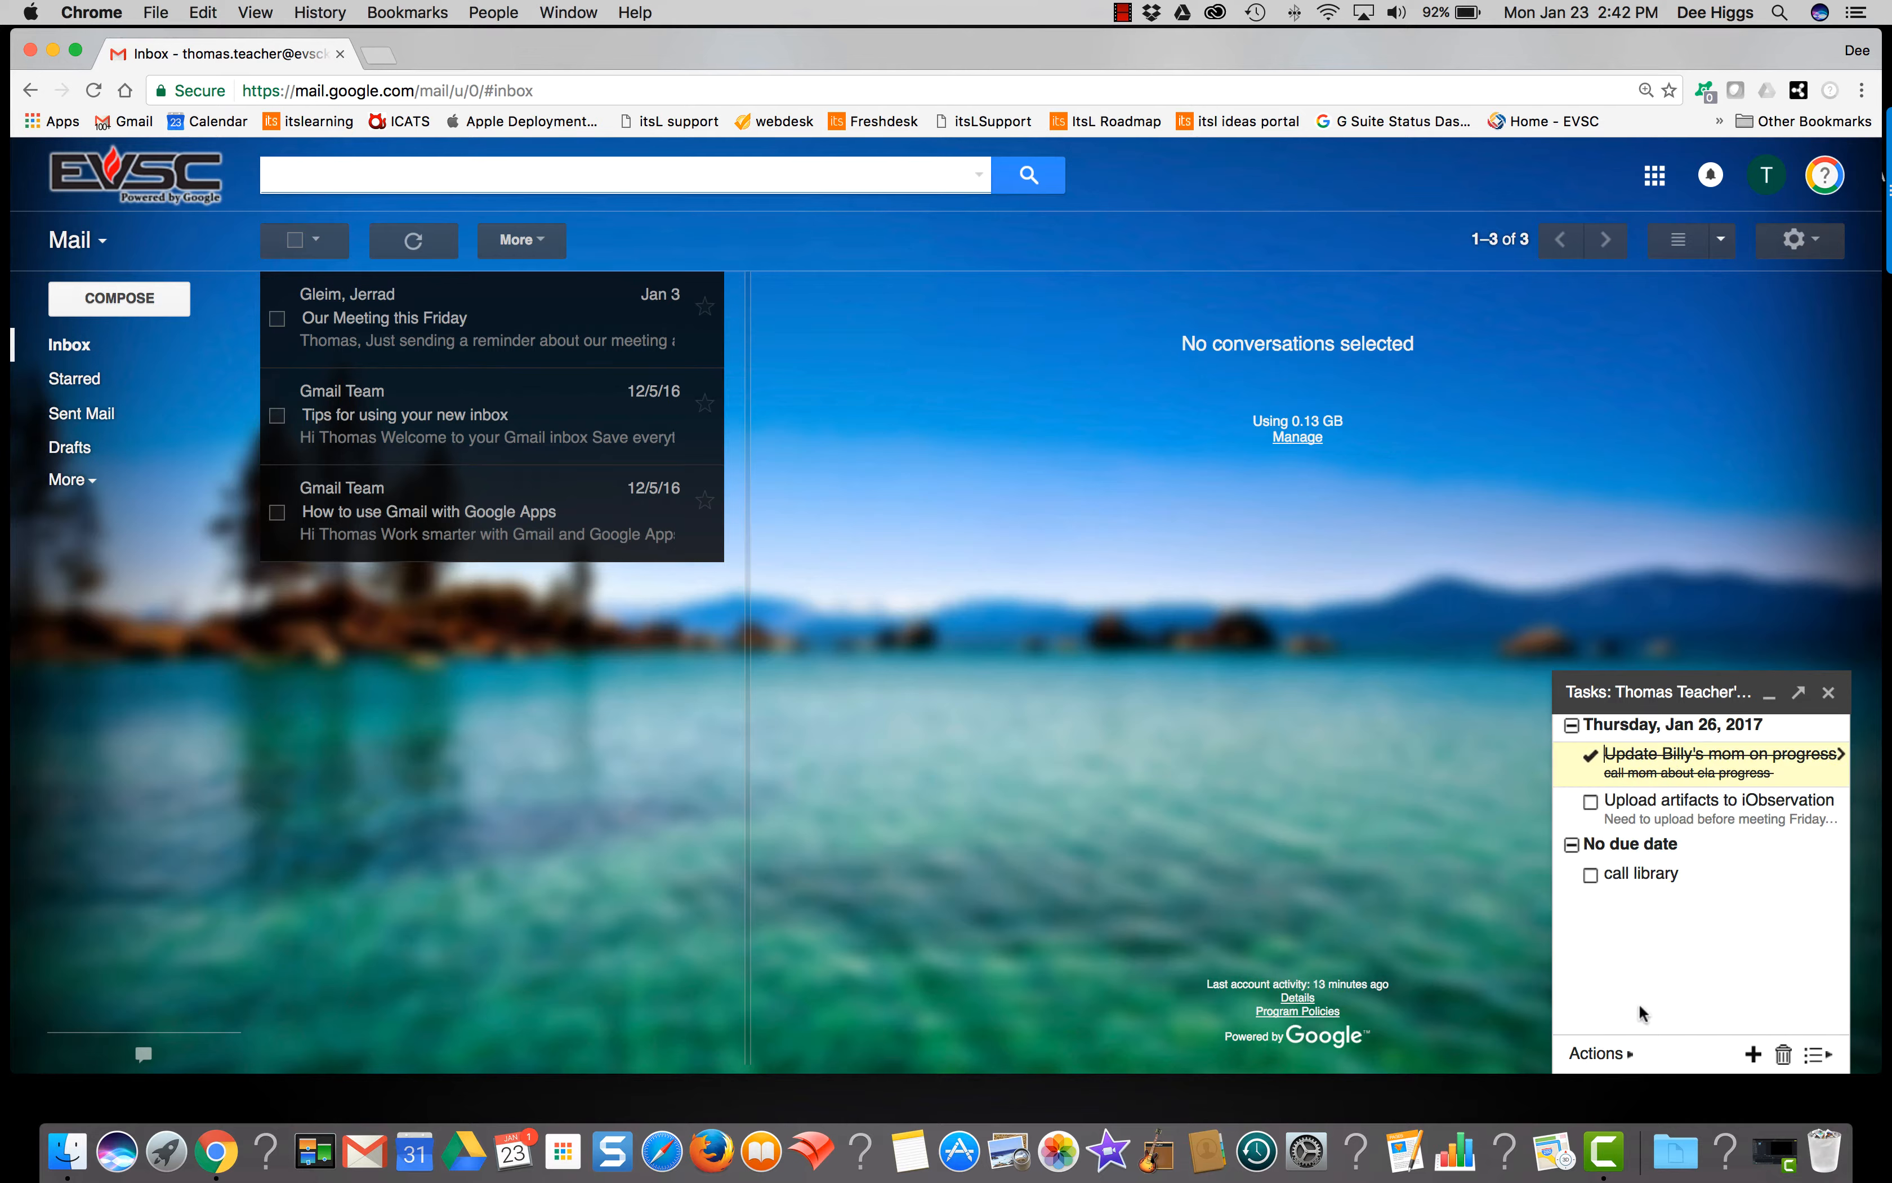
{"action": "left_click", "coordinate": [1612, 1054]}
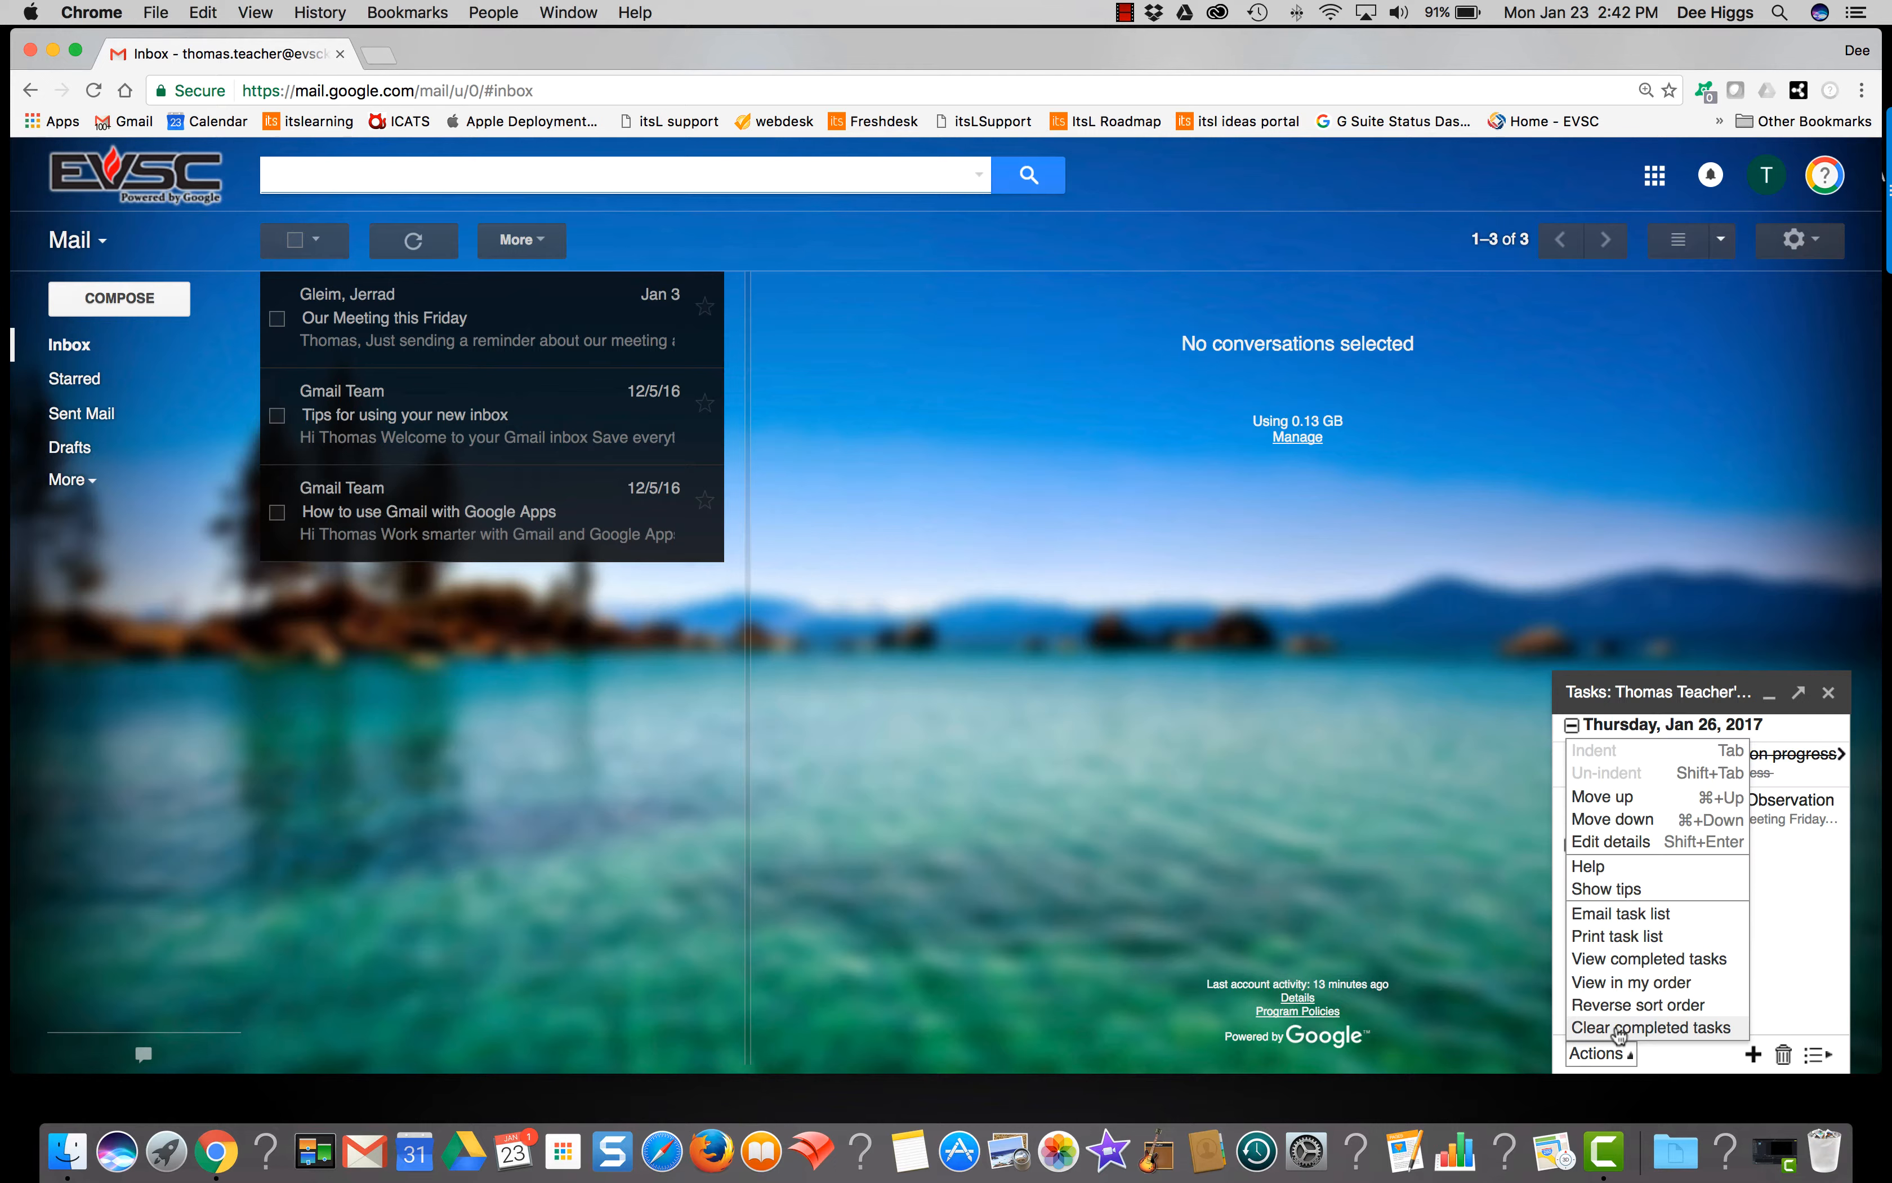
{"action": "left_click", "coordinate": [1619, 1029]}
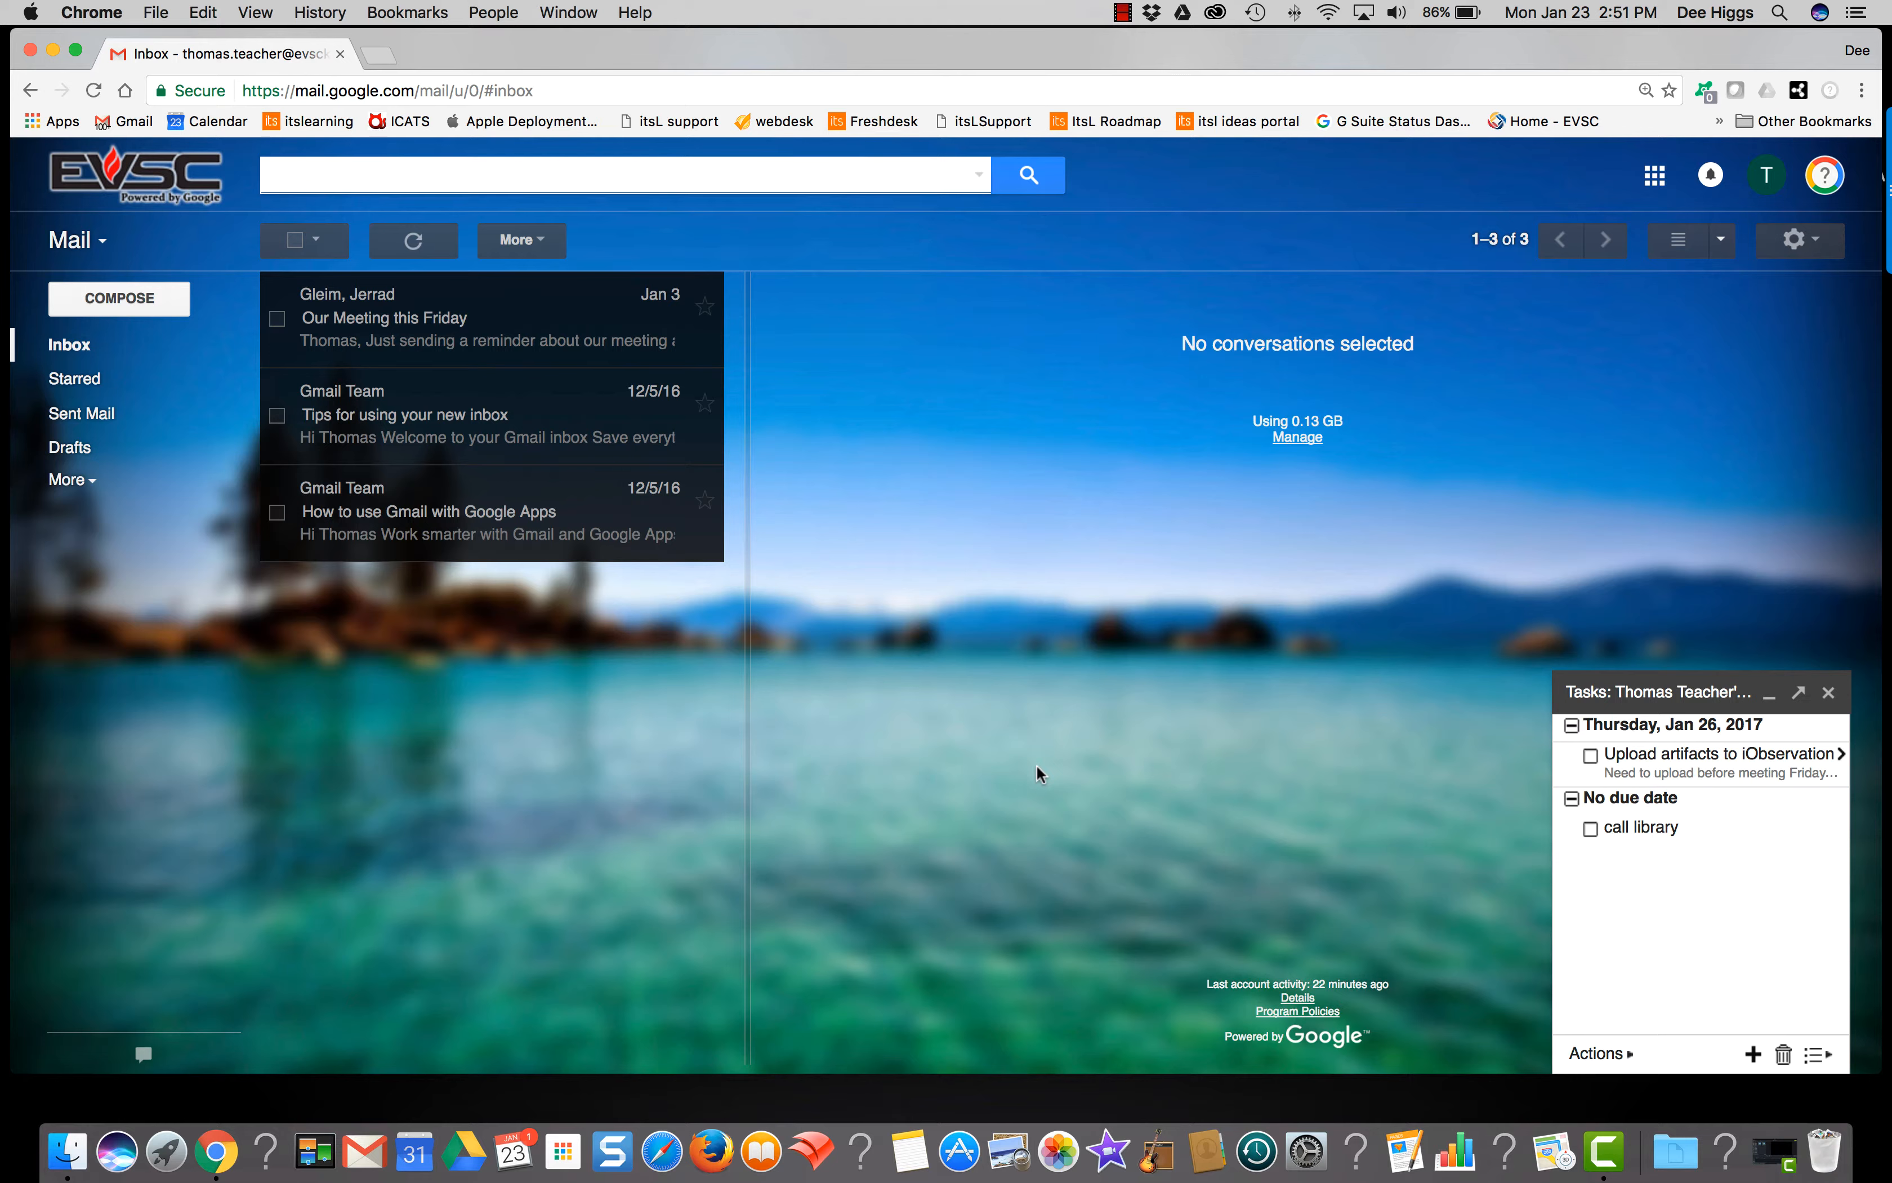
Step: Add the 'Our Meeting this Friday' email to Tasks from the More menu
{"action": "left_click", "coordinate": [586, 315]}
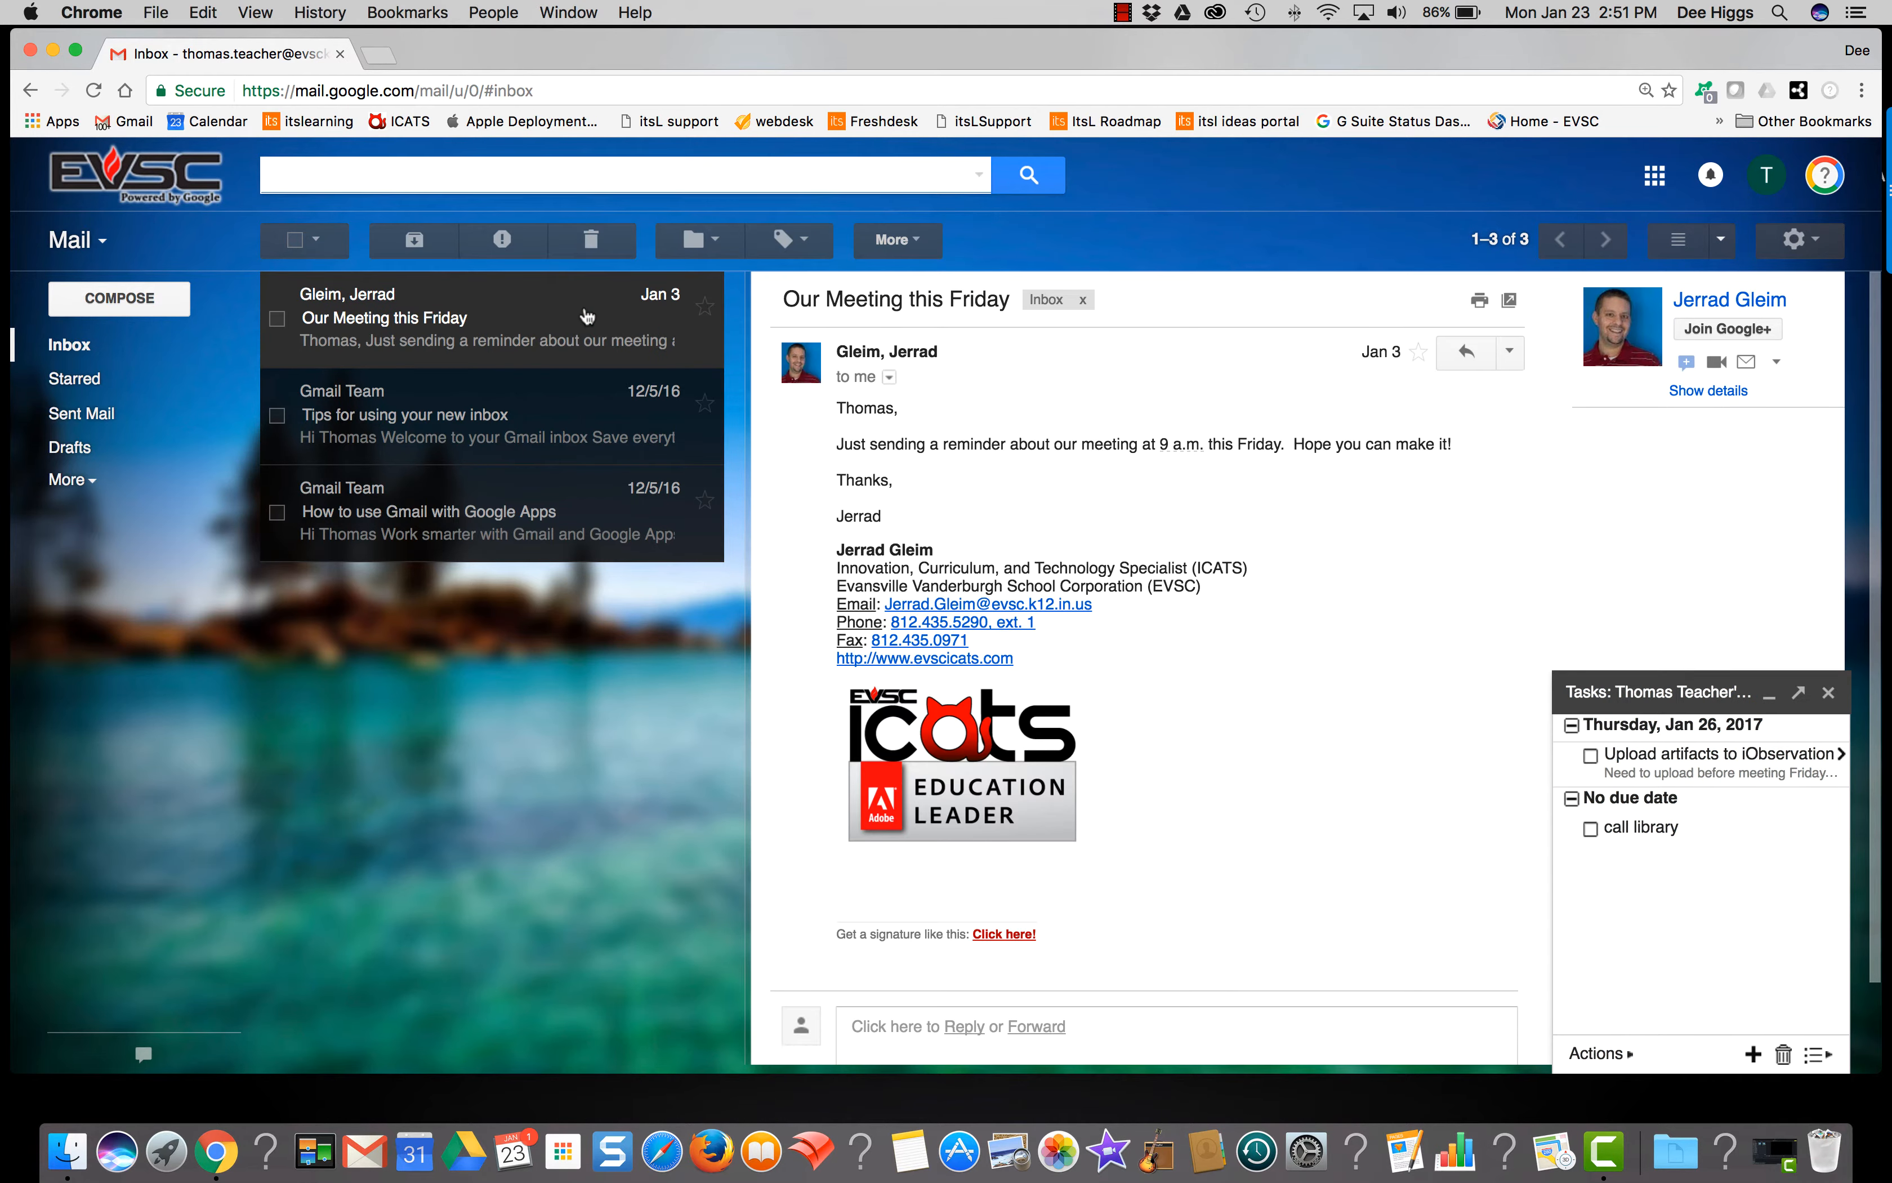
{"action": "left_click", "coordinate": [912, 241]}
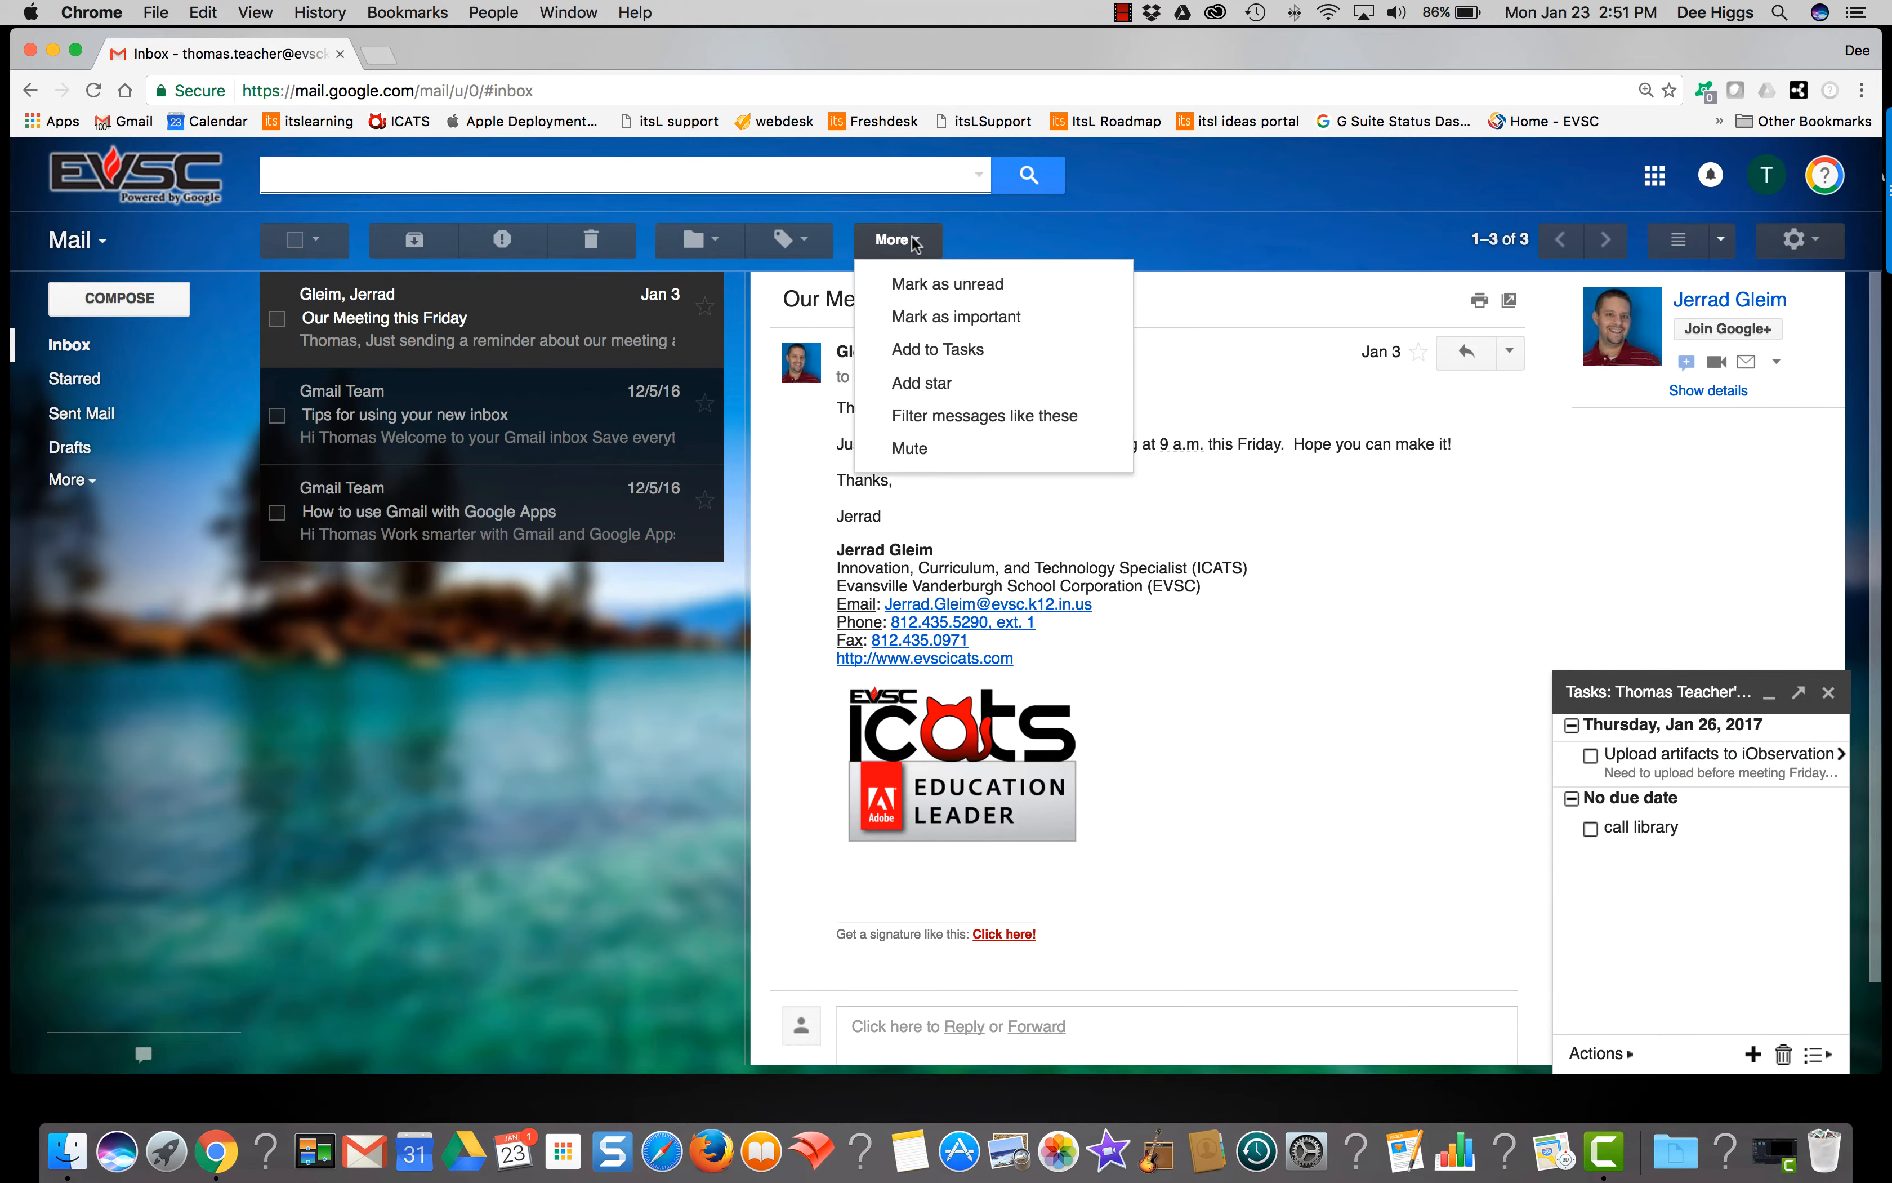
{"action": "left_click", "coordinate": [1003, 354]}
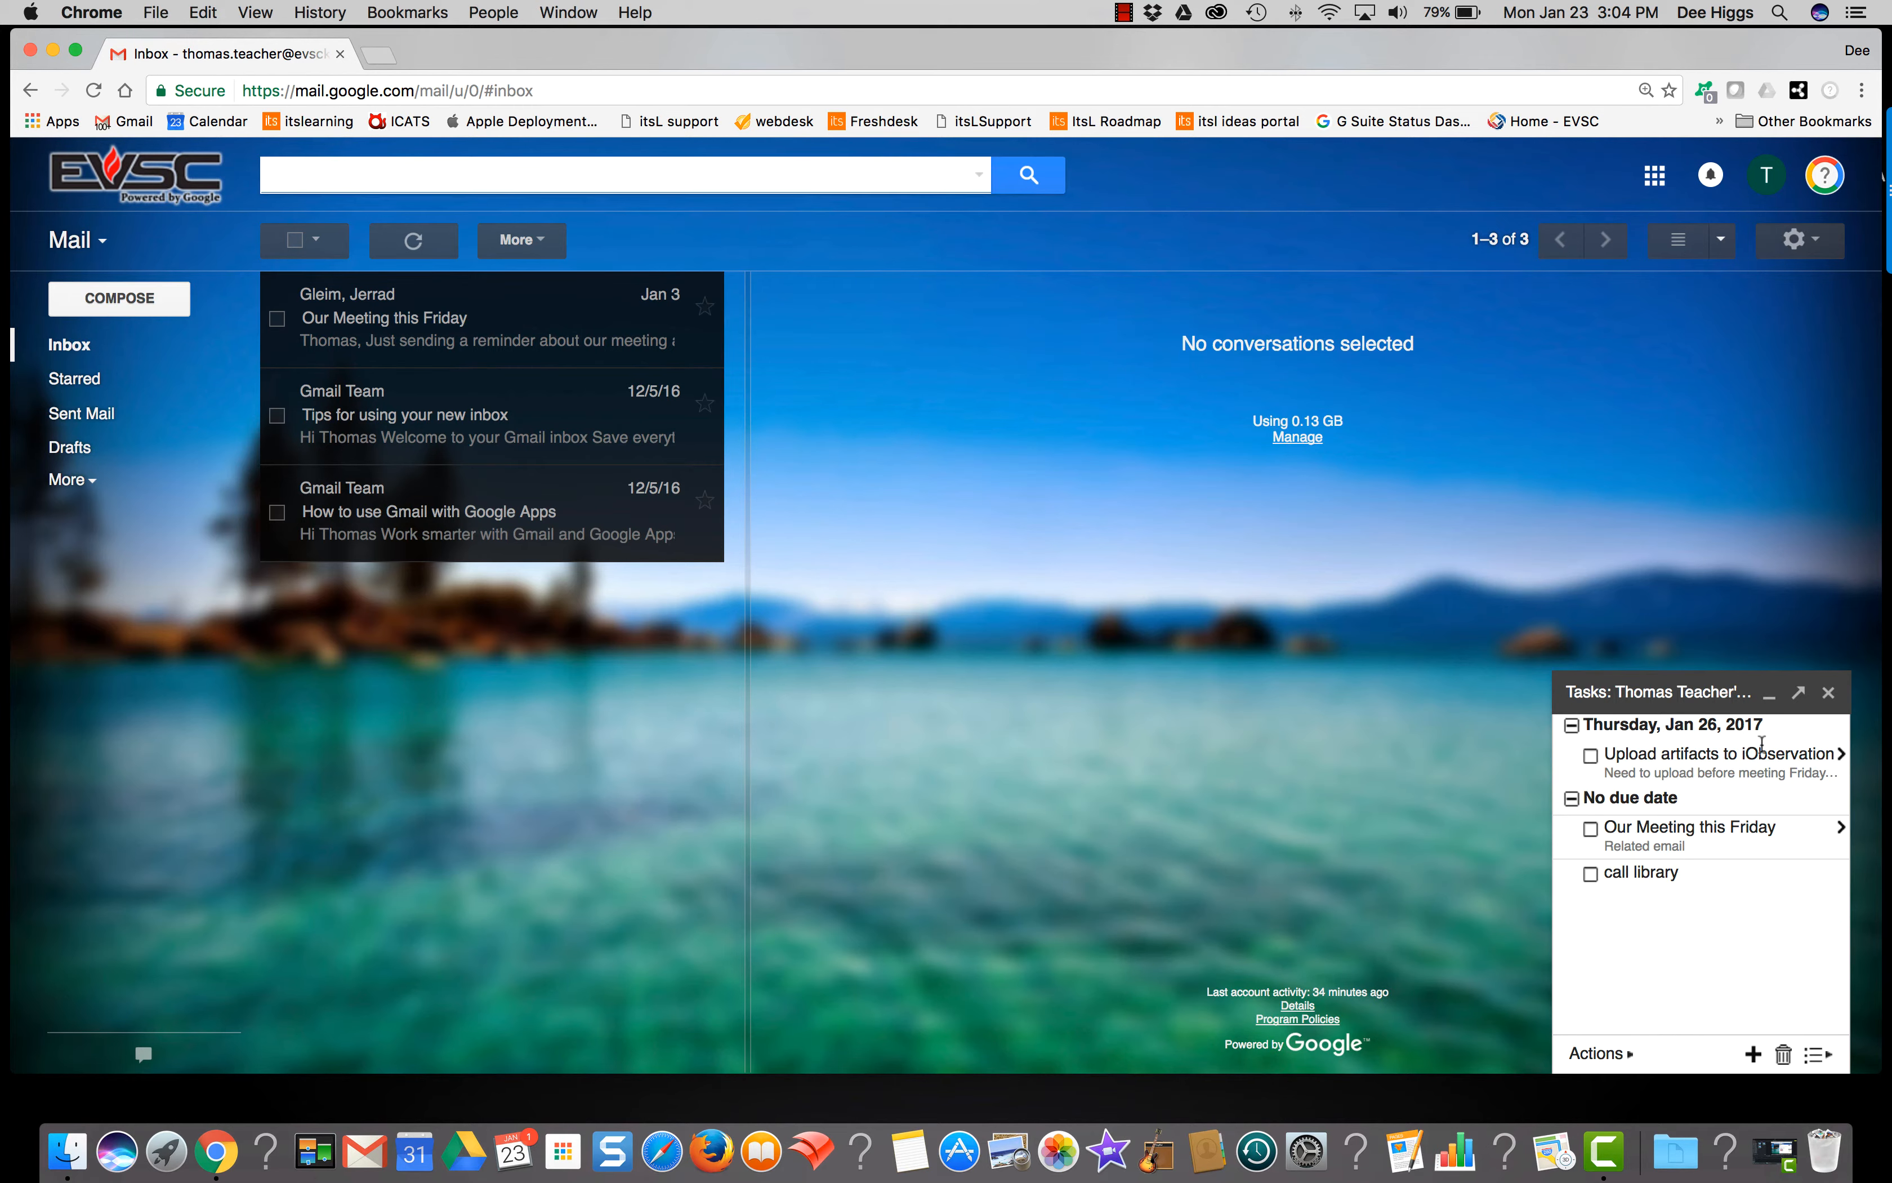
Step: Open the meeting task's linked email and create a new task list named 'ELA PLC'
{"action": "left_click", "coordinate": [1676, 847]}
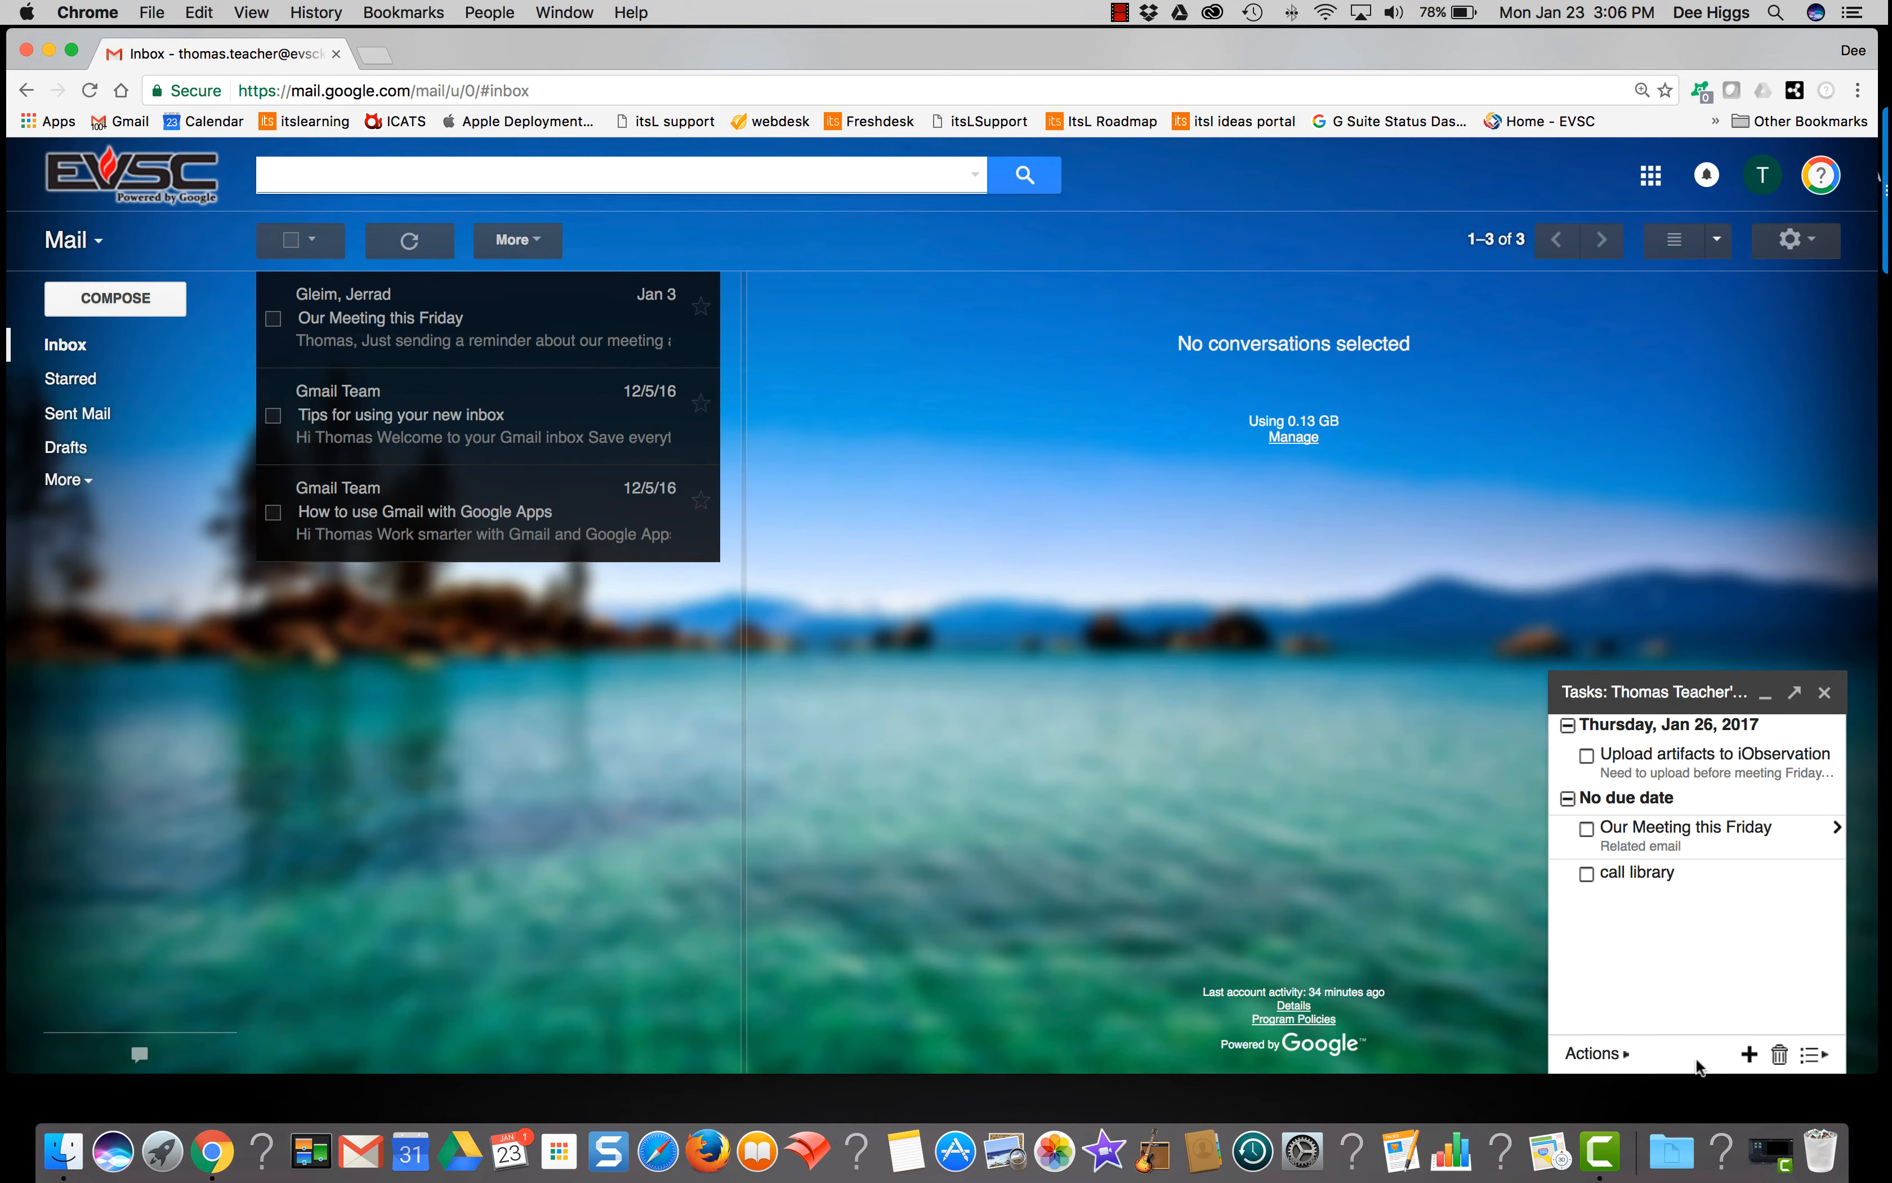
{"action": "left_click", "coordinate": [1811, 1056]}
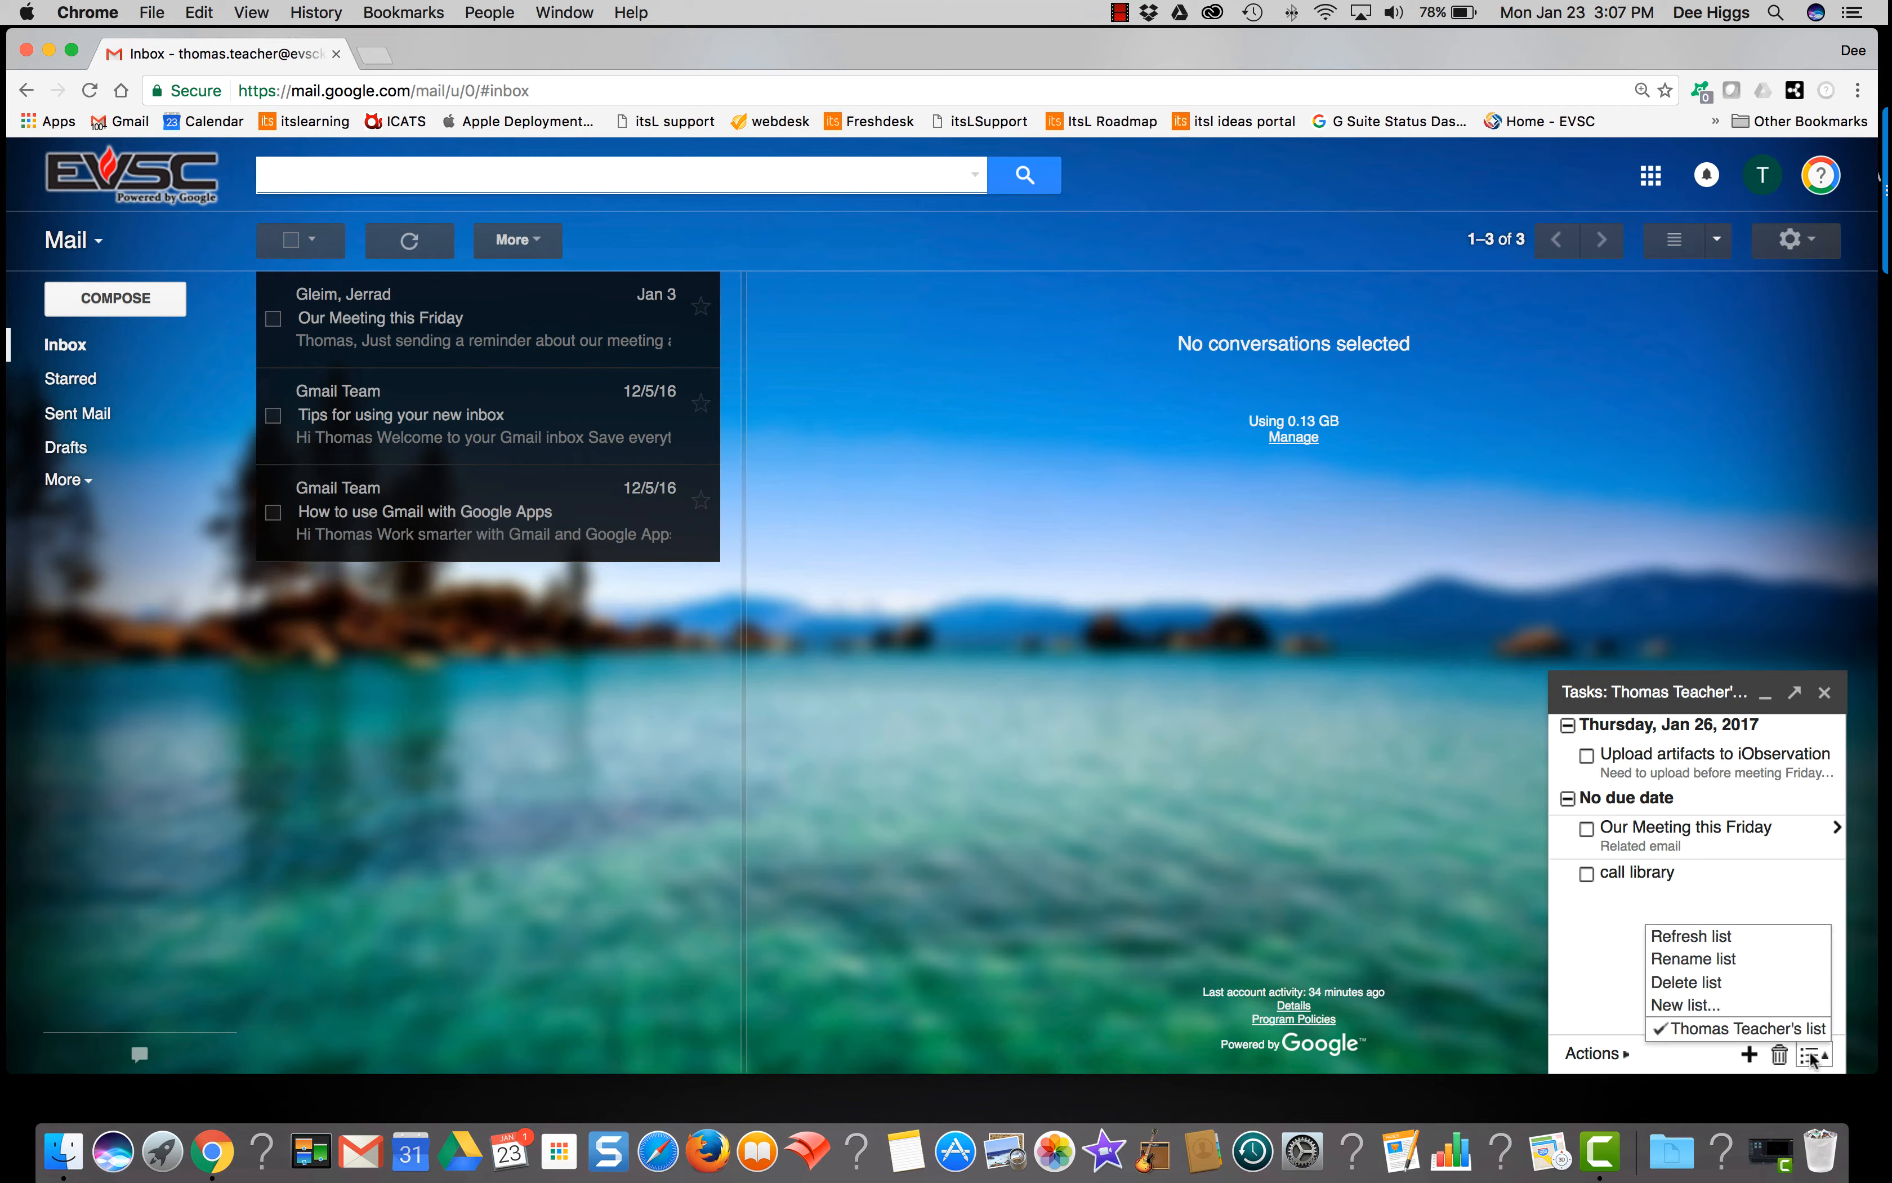
{"action": "left_click", "coordinate": [1758, 1006]}
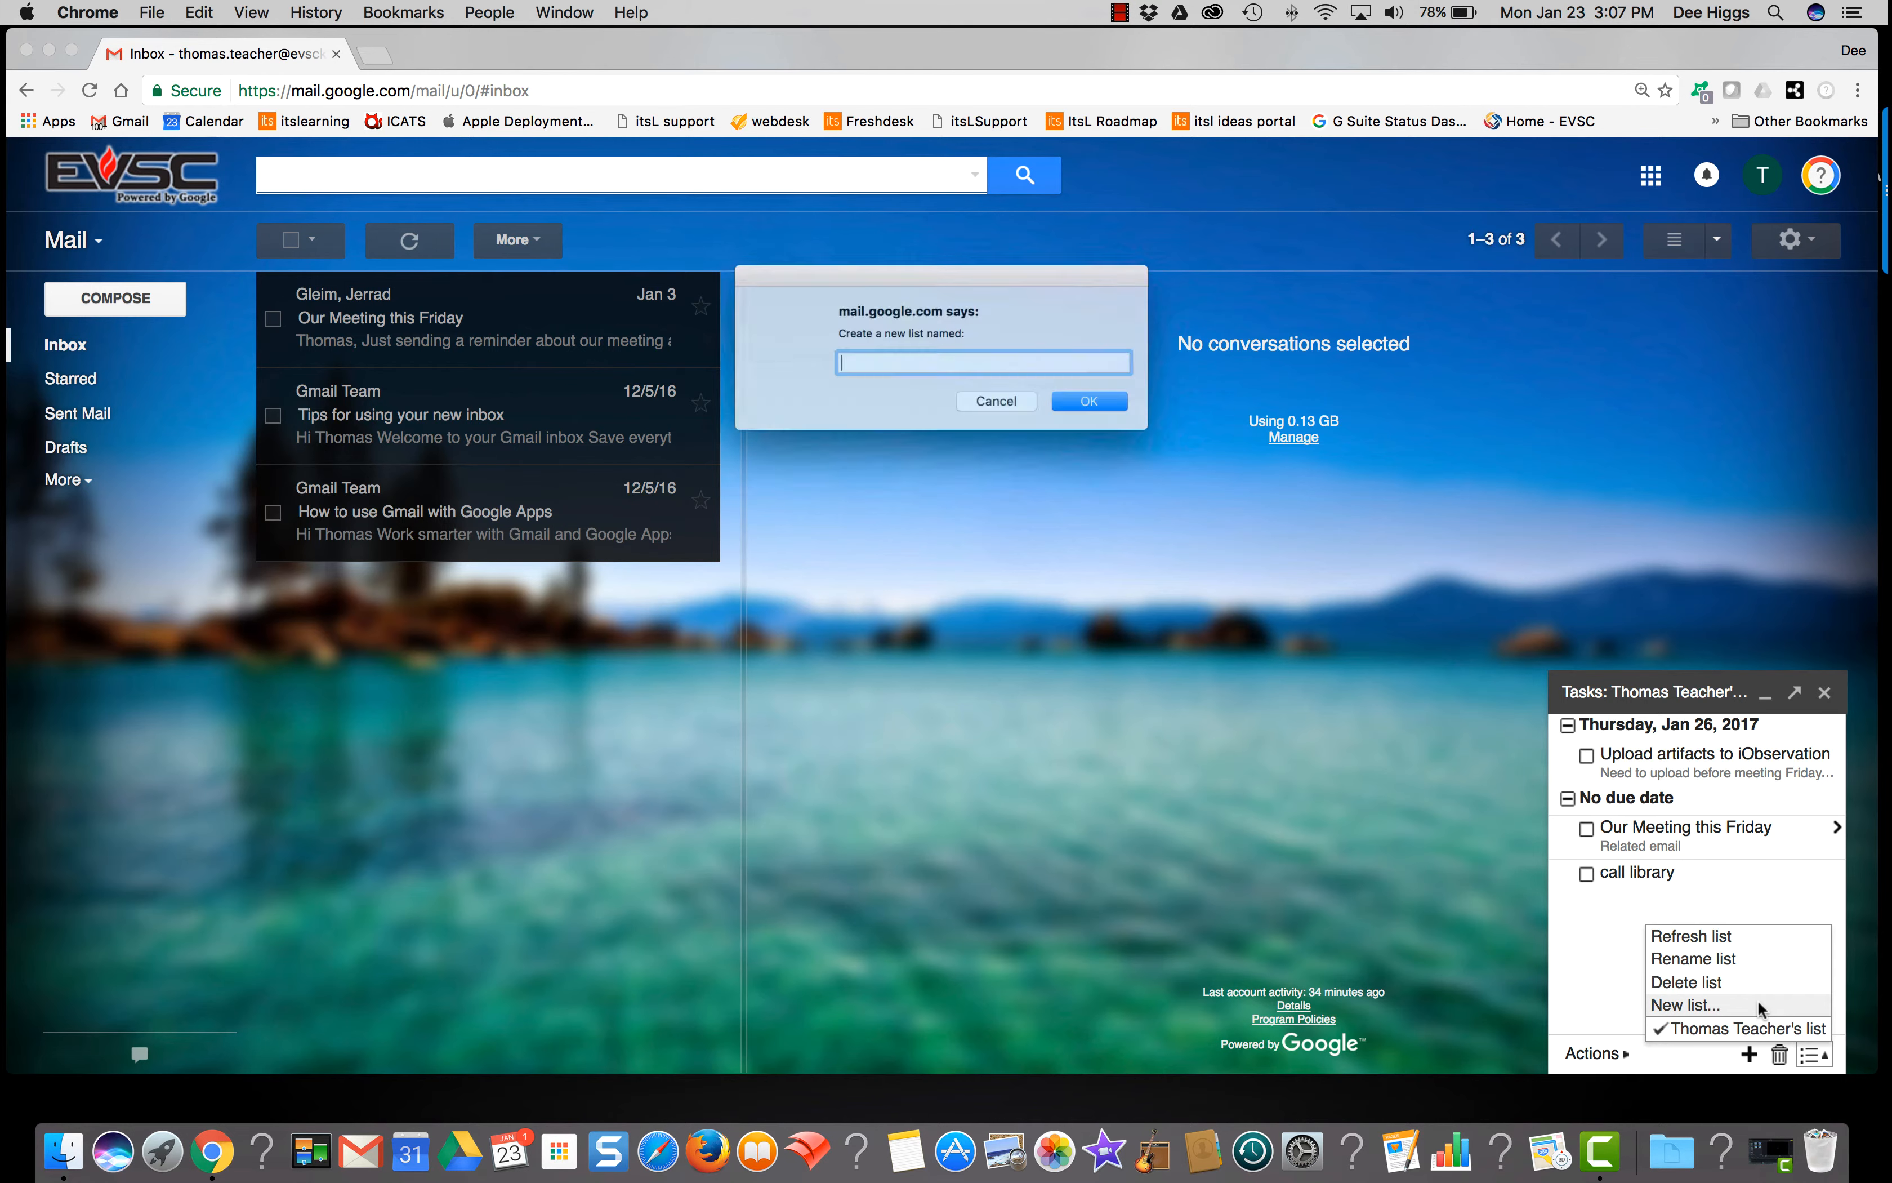
{"action": "type", "text": "E"}
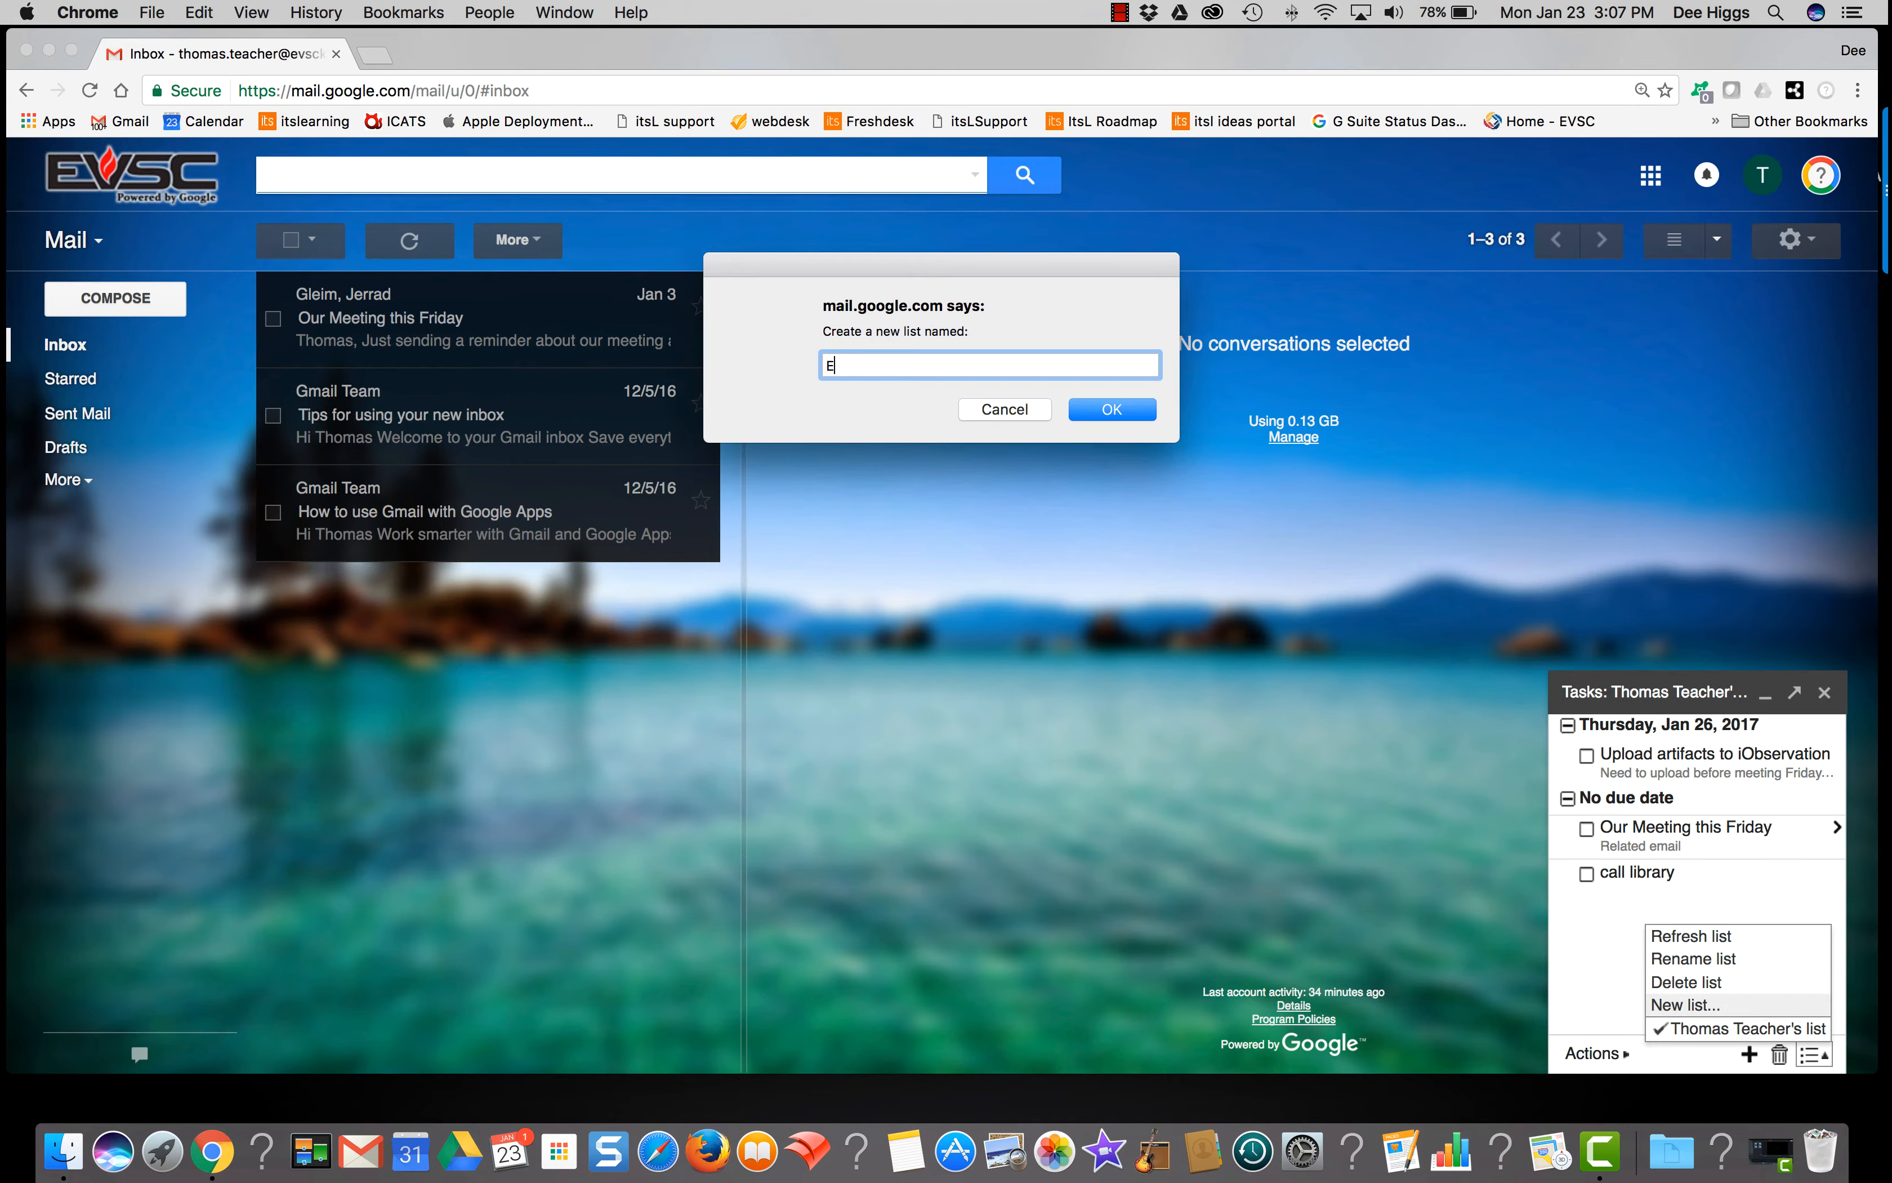
{"action": "type", "text": "LA PLC"}
{"action": "left_click", "coordinate": [1093, 412]}
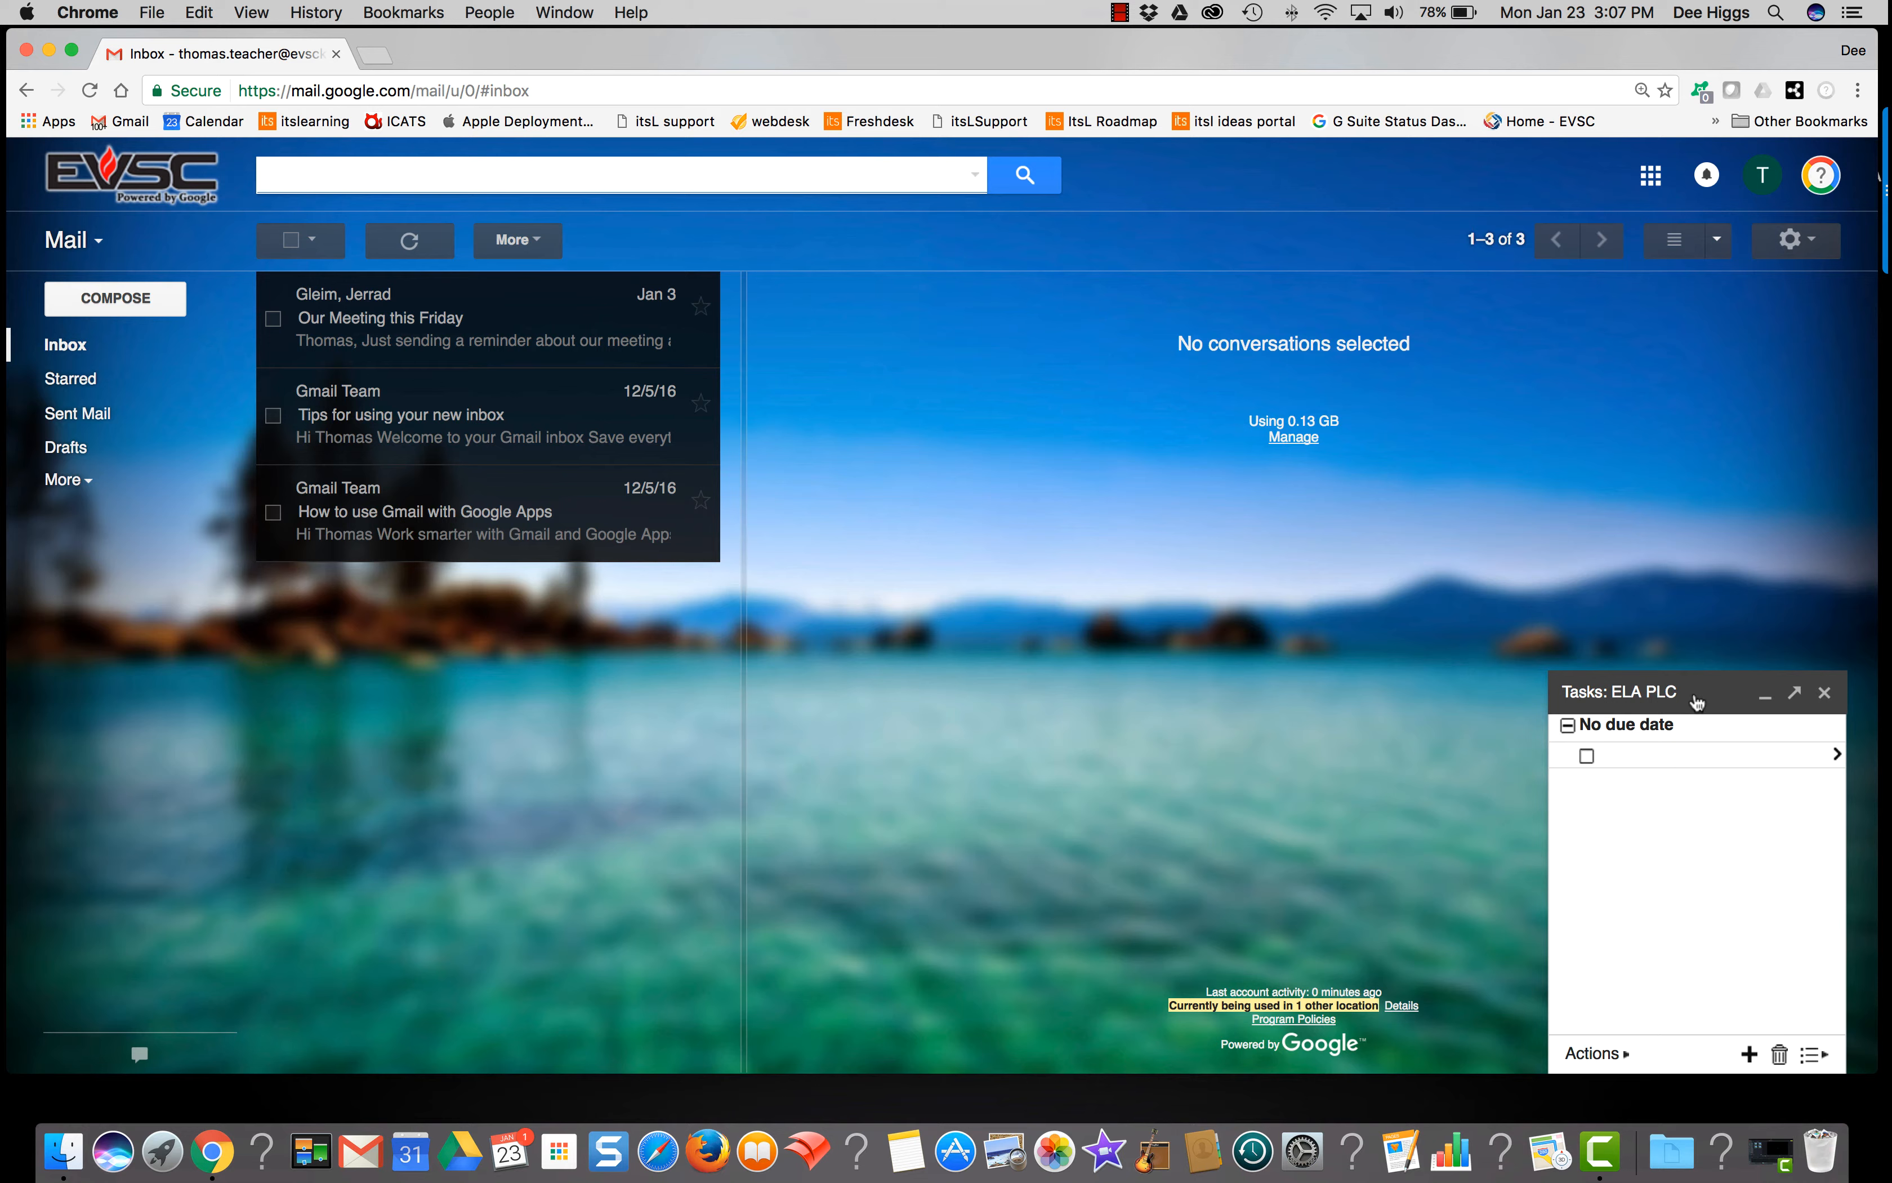
Step: Switch the Tasks panel back to the original task list
{"action": "left_click", "coordinate": [1811, 1056]}
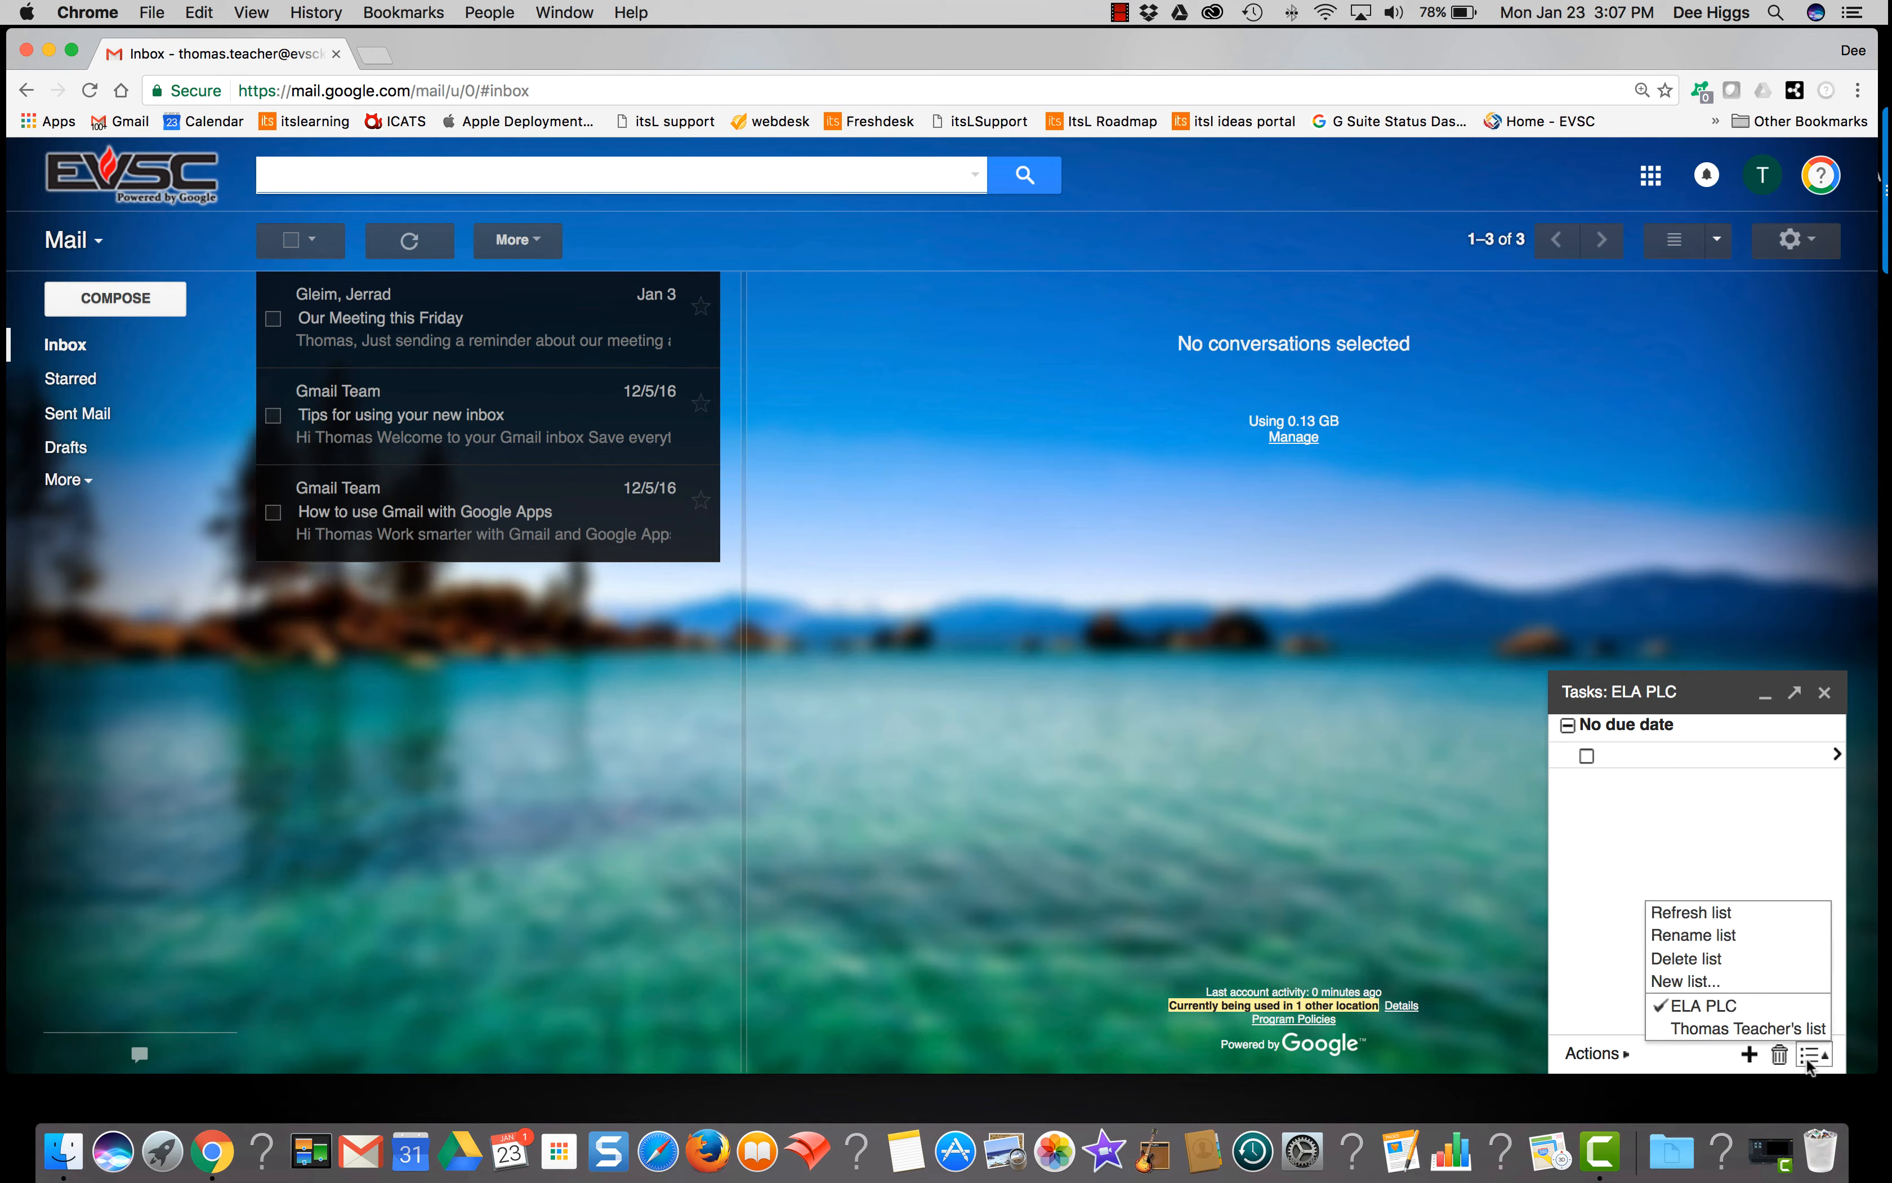
{"action": "left_click", "coordinate": [1797, 1027]}
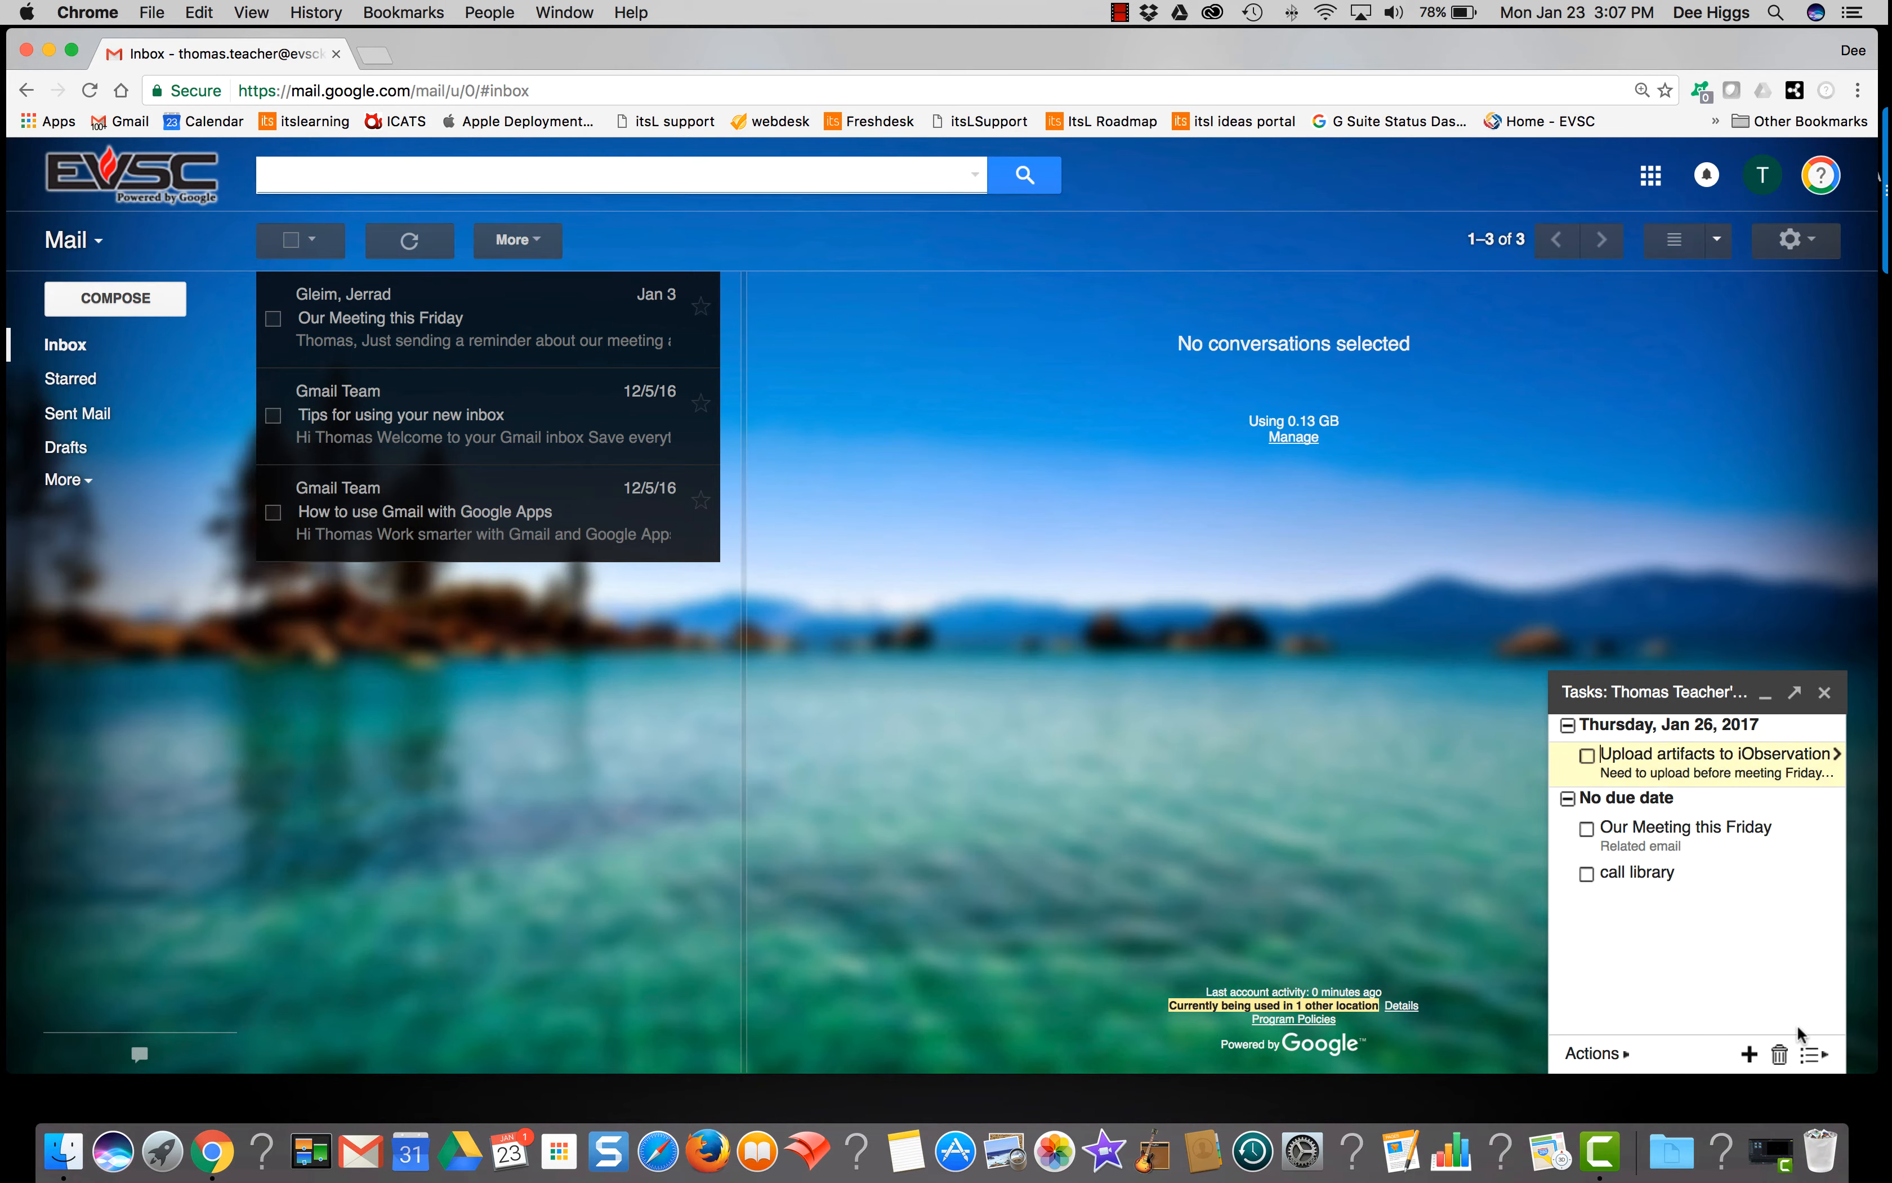
{"action": "left_click", "coordinate": [1822, 1056]}
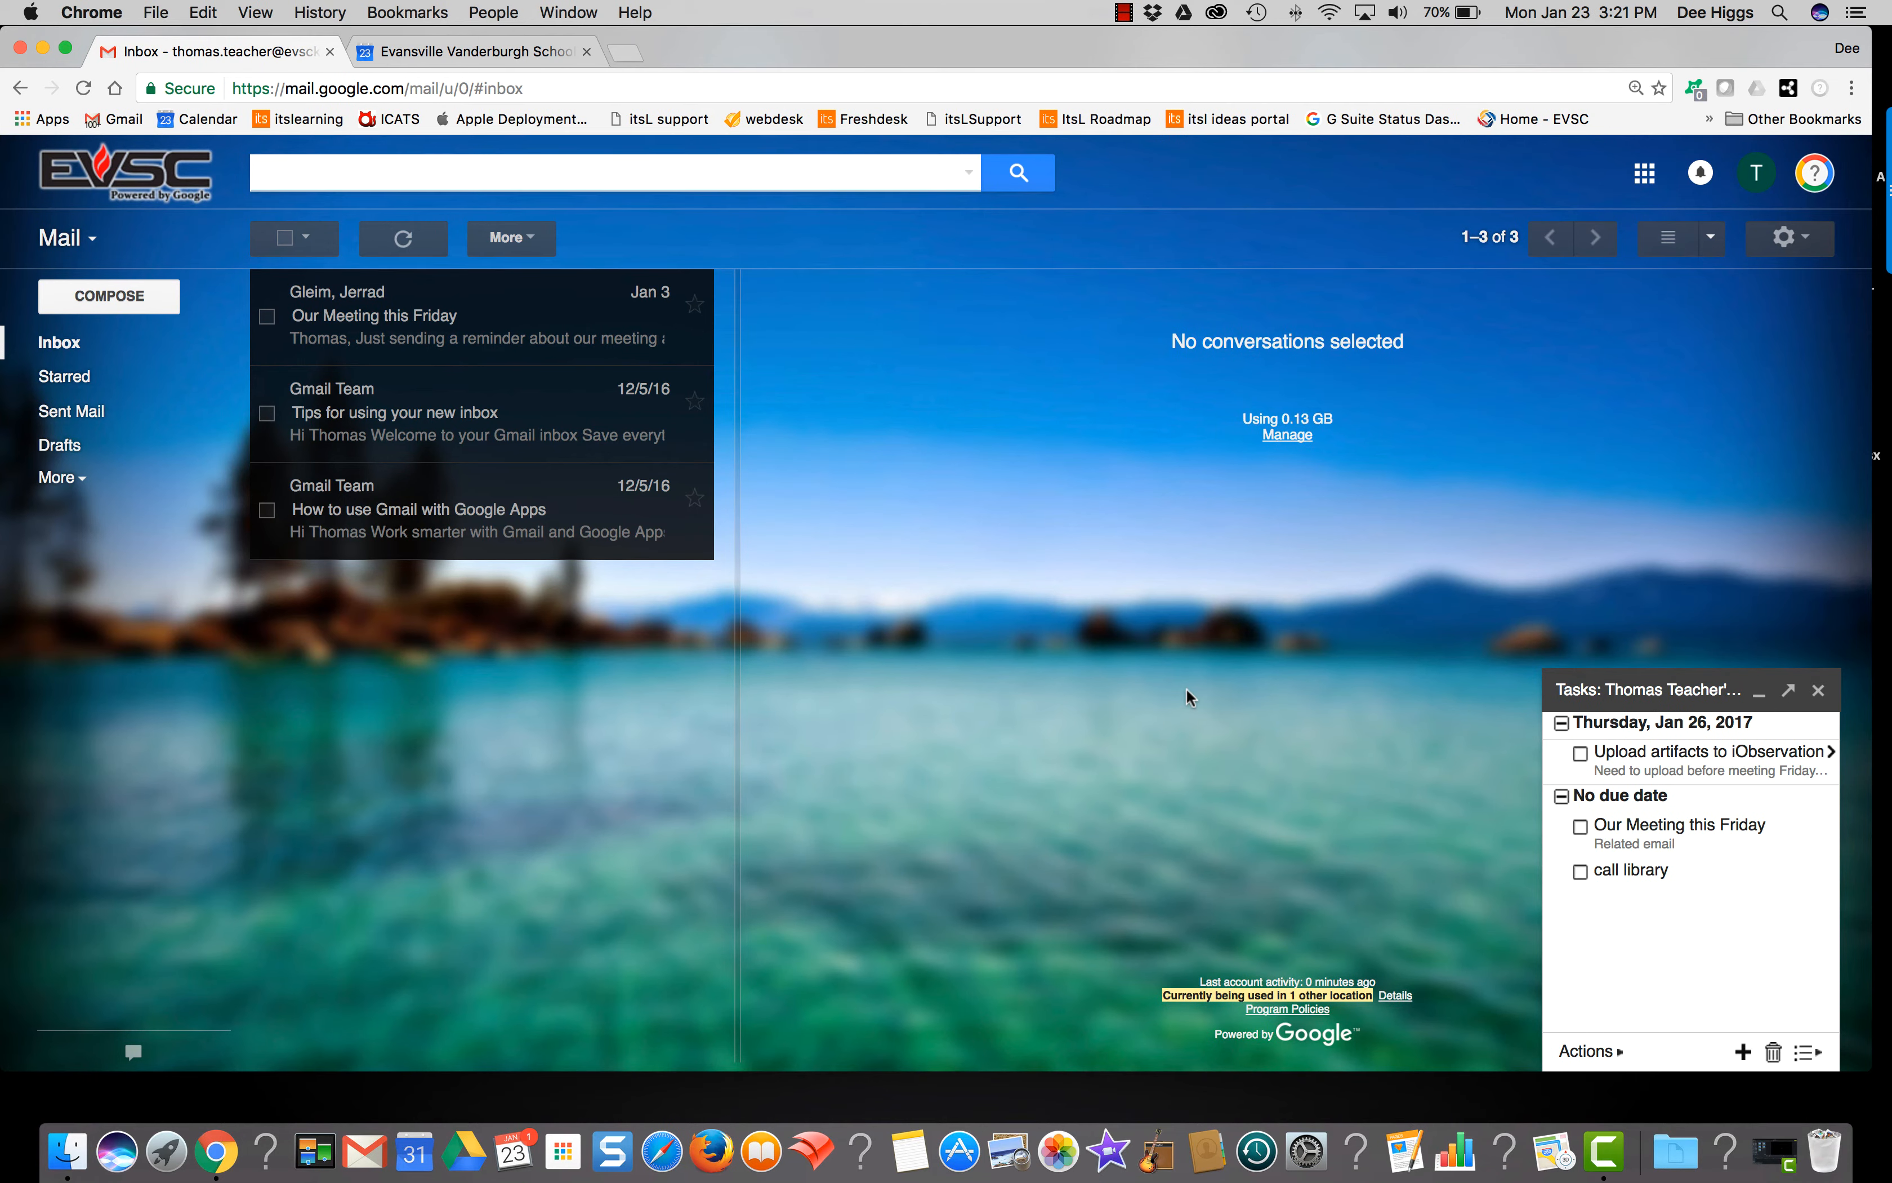
Step: In Google Calendar, switch the Reminders calendar to Tasks
{"action": "left_click", "coordinate": [536, 46]}
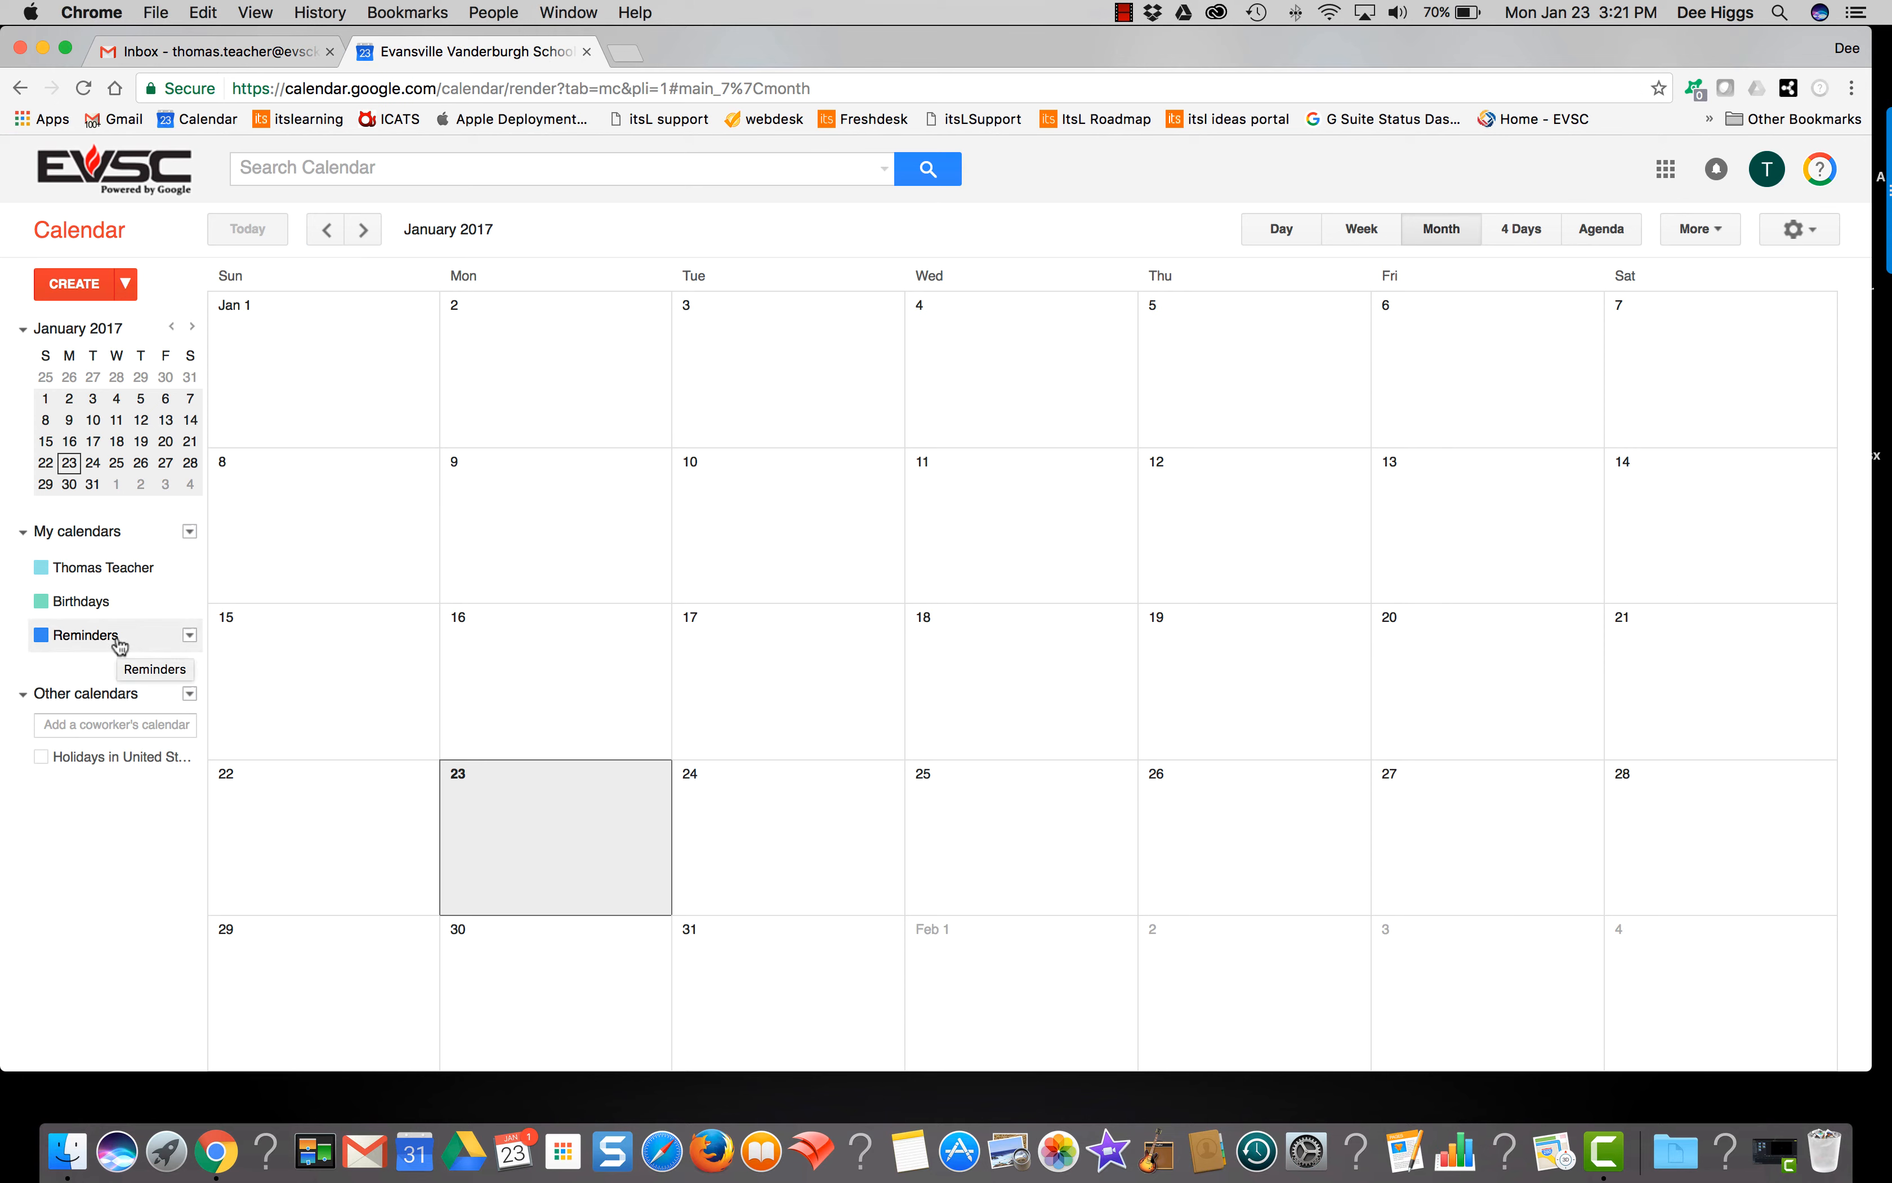
{"action": "left_click", "coordinate": [190, 636]}
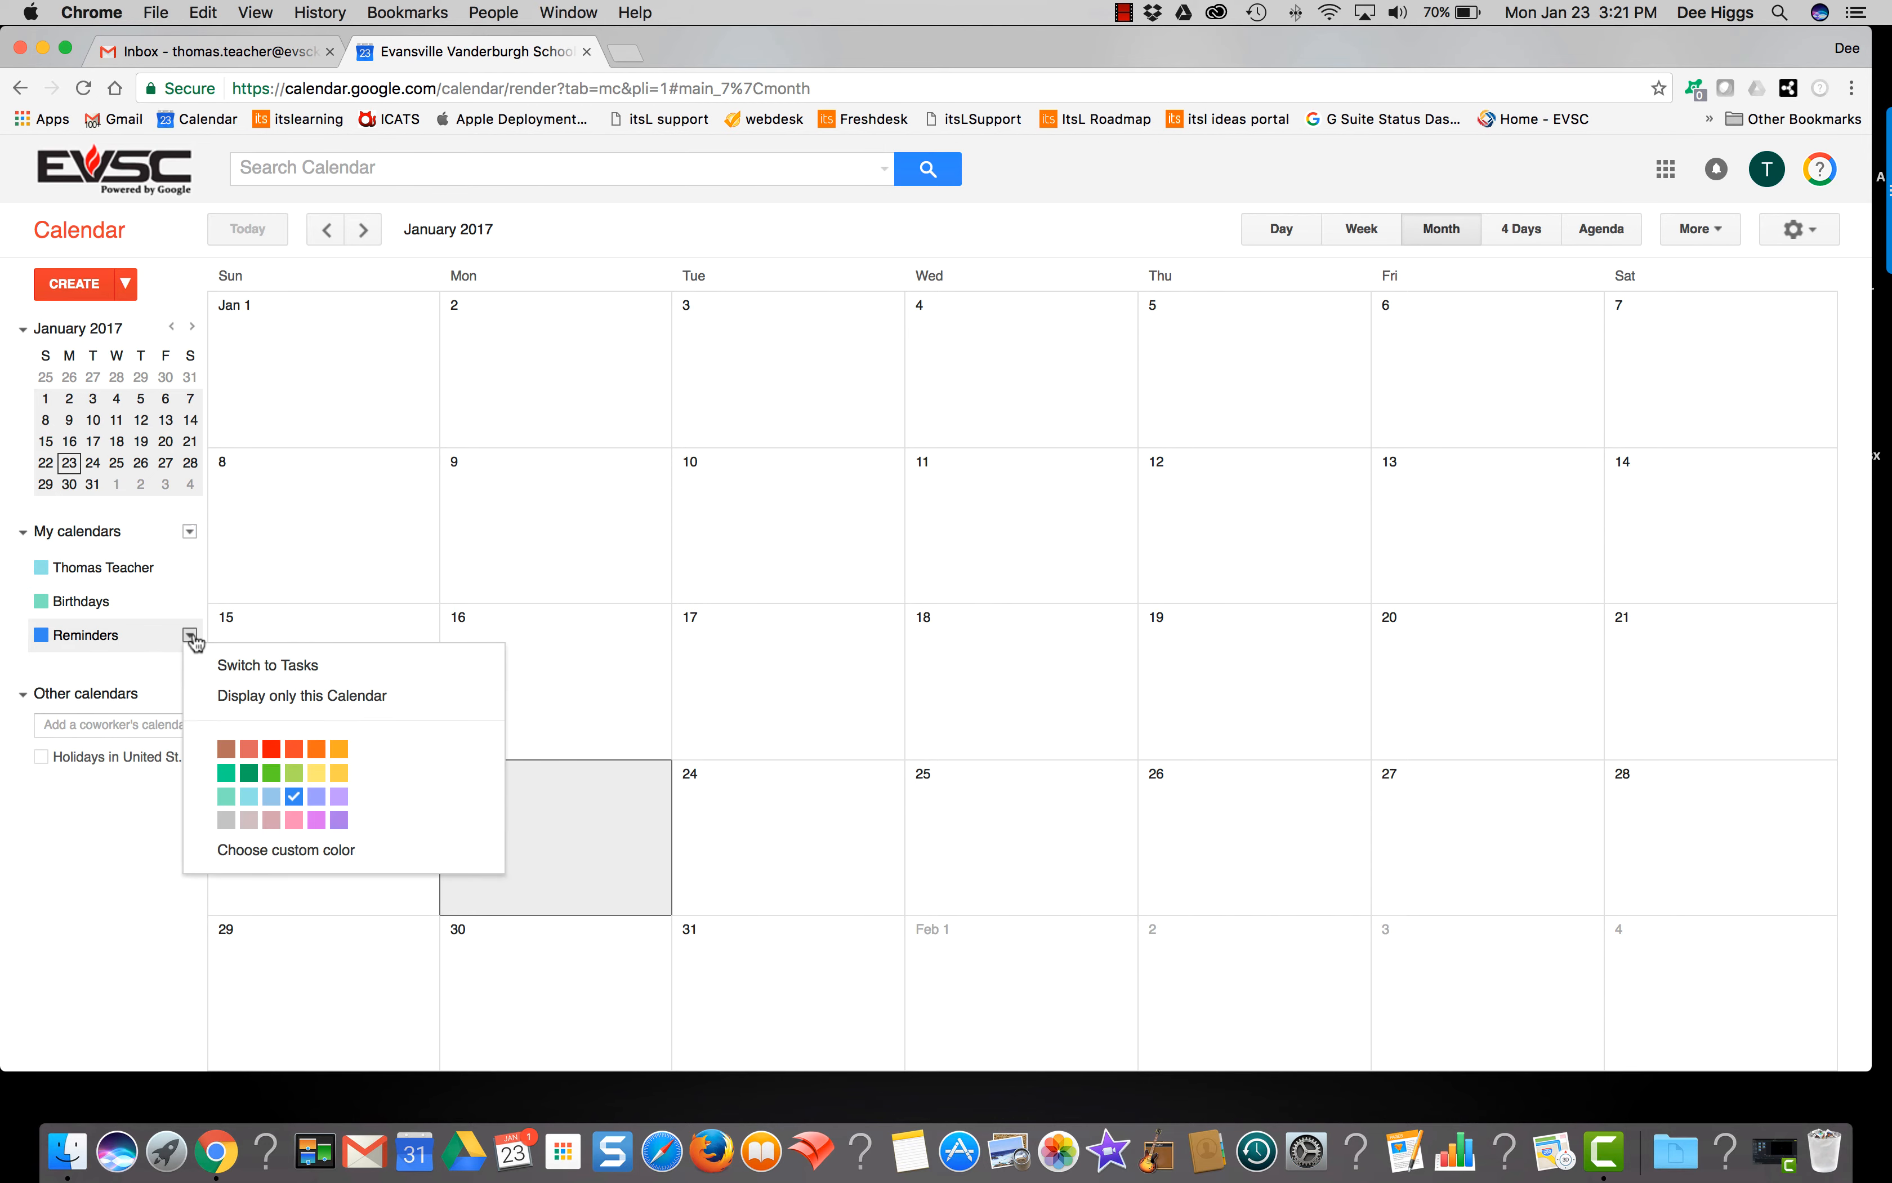
{"action": "left_click", "coordinate": [232, 666]}
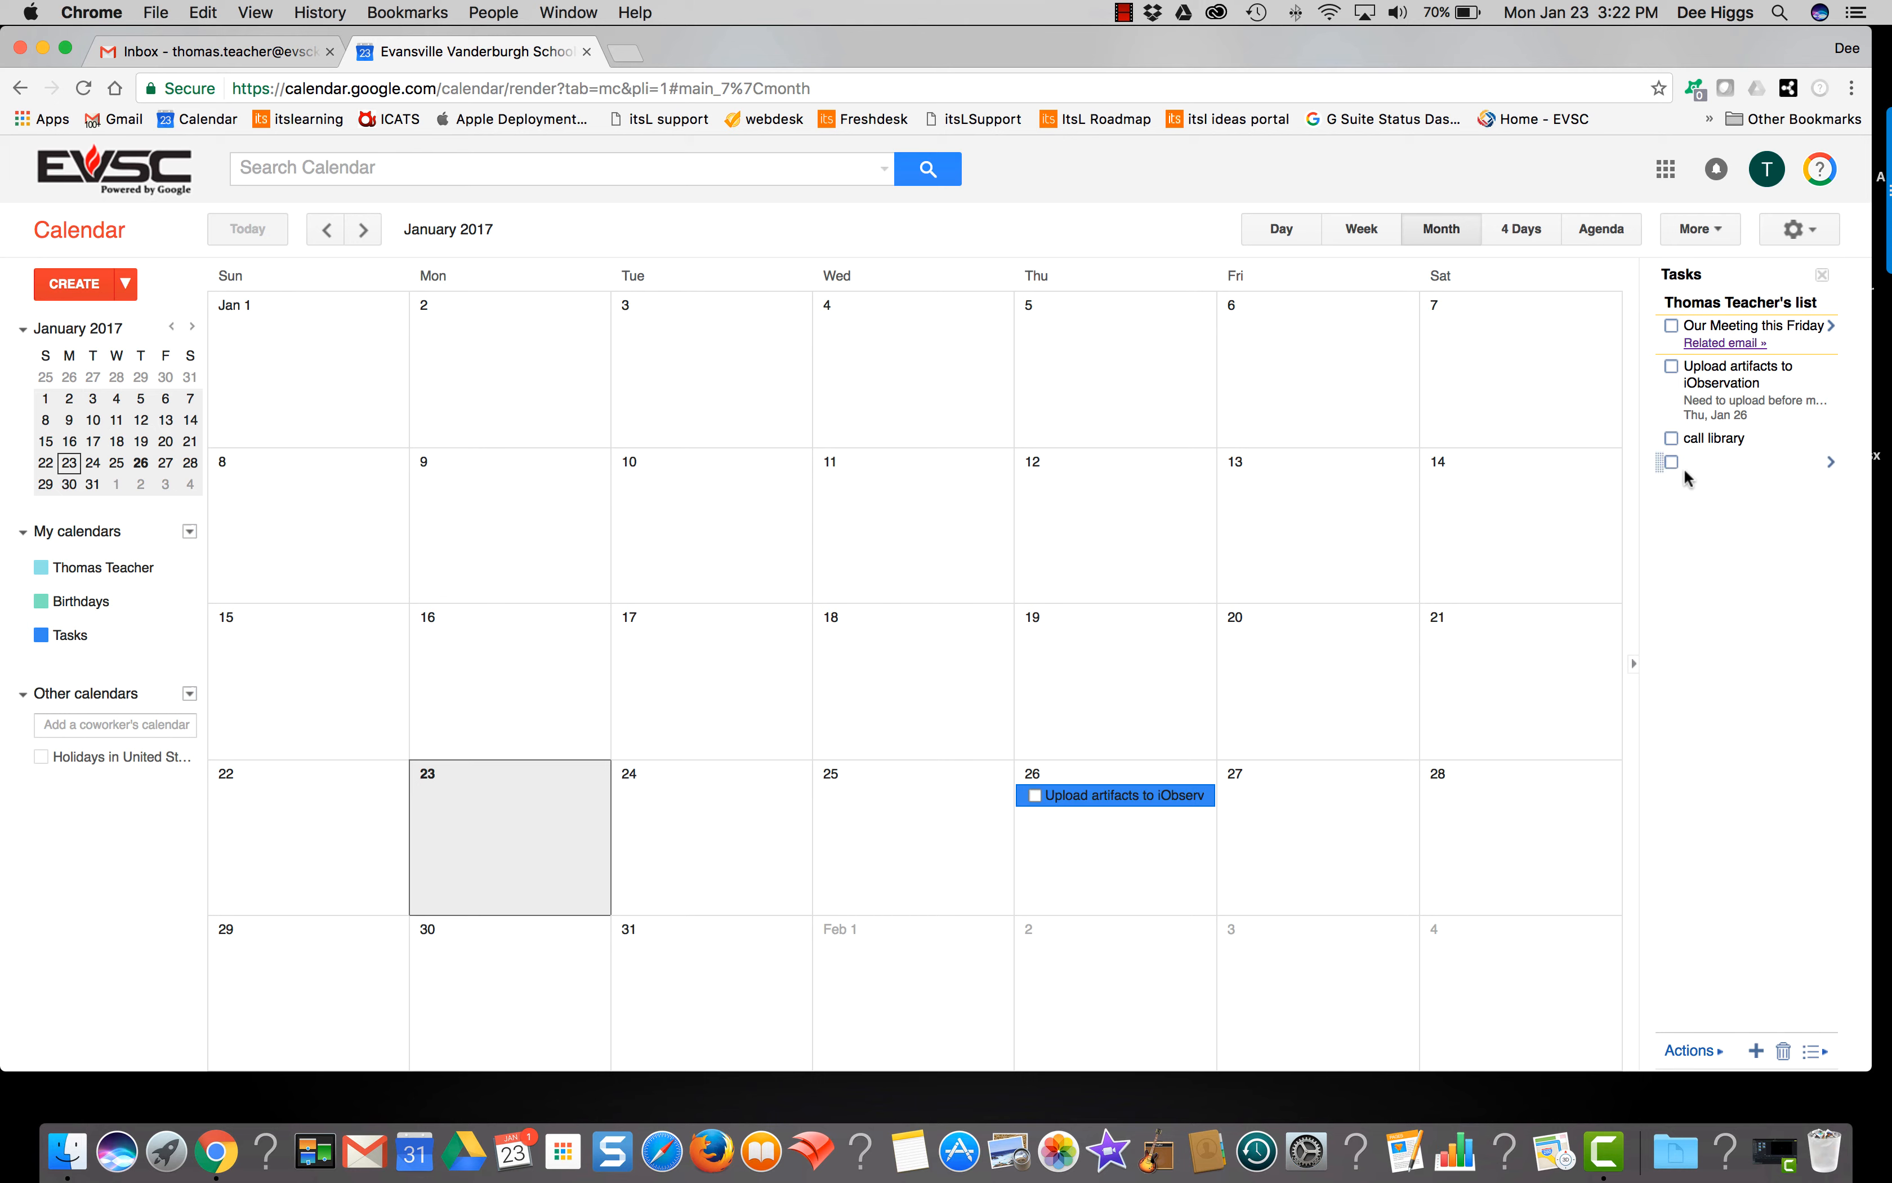
Step: Add a throwaway task 'adkfakdfadkfjdk' below call library, then return to the Gmail inbox
{"action": "left_click", "coordinate": [1701, 462]}
{"action": "type", "text": "adkfakdfadkfjdk"}
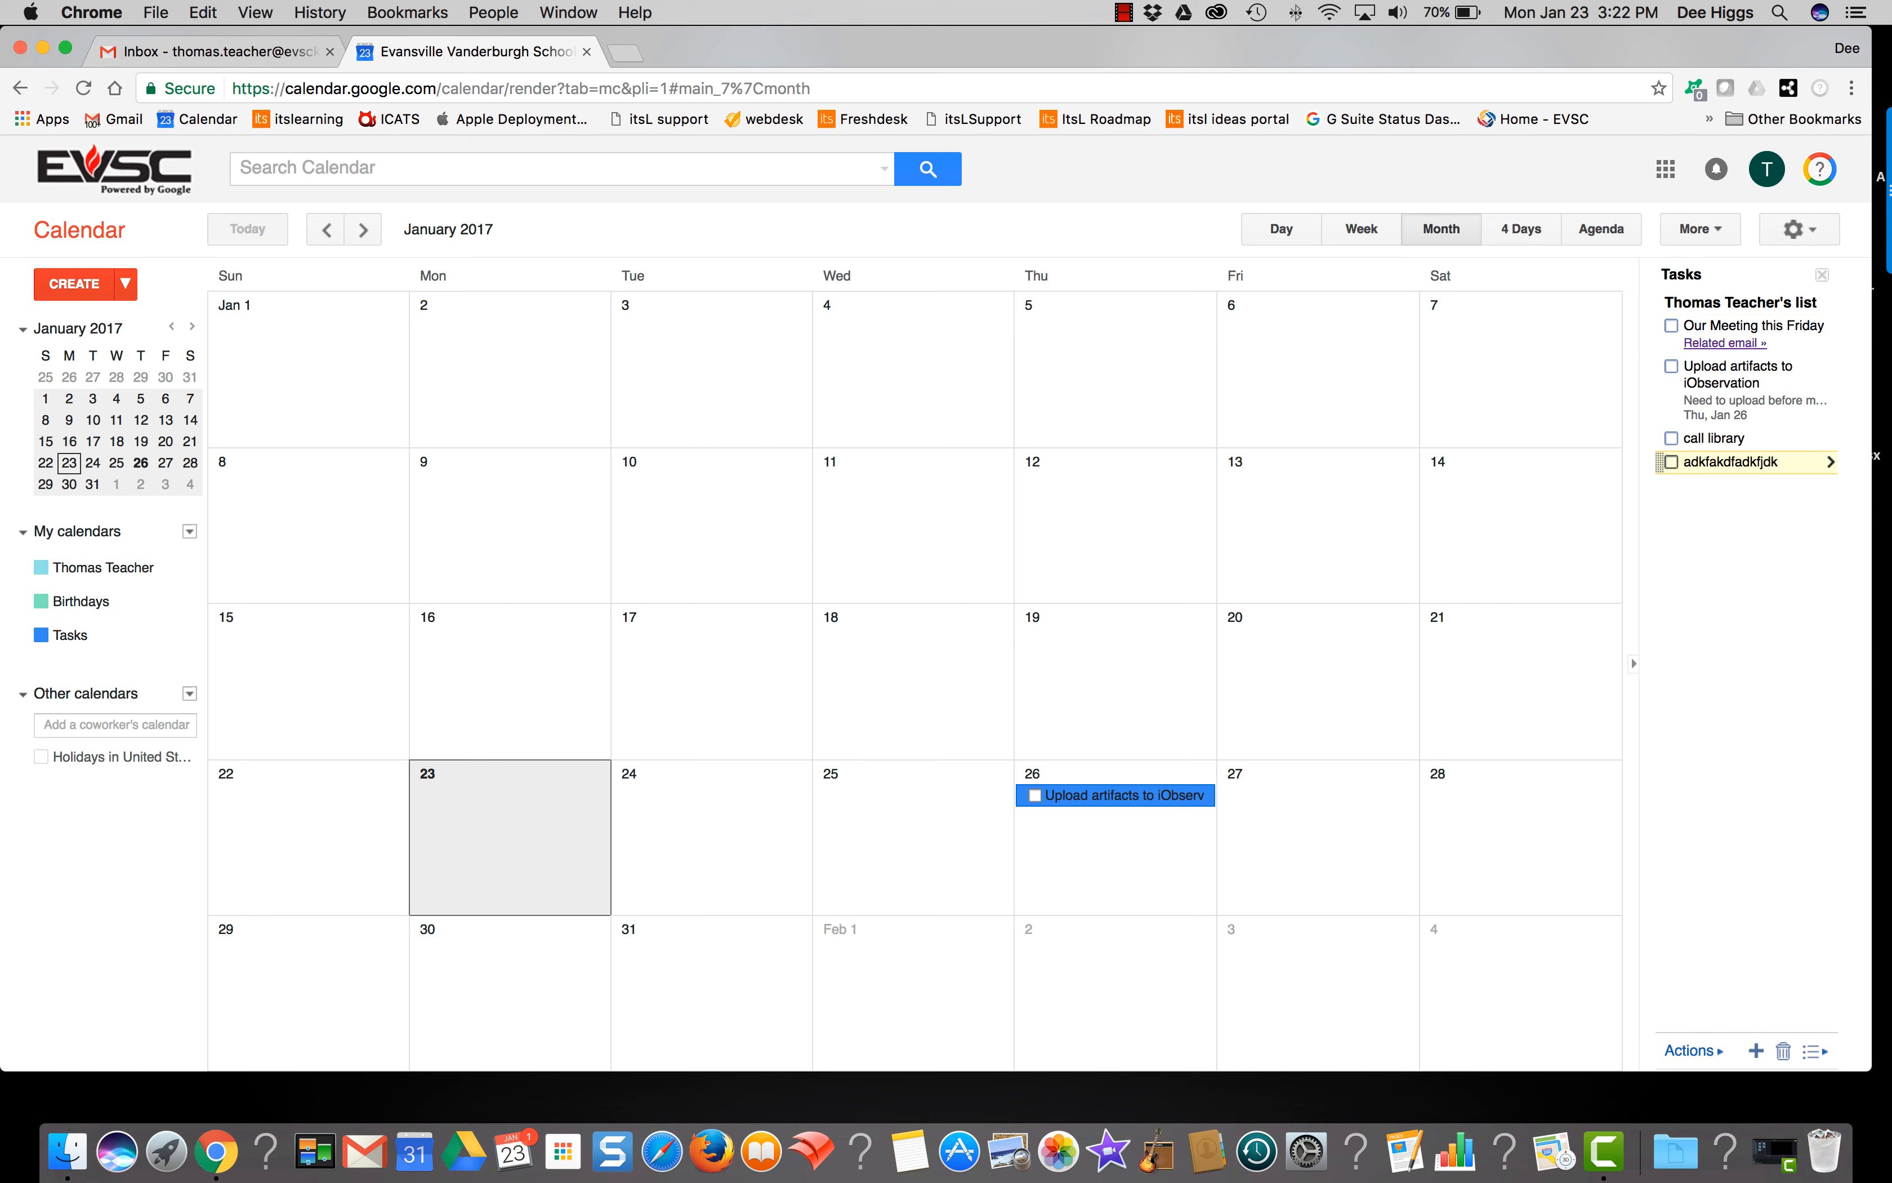
{"action": "key", "text": "Return"}
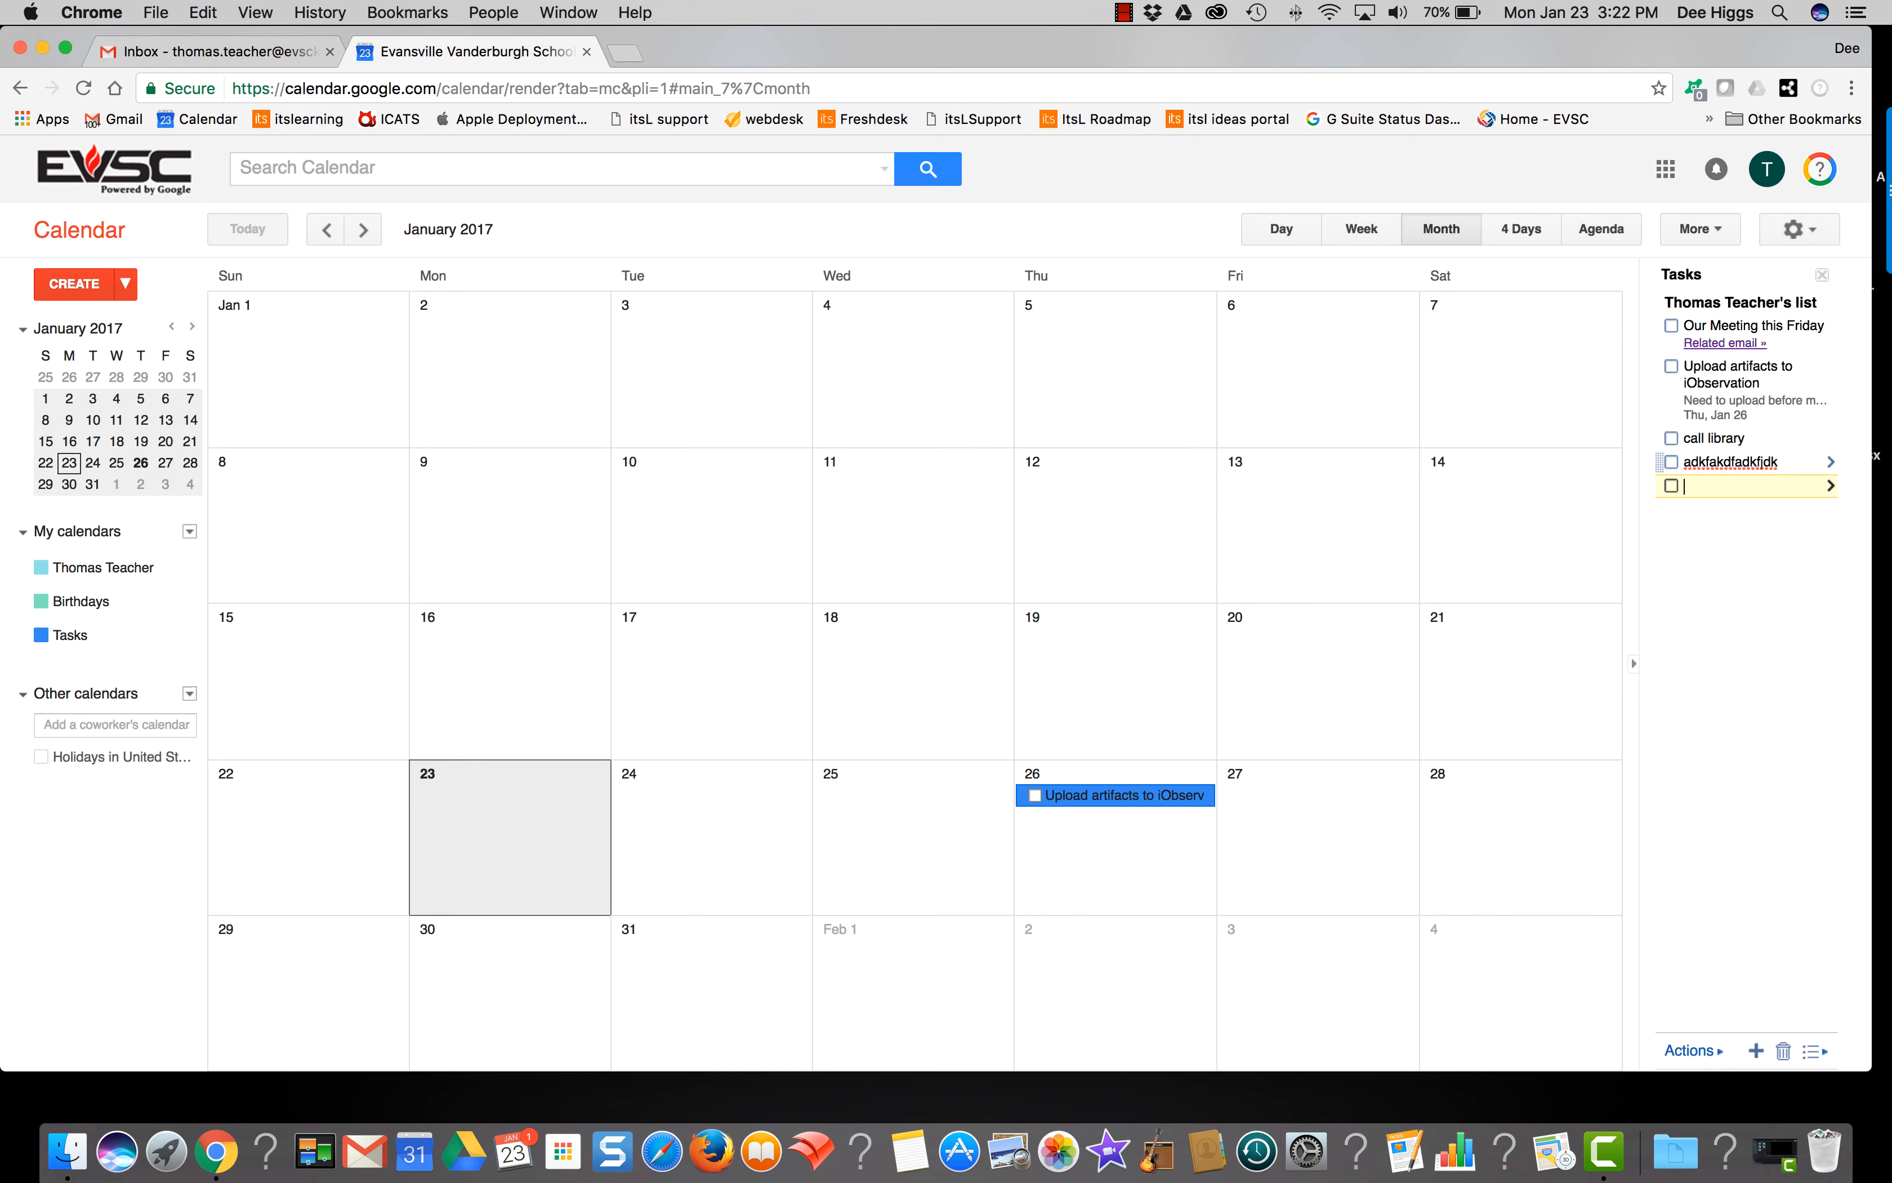
{"action": "left_click", "coordinate": [250, 53]}
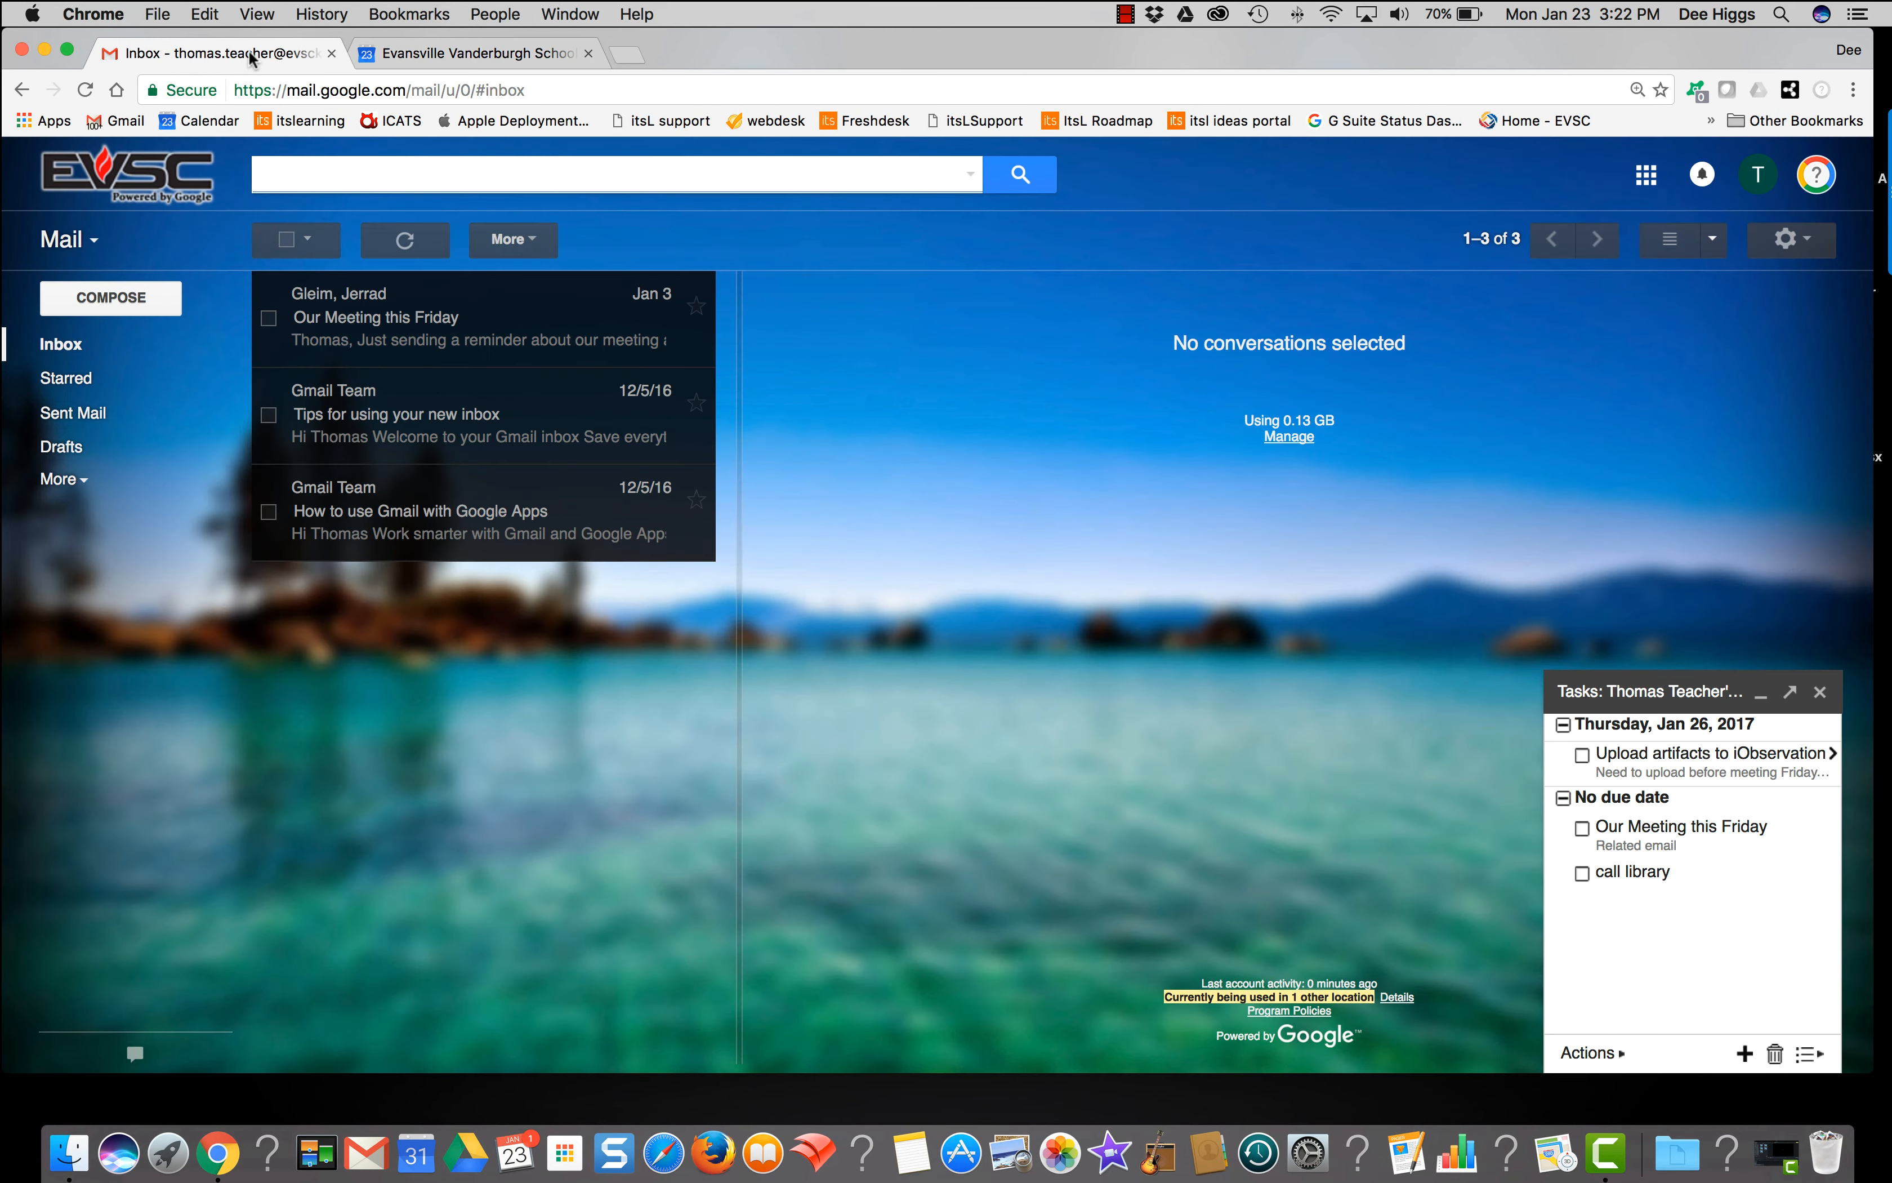
Step: Reload Gmail, complete and clear the throwaway task, then reload Google Calendar
{"action": "left_click", "coordinate": [84, 90]}
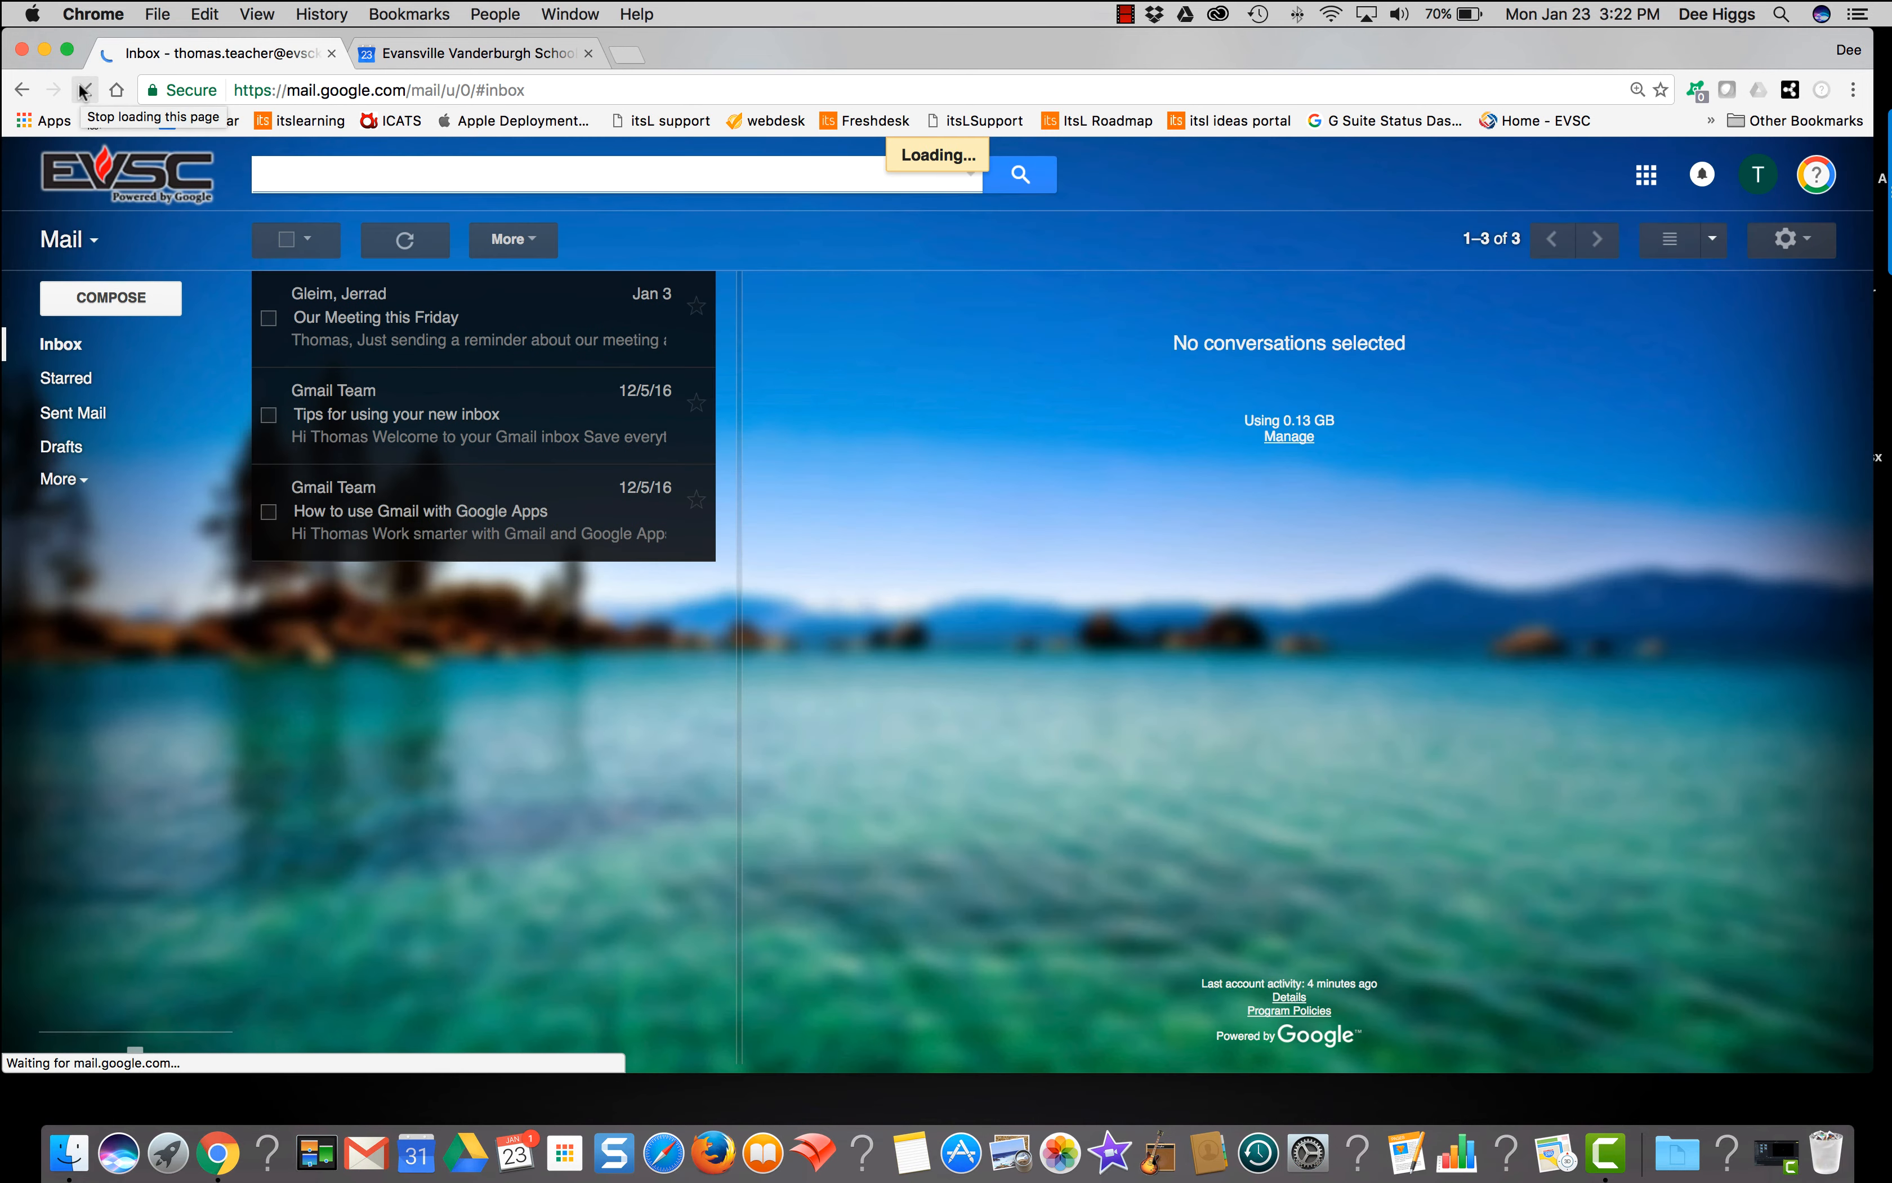
{"action": "left_click", "coordinate": [1622, 916]}
{"action": "left_click", "coordinate": [1616, 907]}
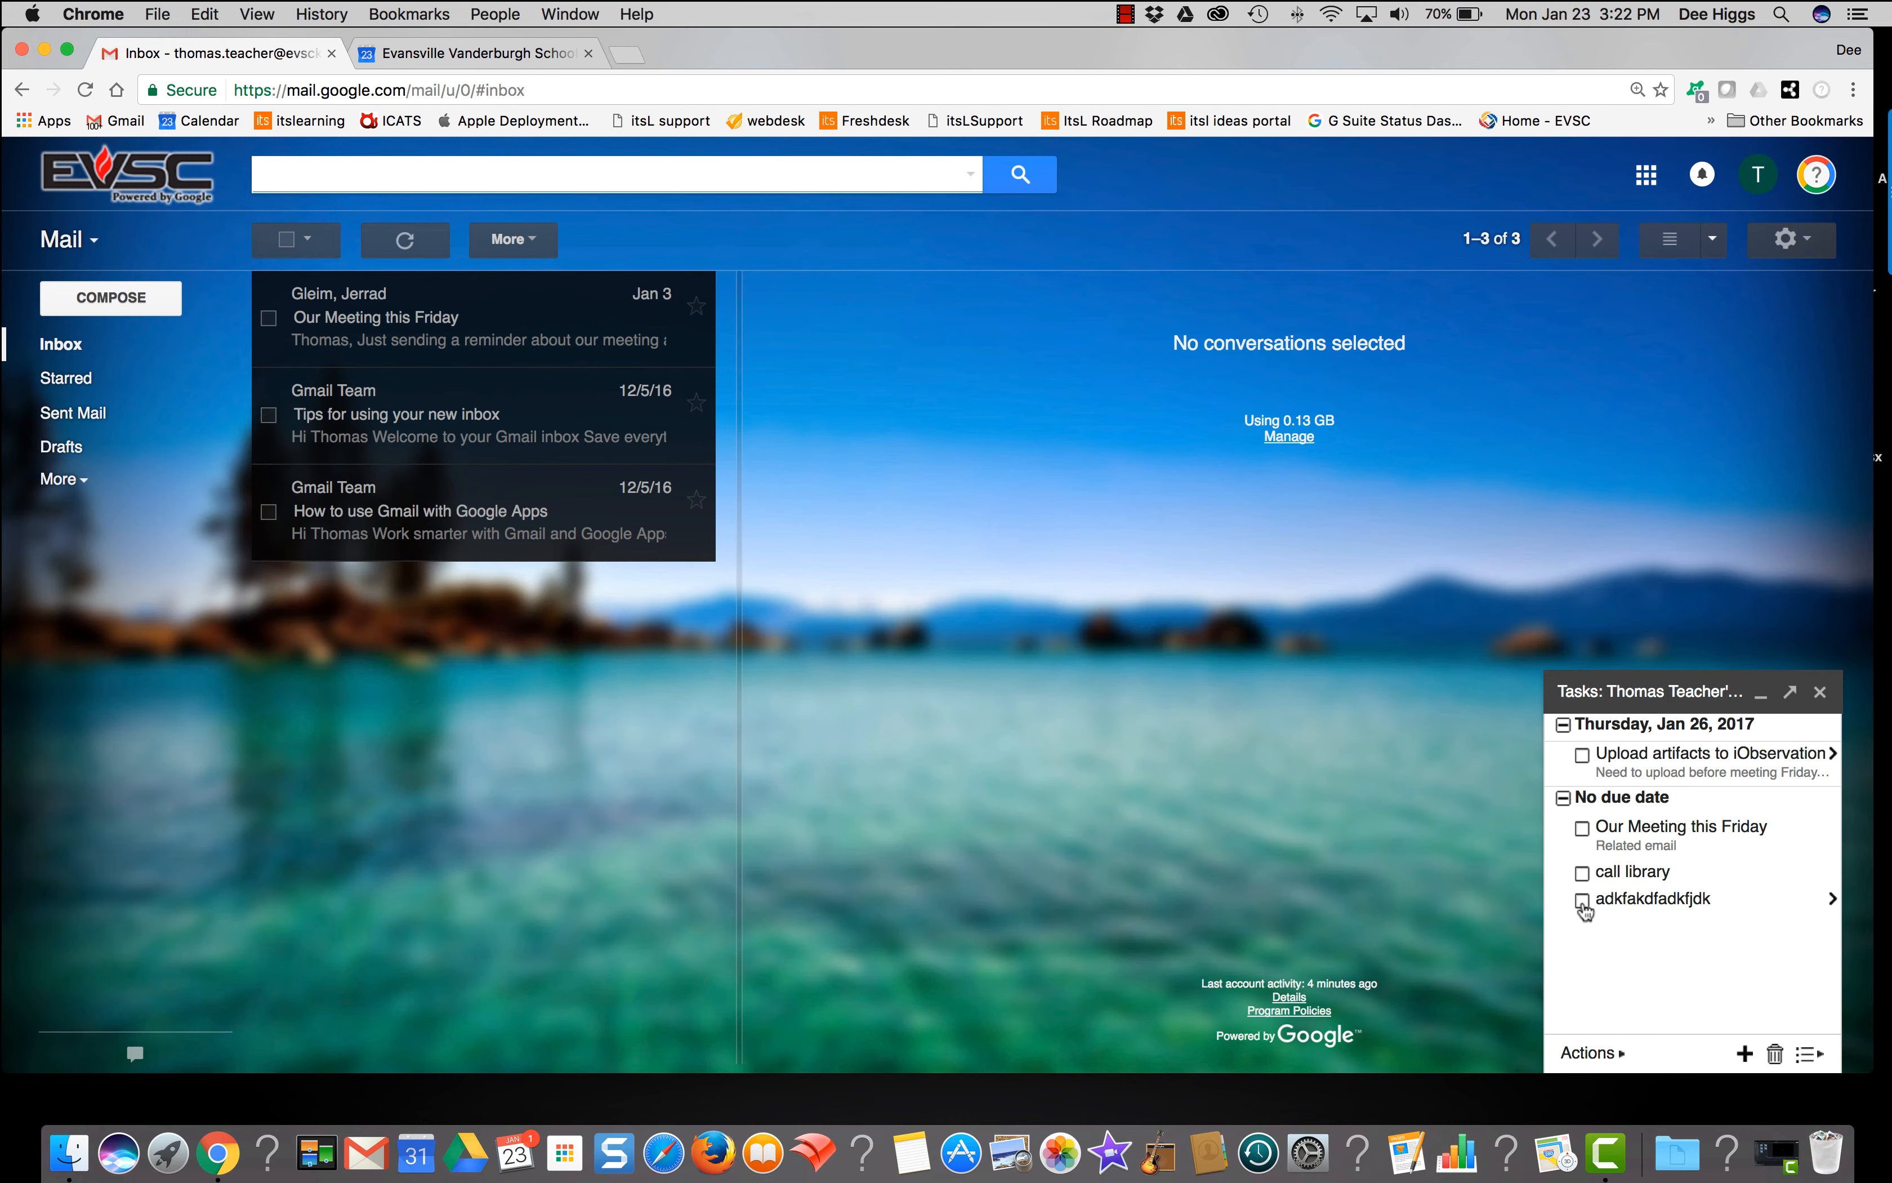
{"action": "left_click", "coordinate": [1582, 901]}
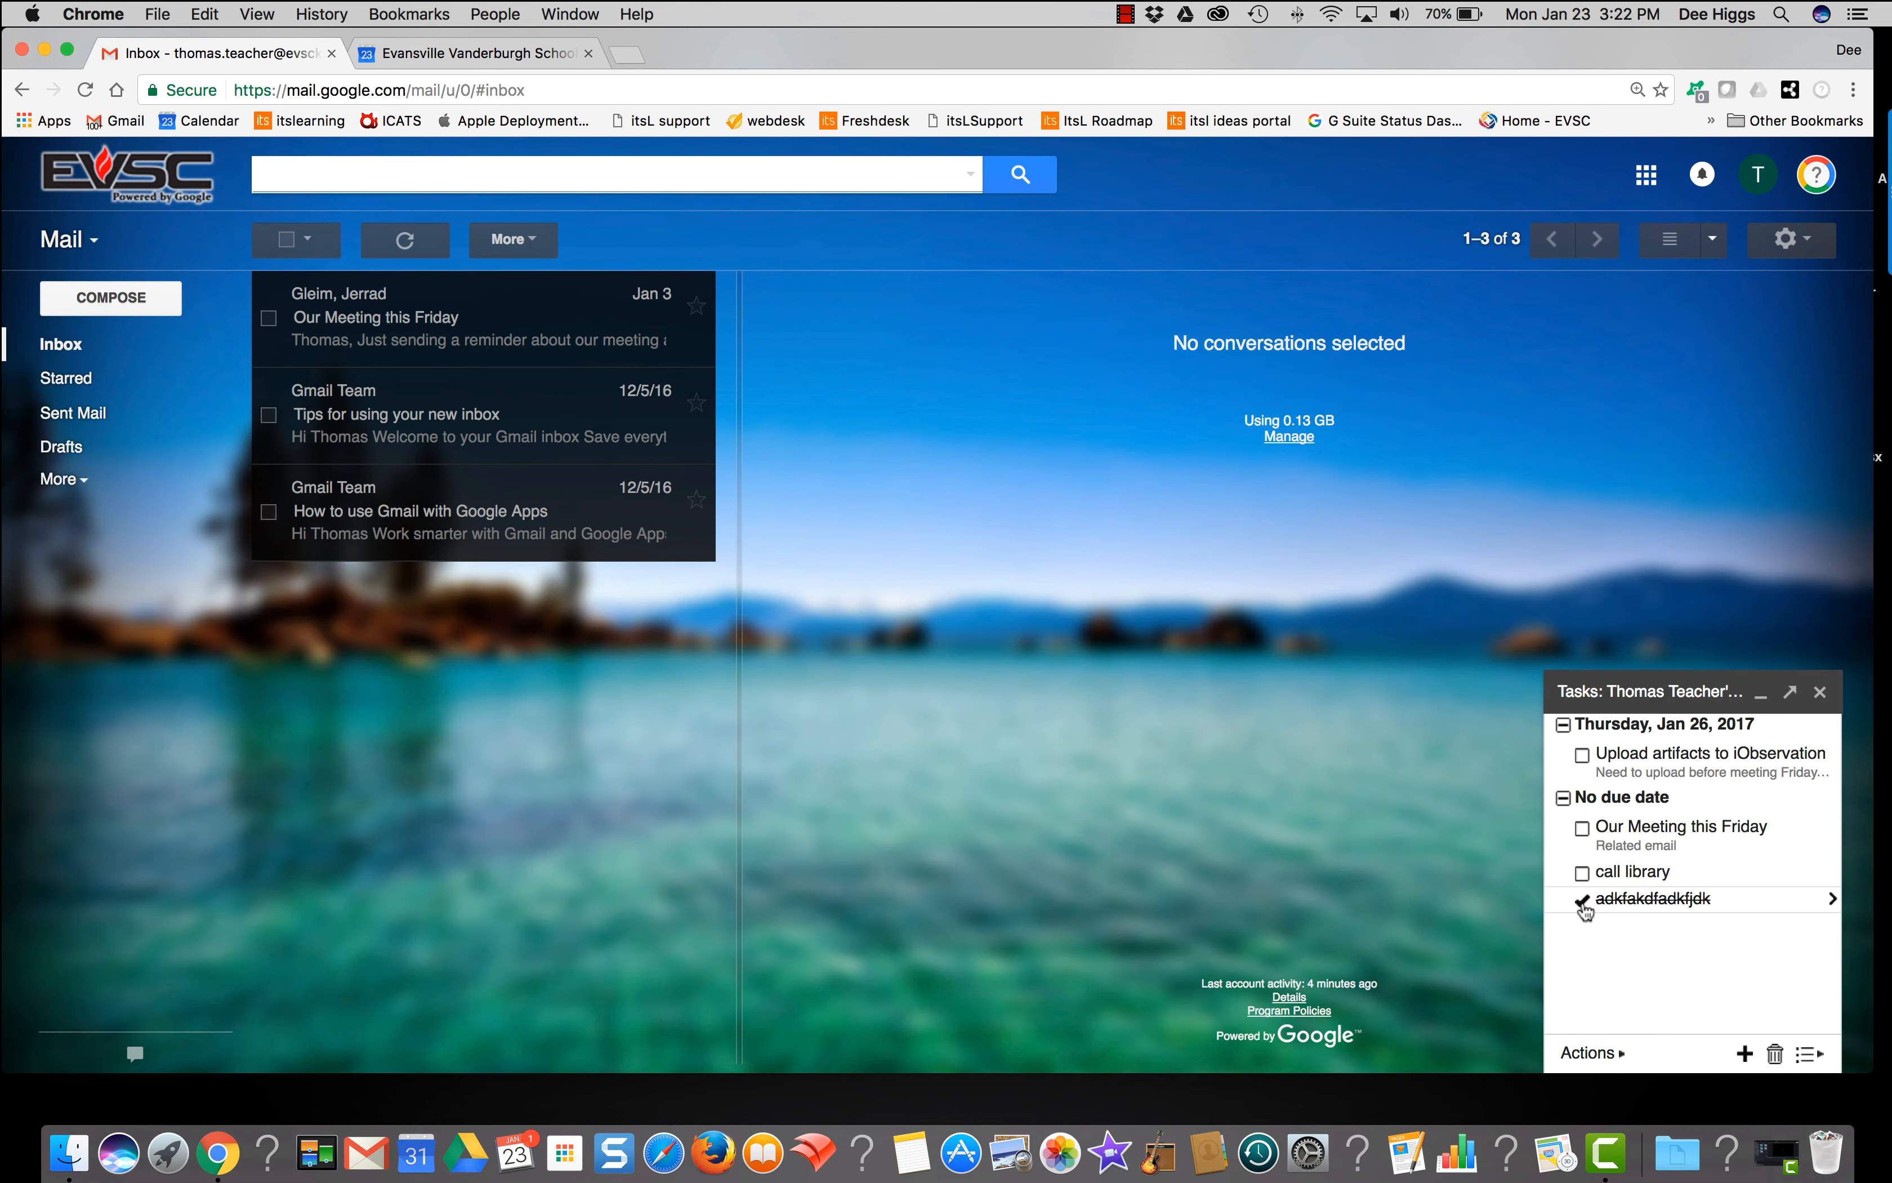
{"action": "left_click", "coordinate": [1604, 1060]}
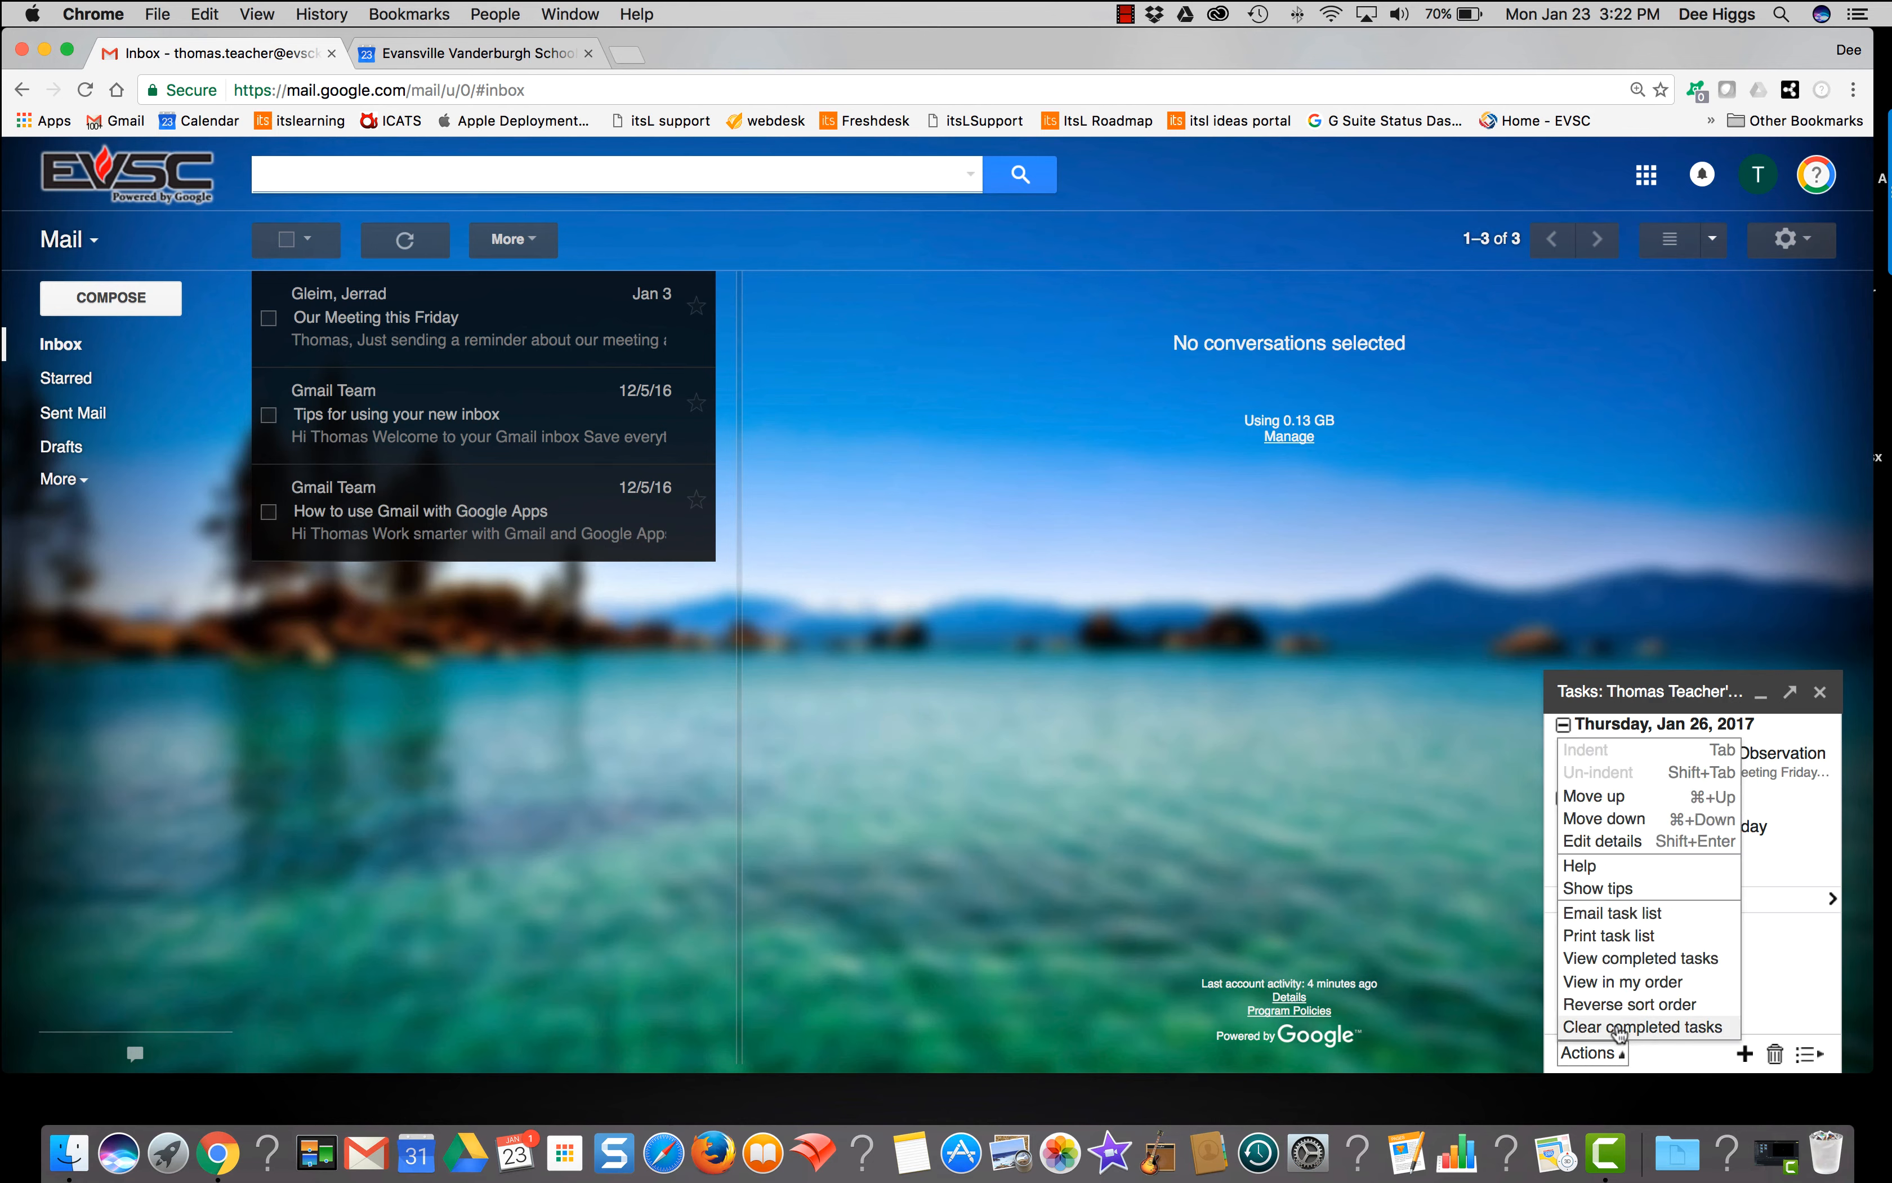
{"action": "left_click", "coordinate": [1617, 1027]}
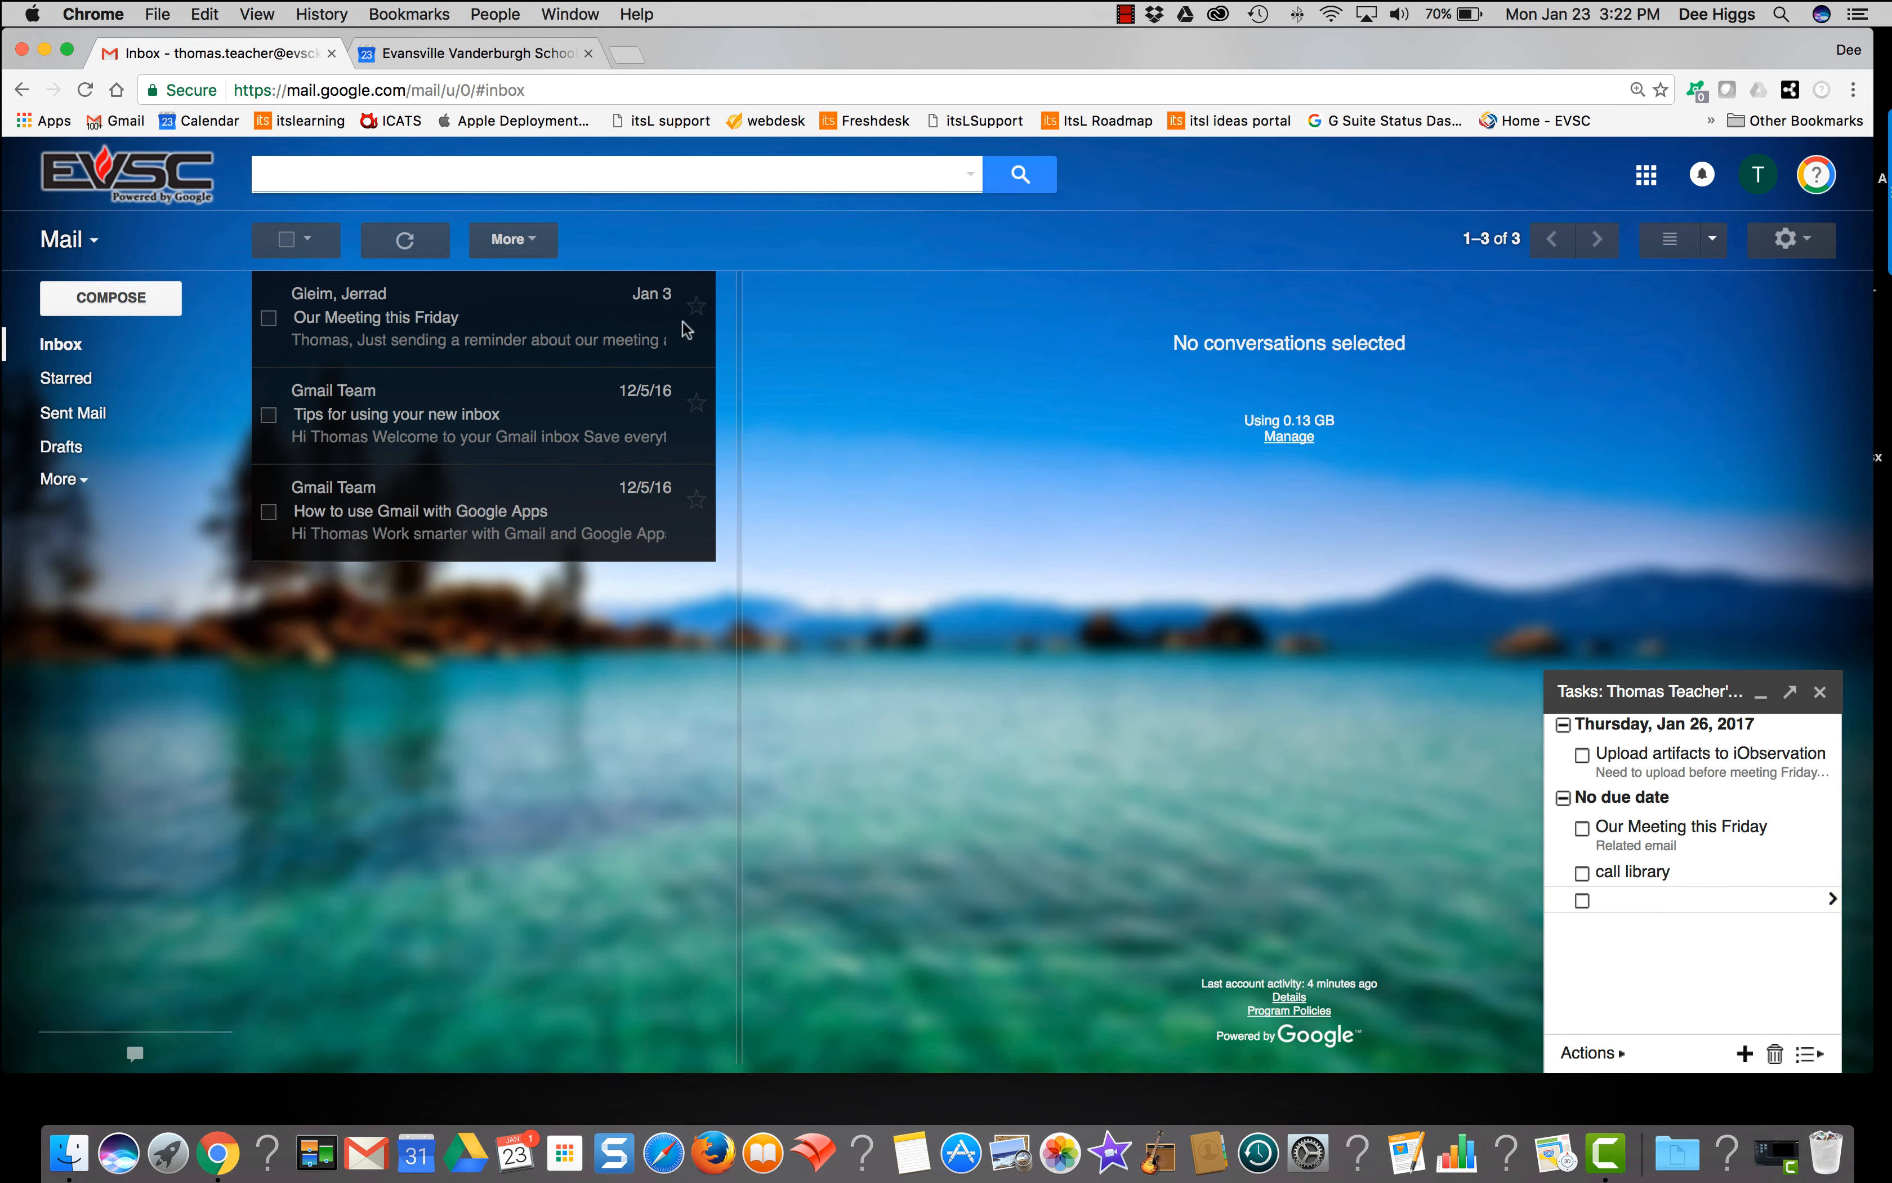
{"action": "left_click", "coordinate": [528, 55]}
{"action": "left_click", "coordinate": [86, 88]}
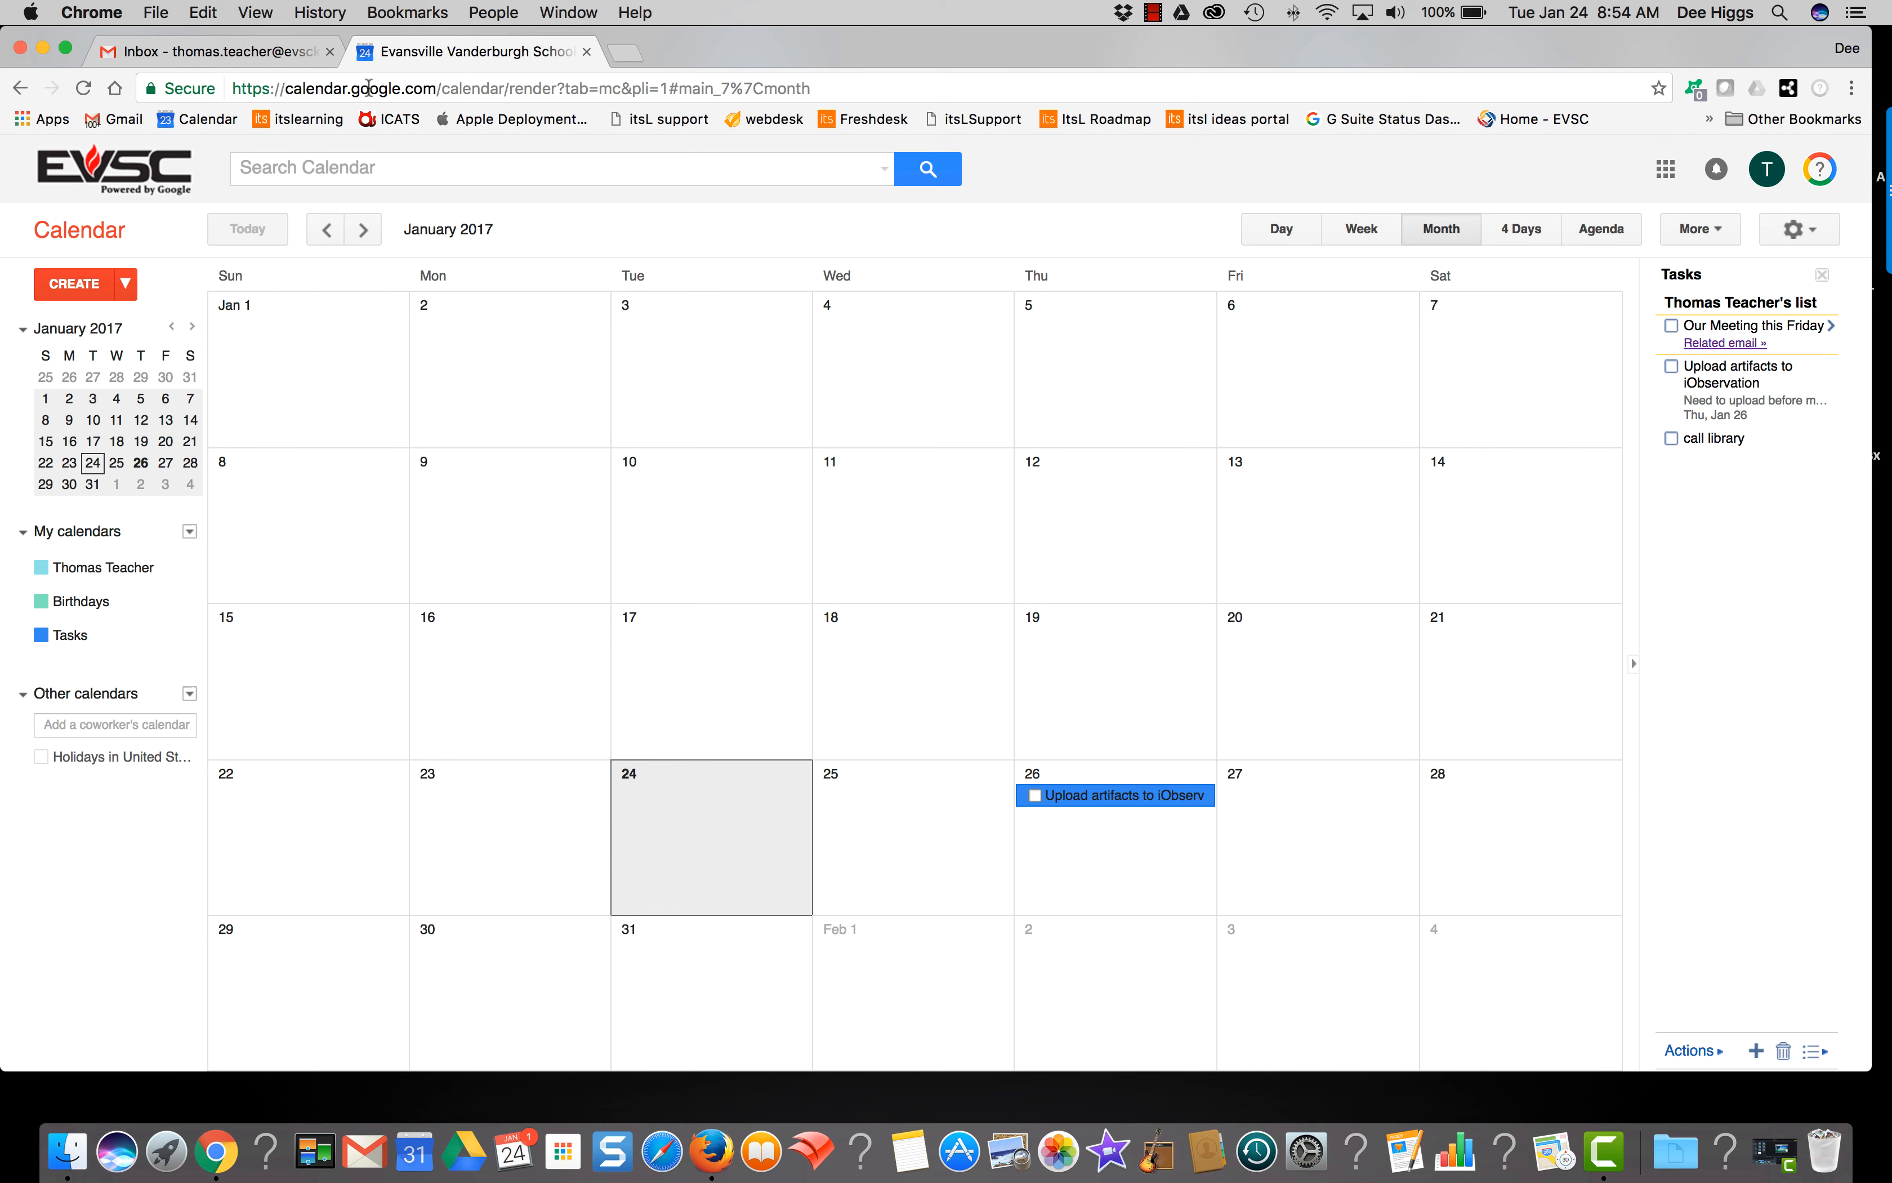
{"action": "left_click", "coordinate": [218, 55]}
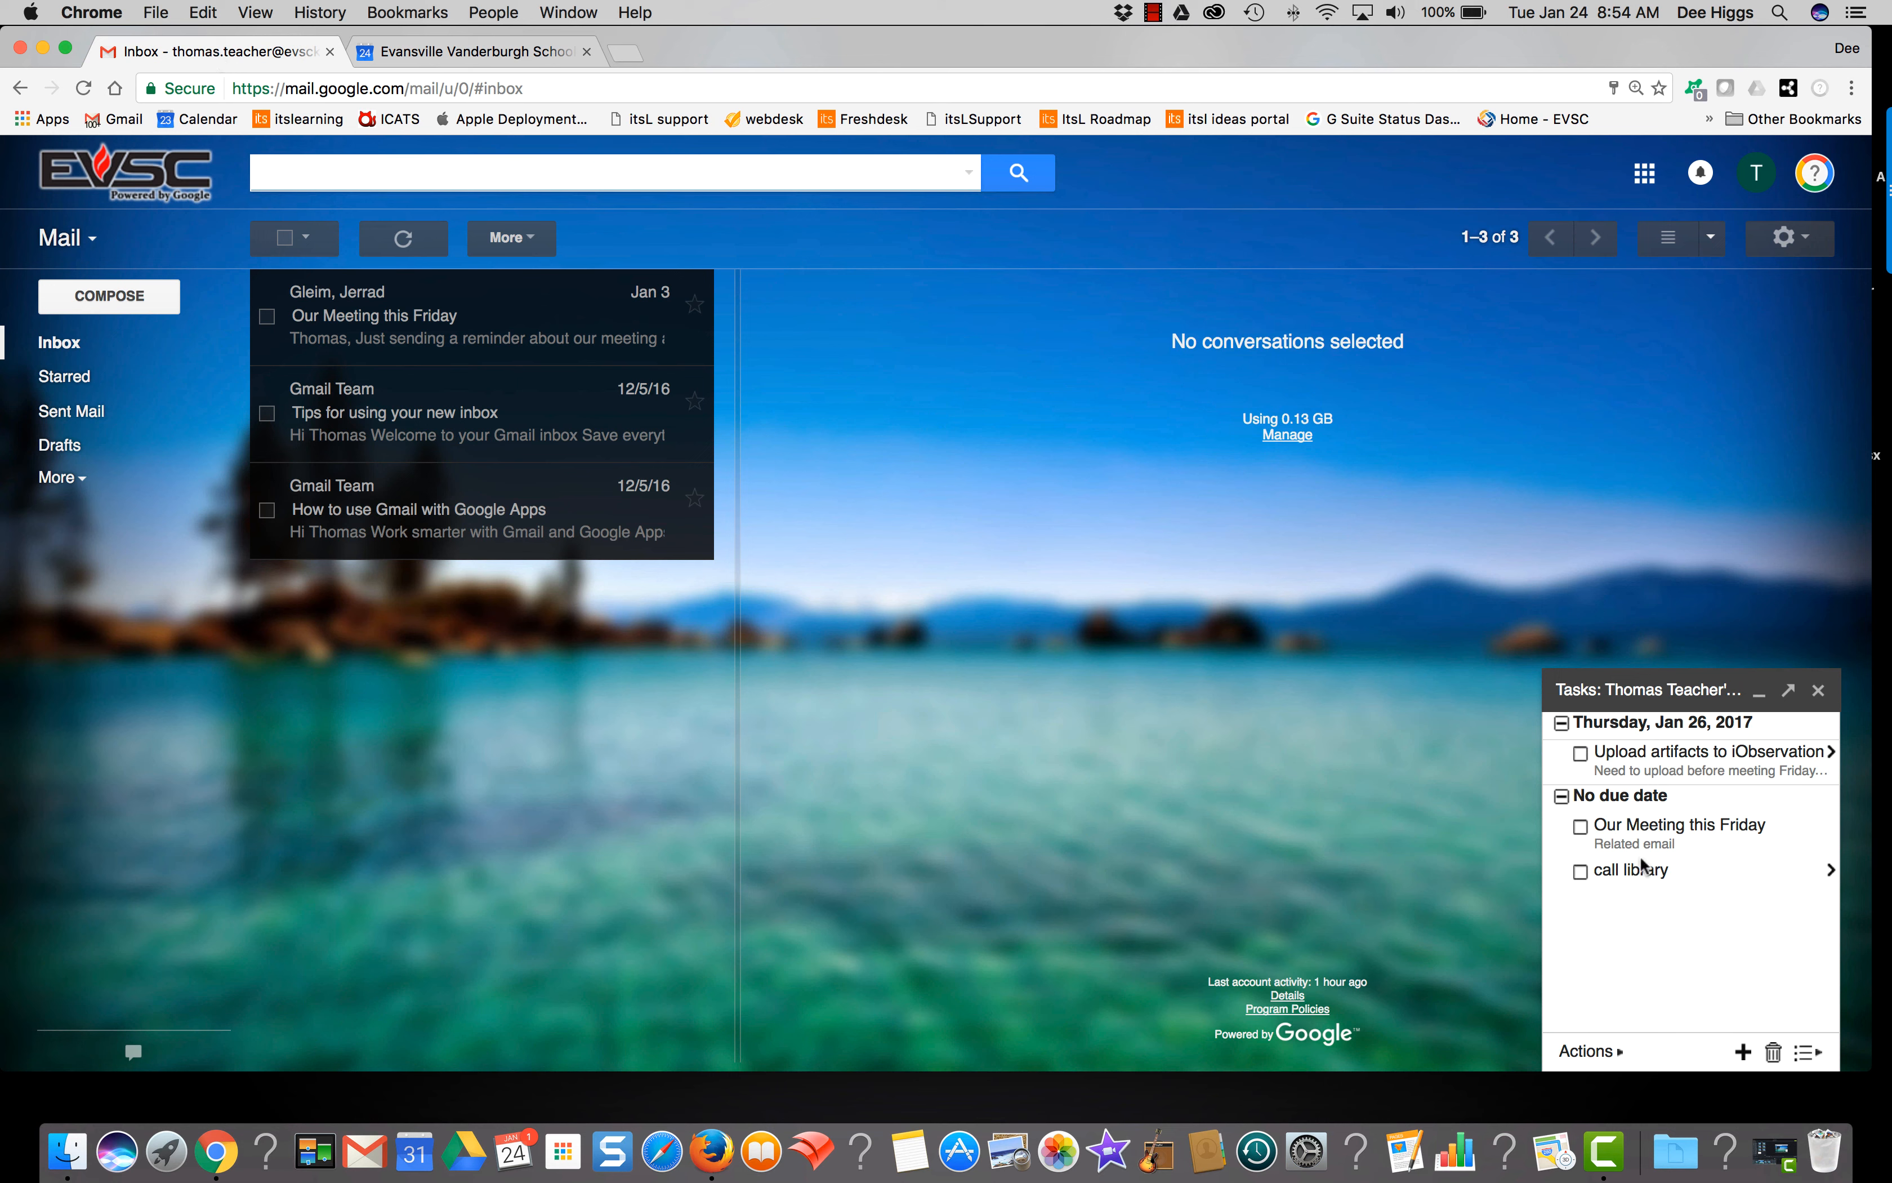
{"action": "left_click", "coordinate": [1826, 752]}
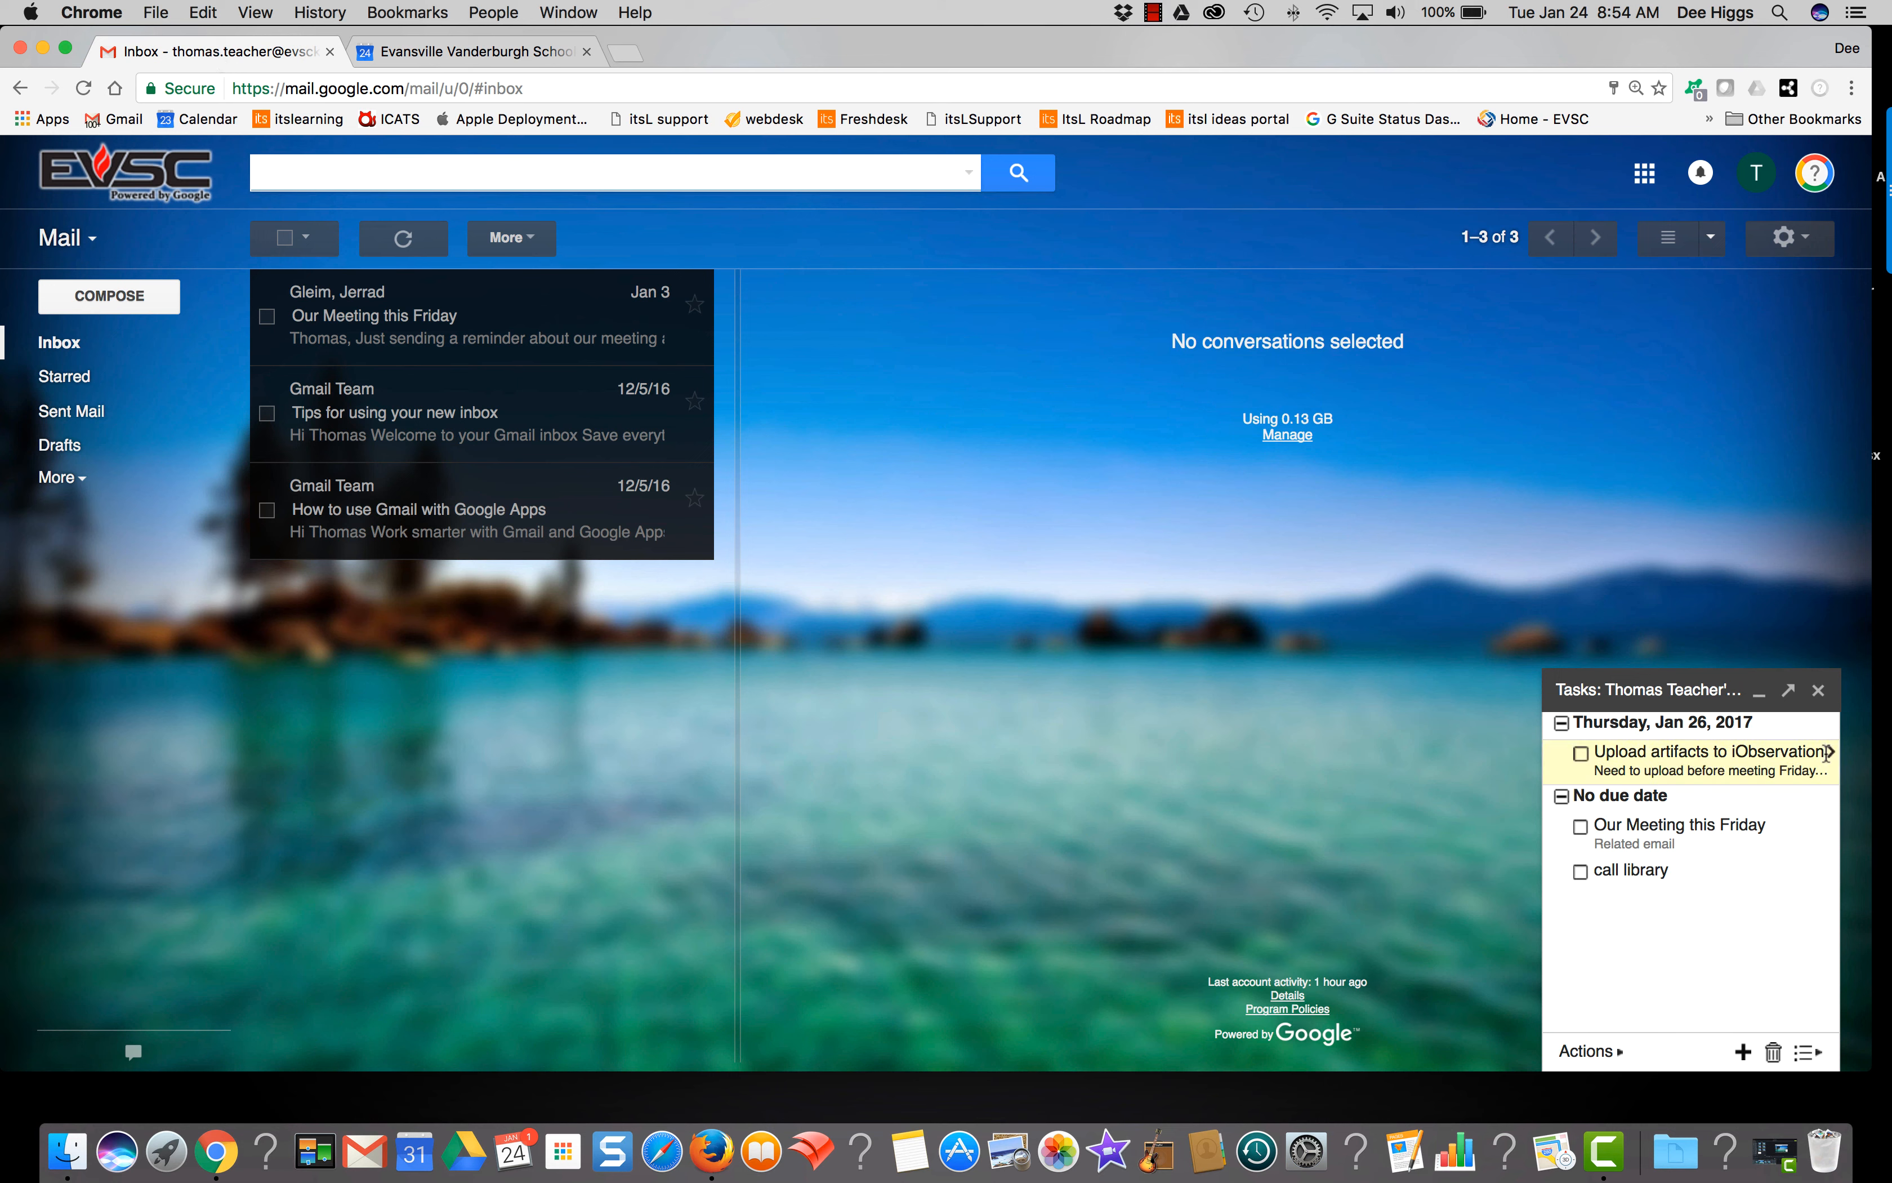
{"action": "left_click", "coordinate": [1828, 753]}
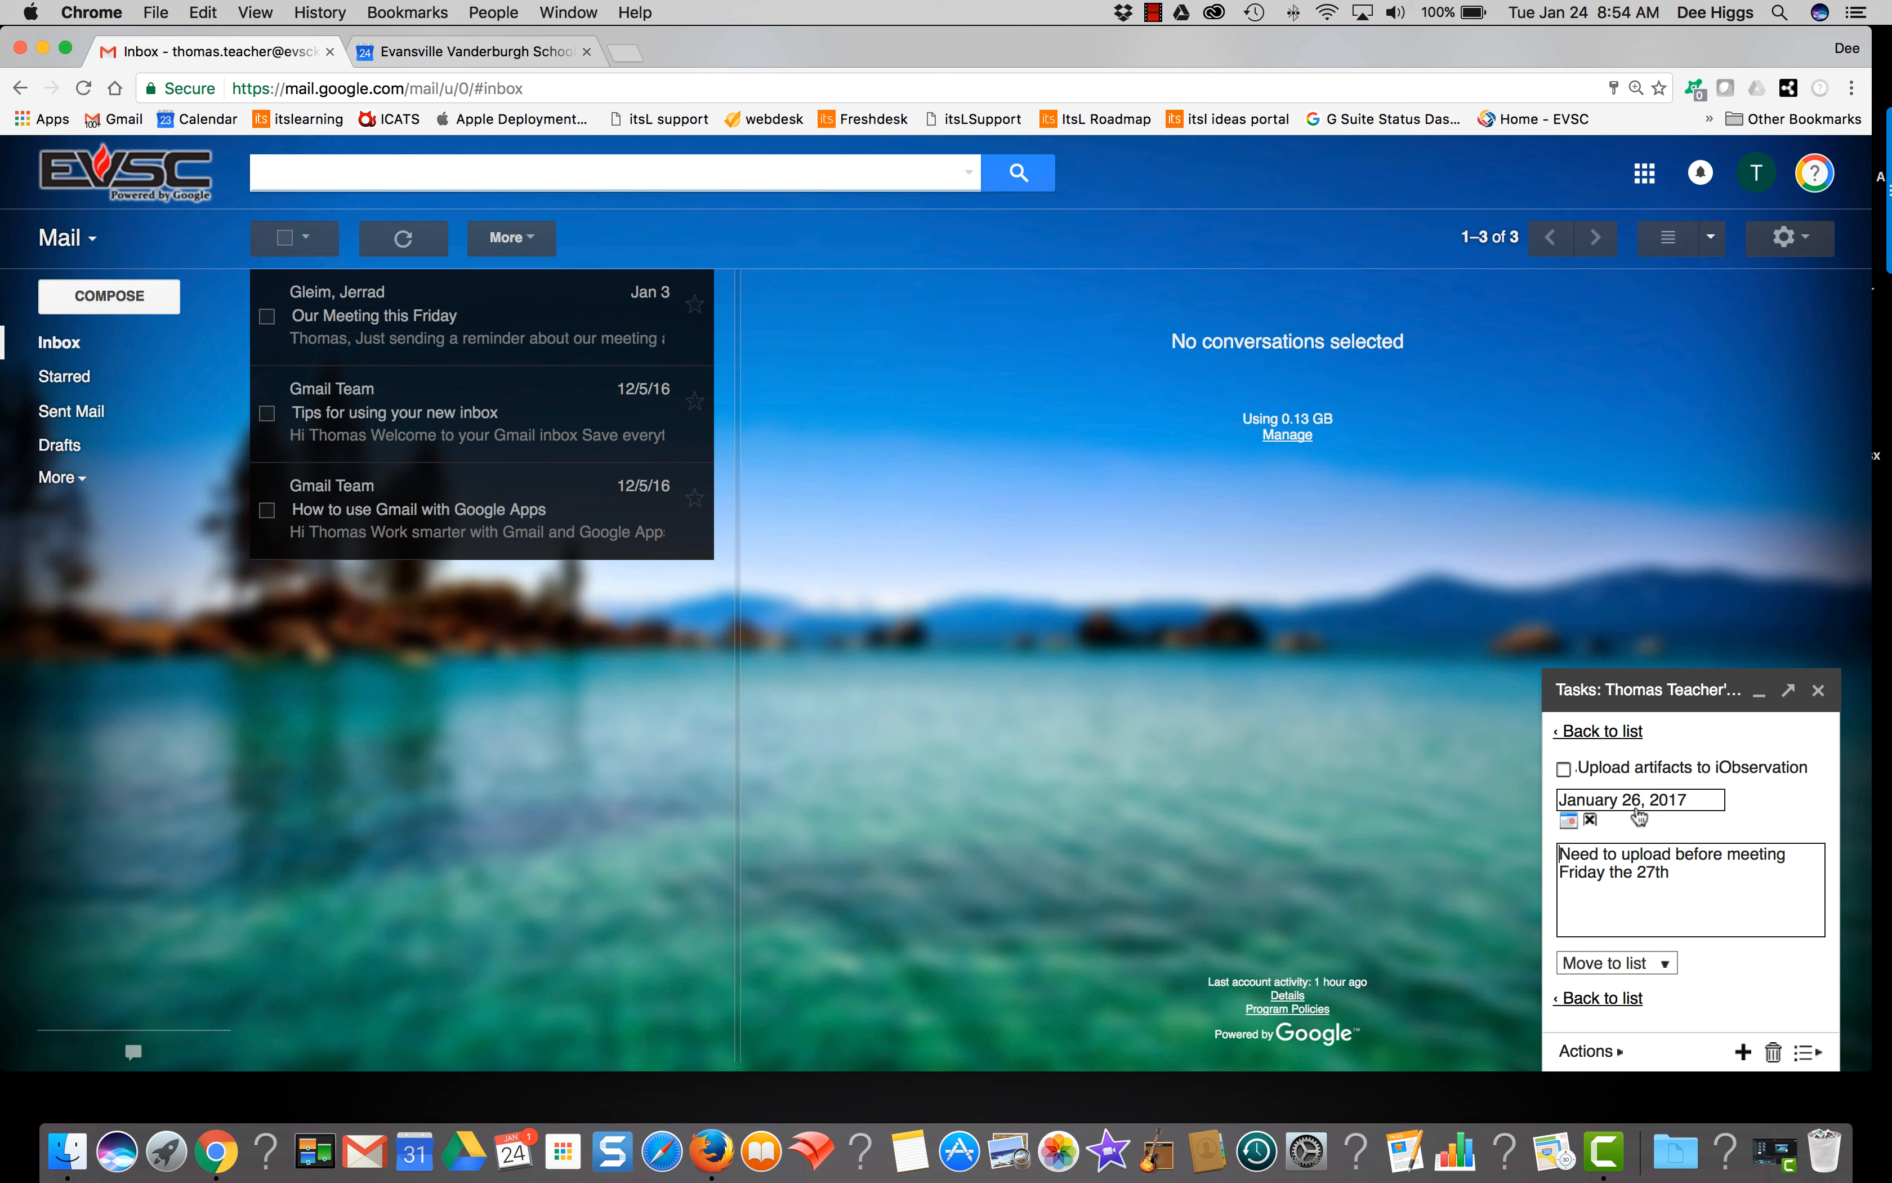
{"action": "left_click", "coordinate": [1596, 1000]}
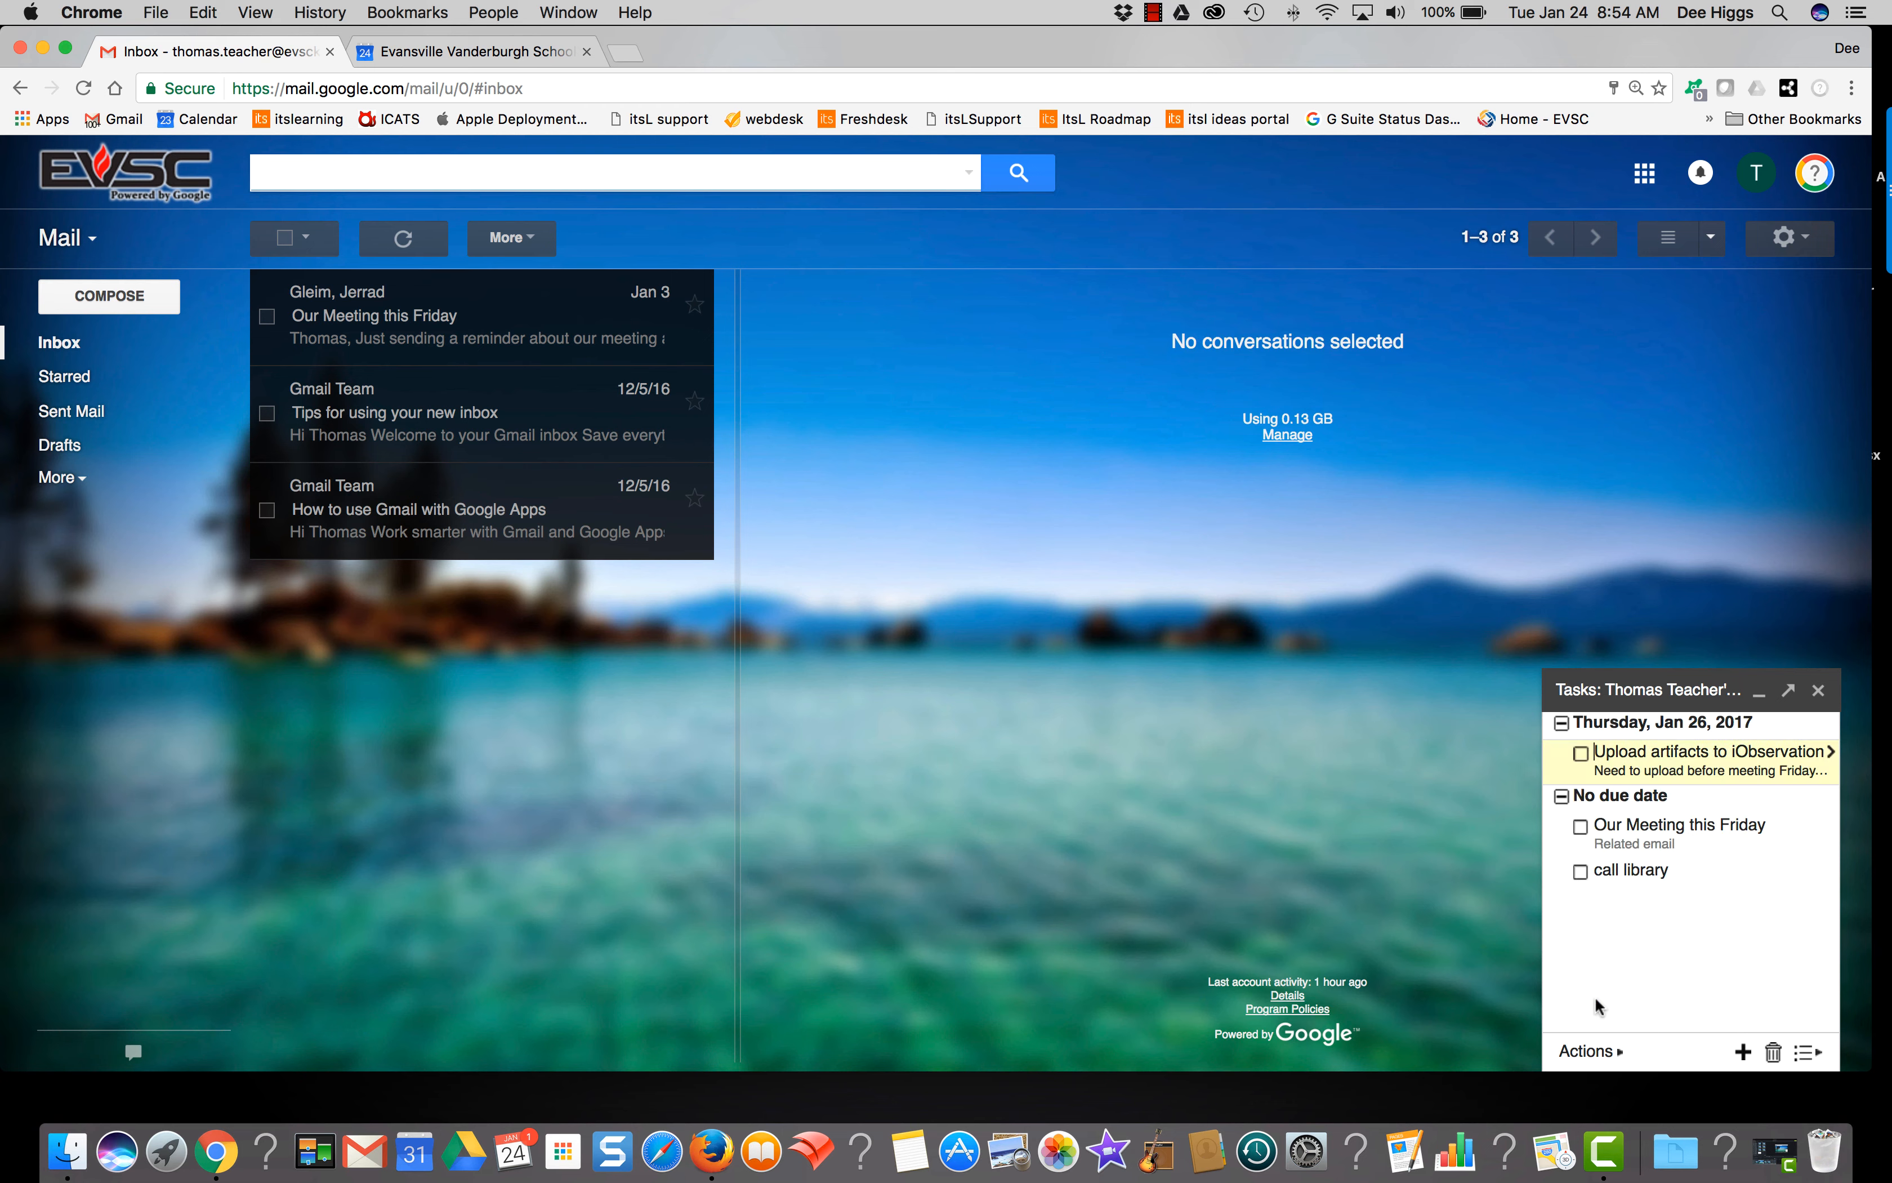
{"action": "left_click", "coordinate": [515, 51]}
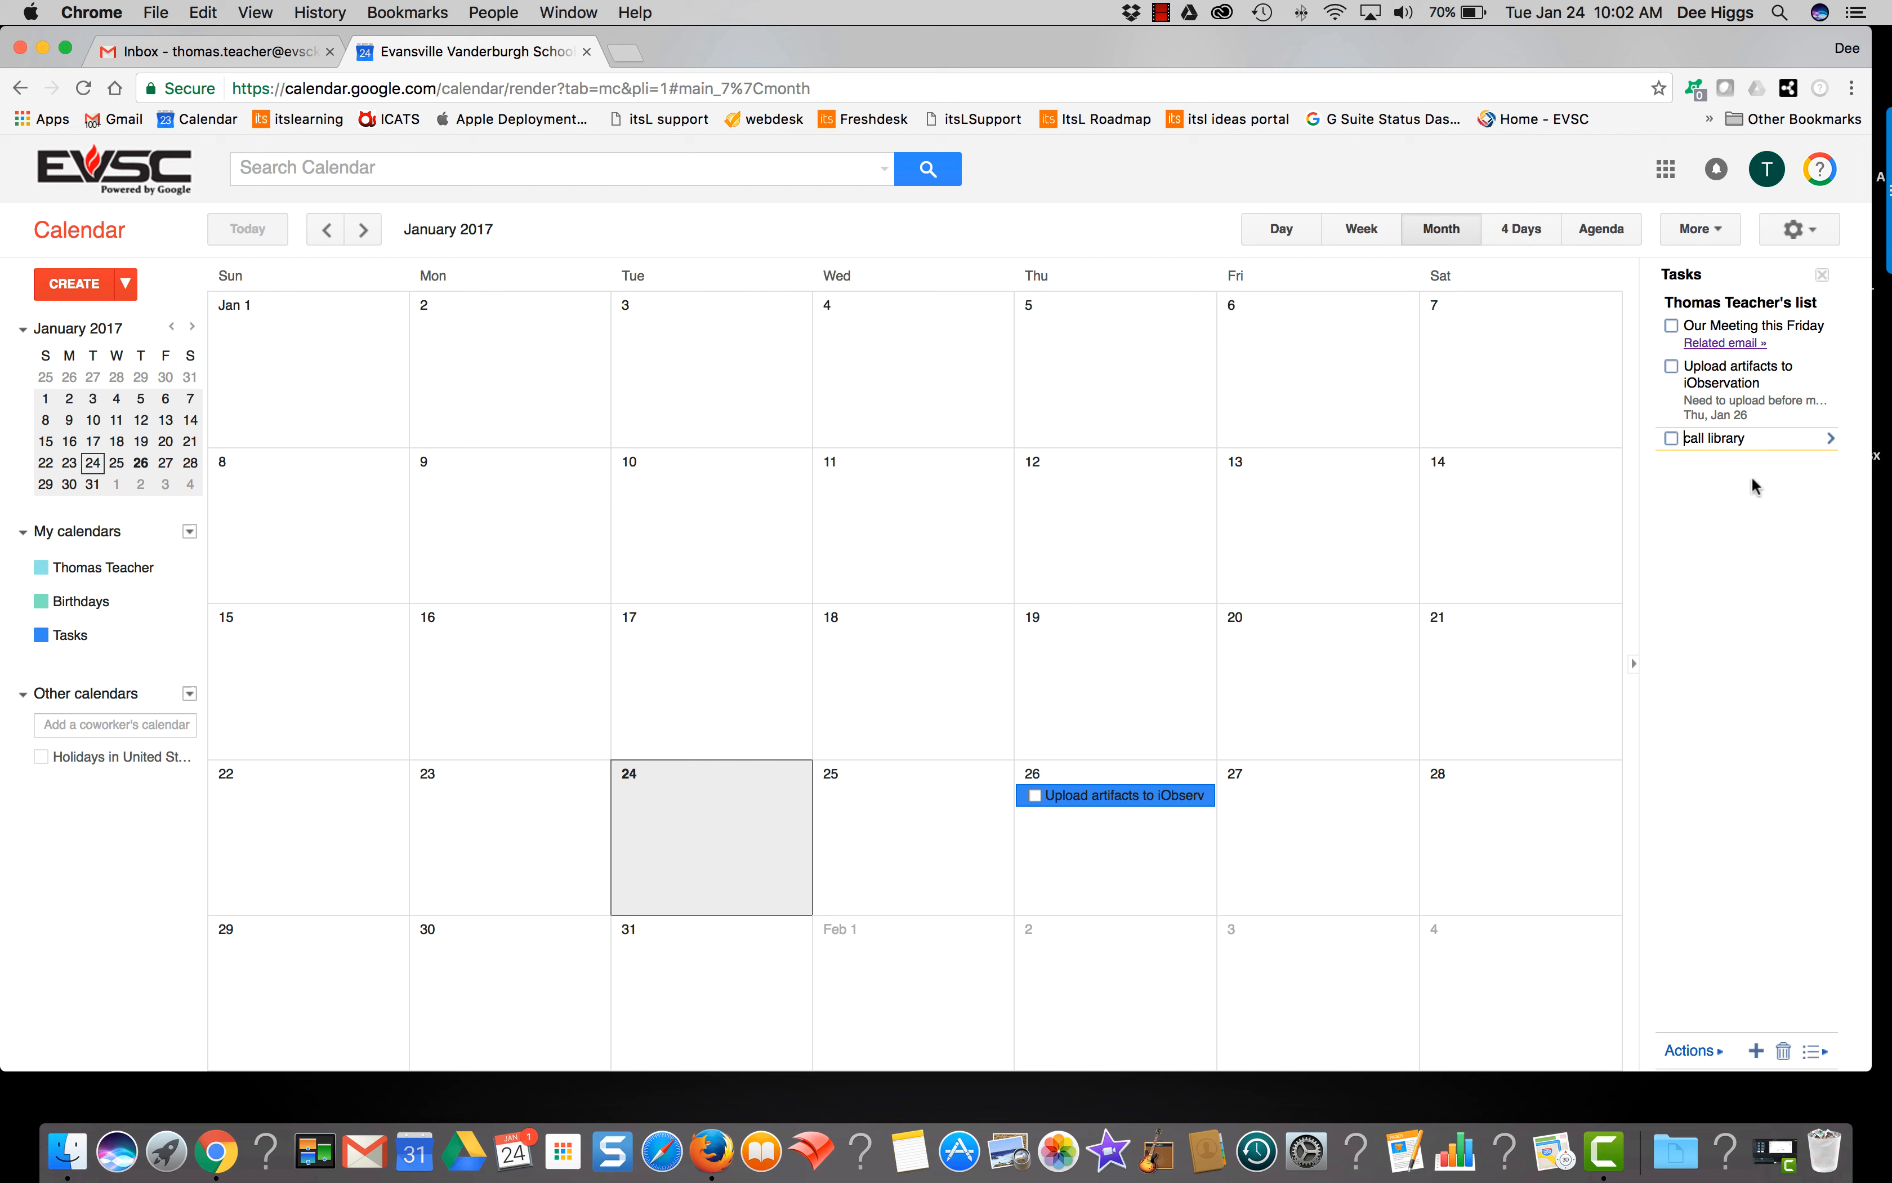
Step: Set the 'call library' task's due date to Tue, Jan 31
{"action": "left_click", "coordinate": [1792, 440]}
{"action": "left_click", "coordinate": [1827, 439]}
{"action": "left_click", "coordinate": [1827, 438]}
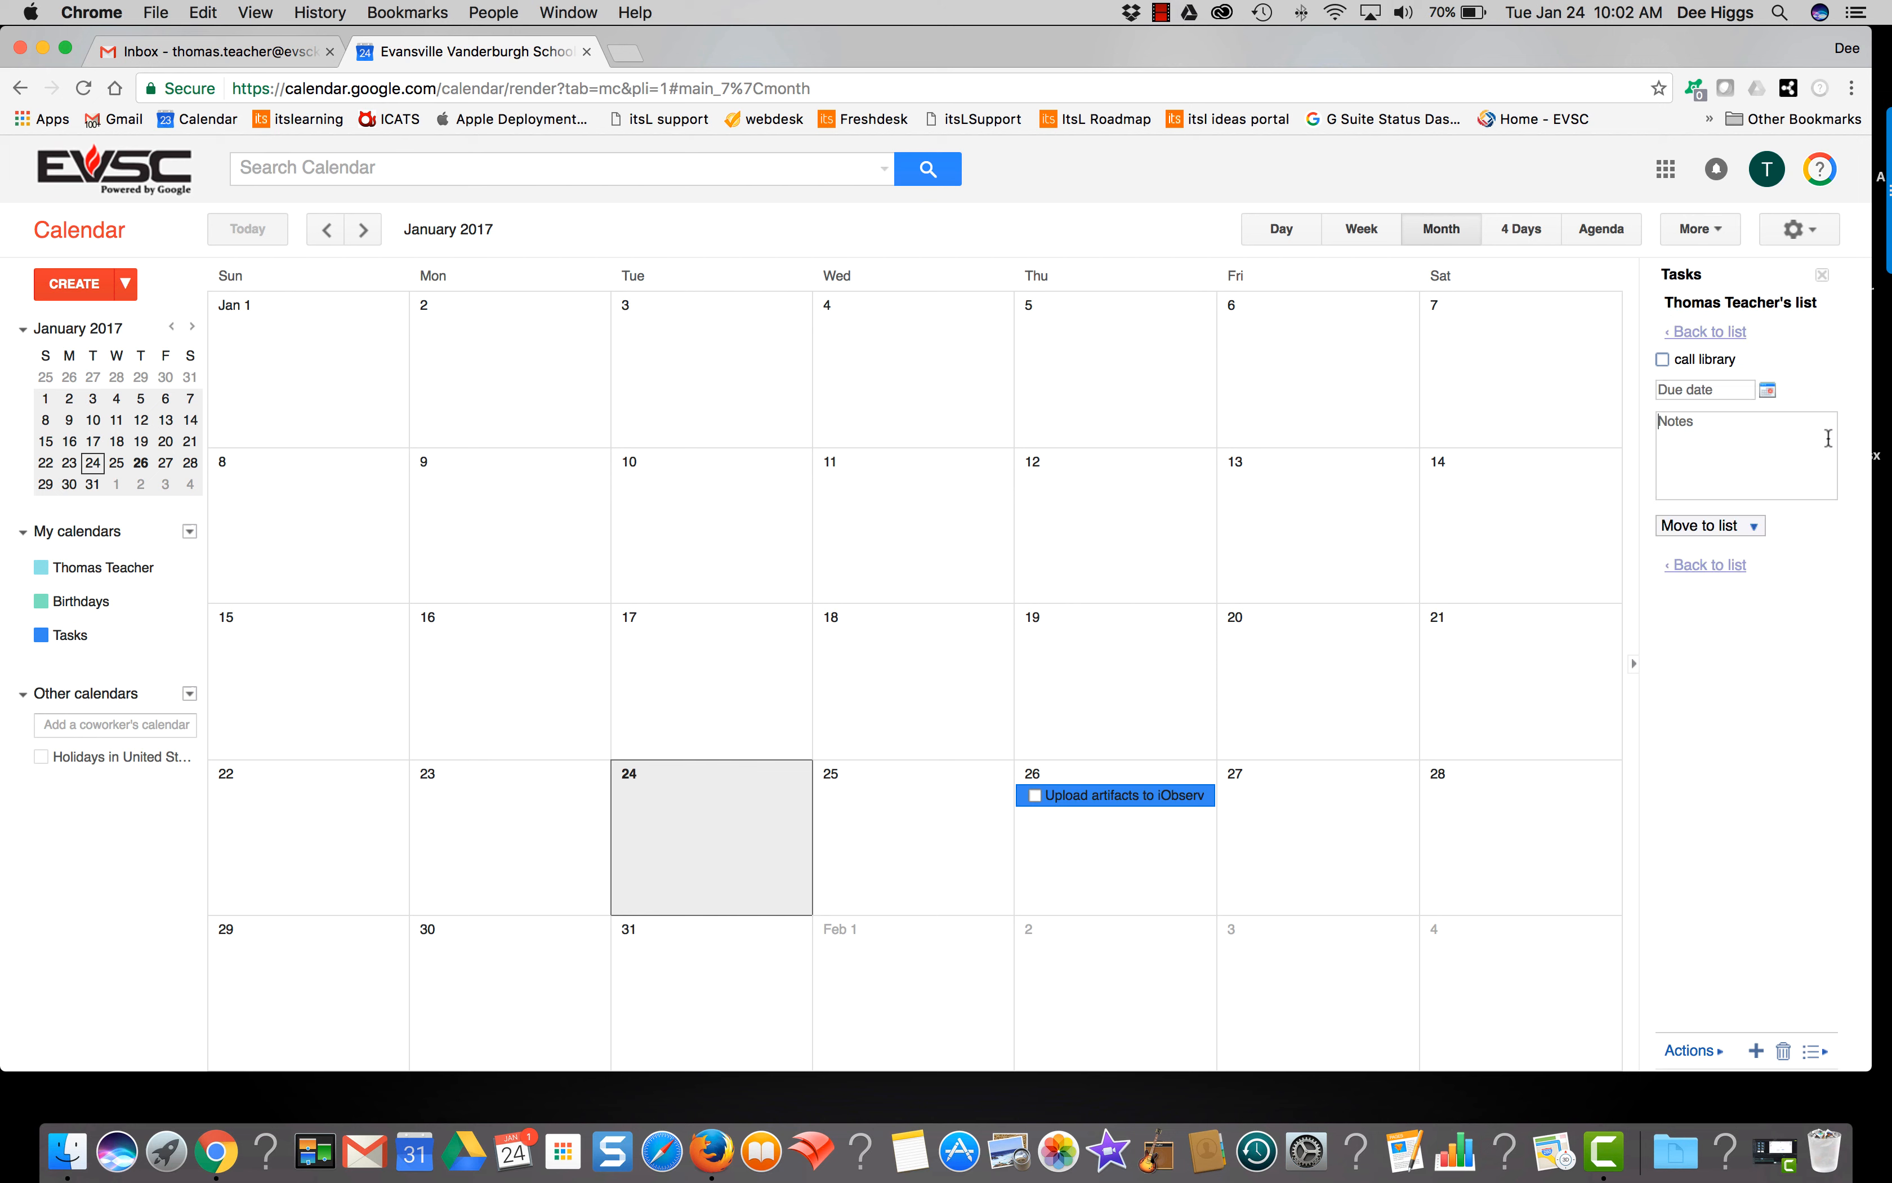
{"action": "left_click", "coordinate": [1736, 391]}
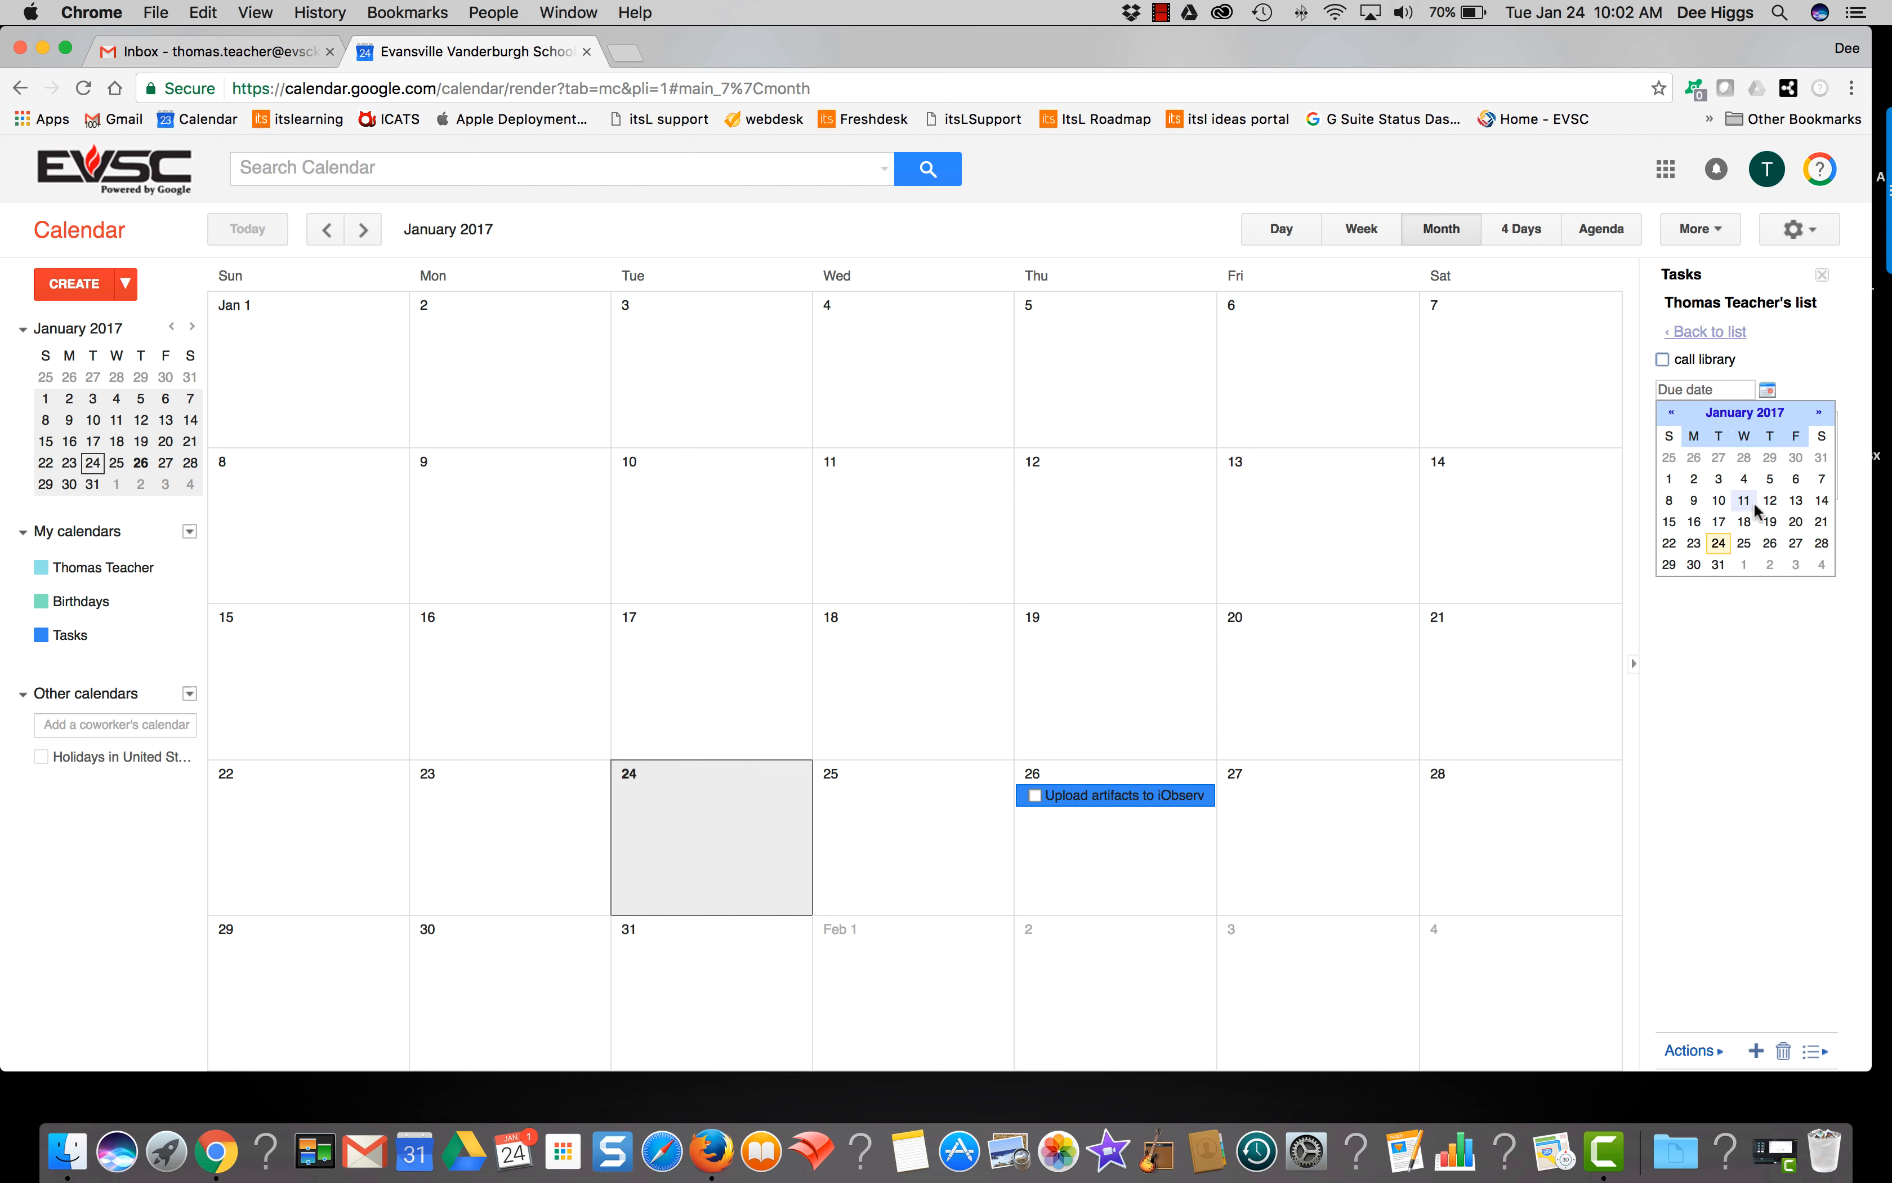
{"action": "left_click", "coordinate": [1719, 565]}
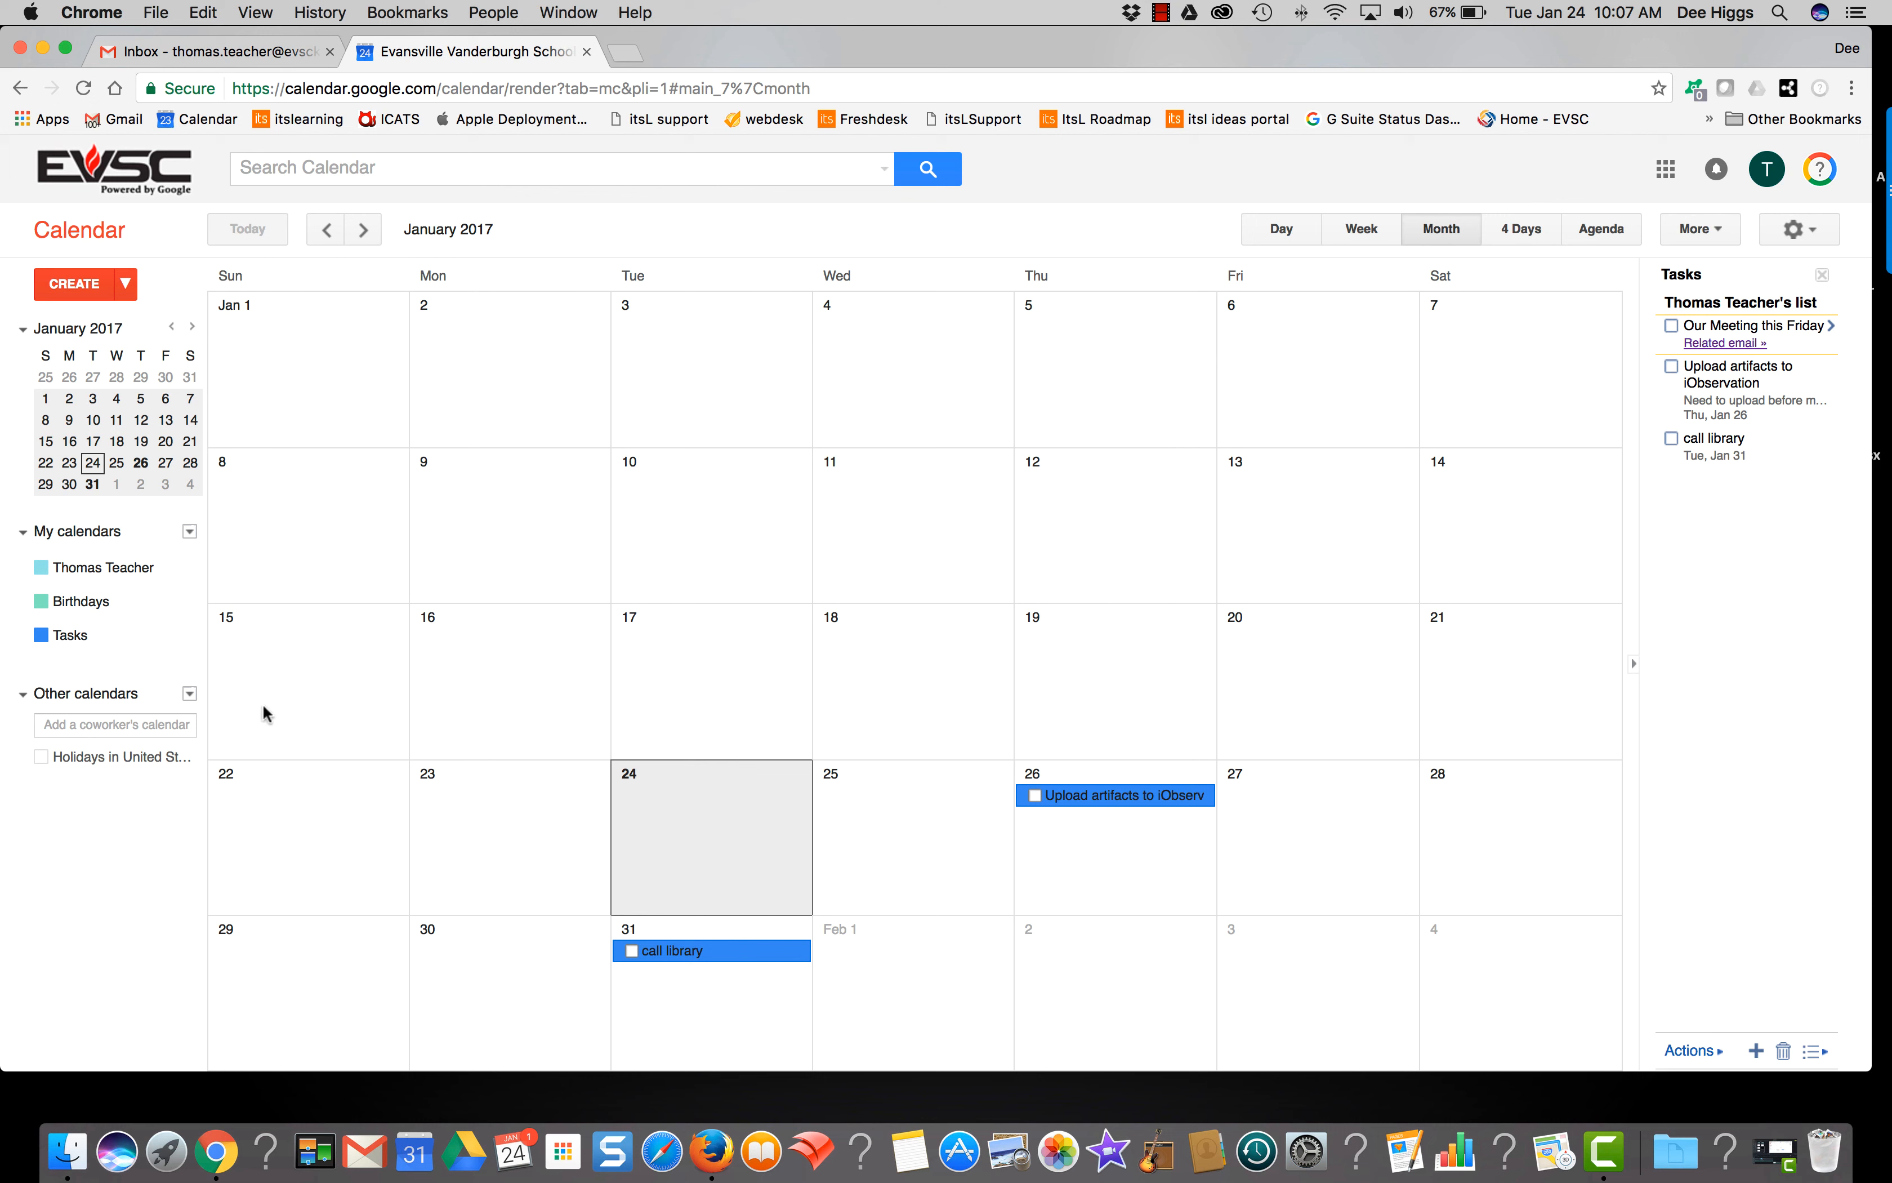
Step: Change the Tasks calendar colour to lavender
{"action": "left_click", "coordinate": [189, 636]}
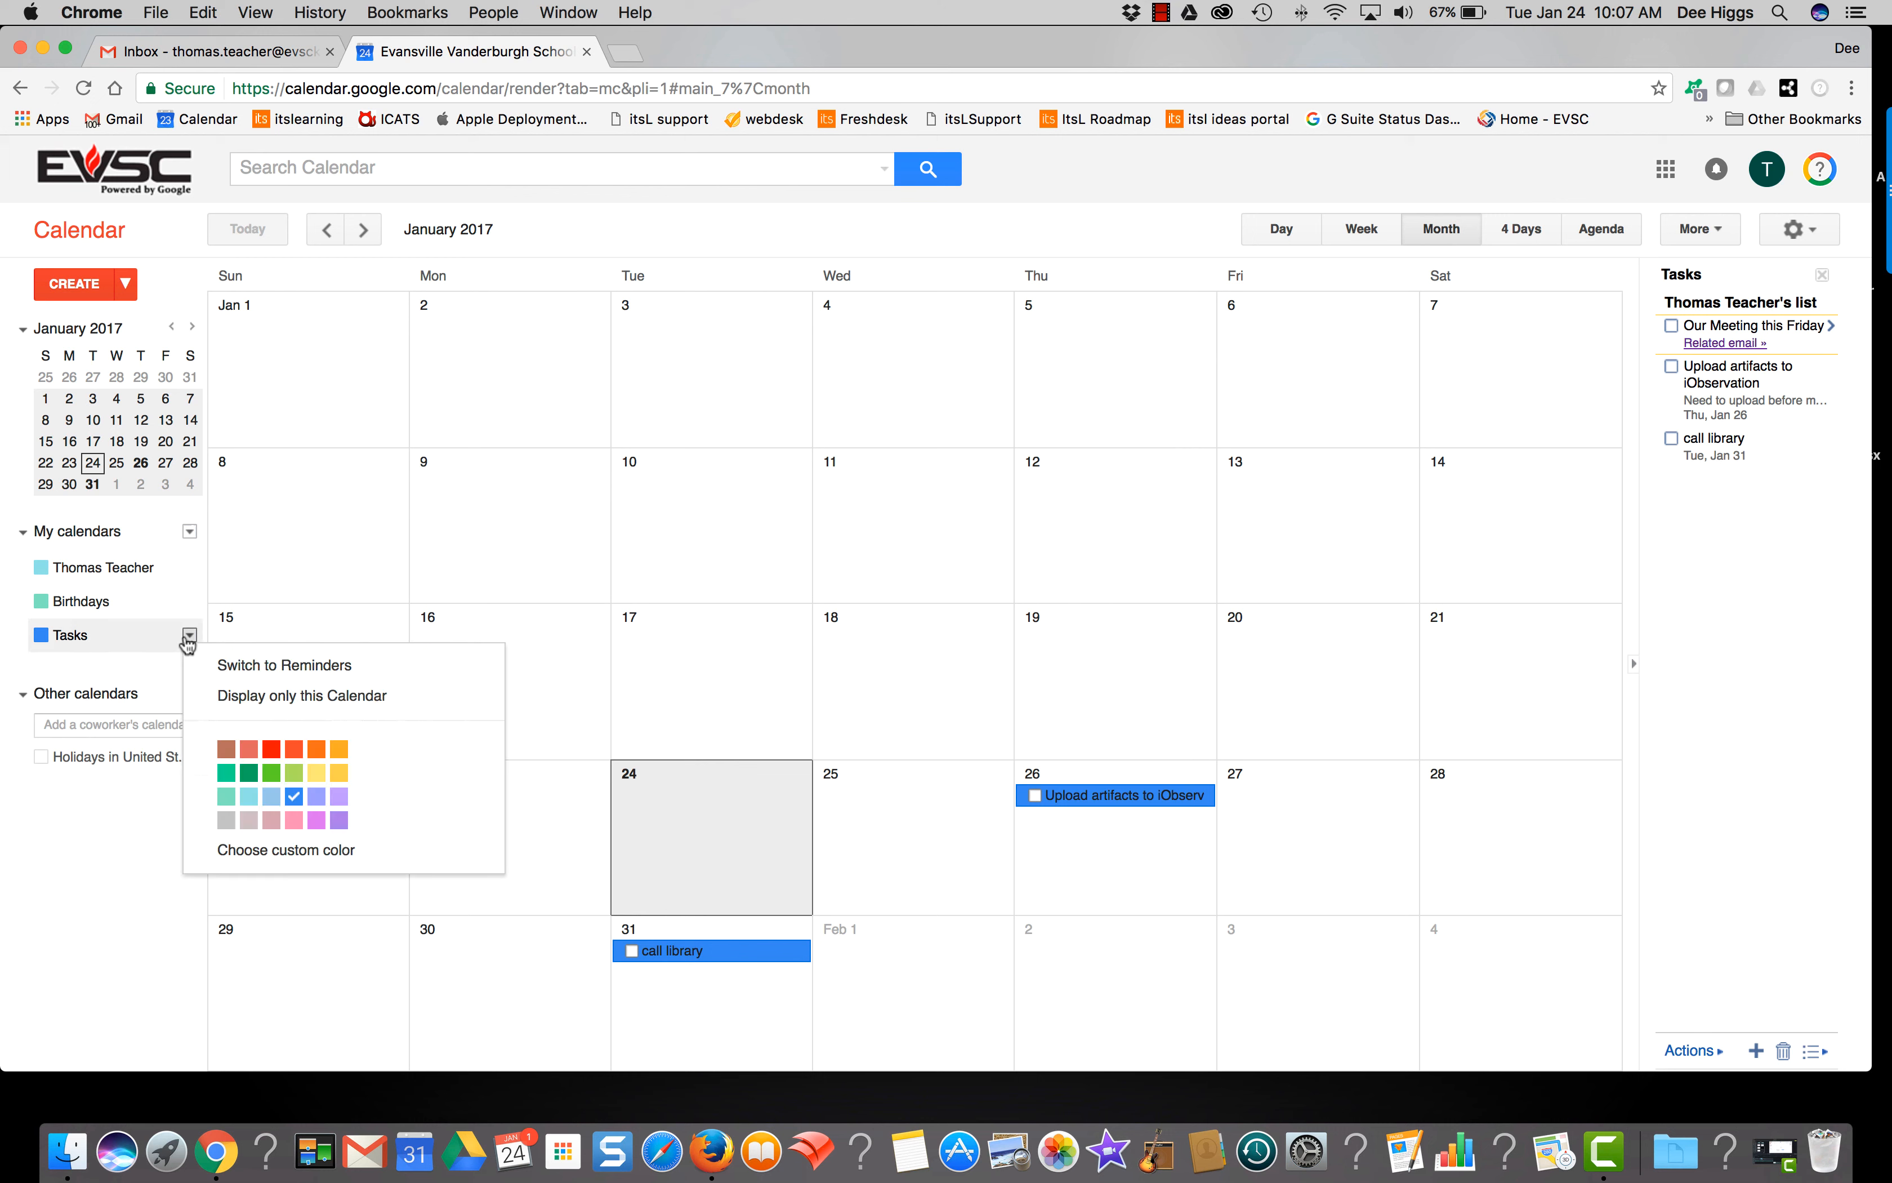
{"action": "left_click", "coordinate": [340, 798]}
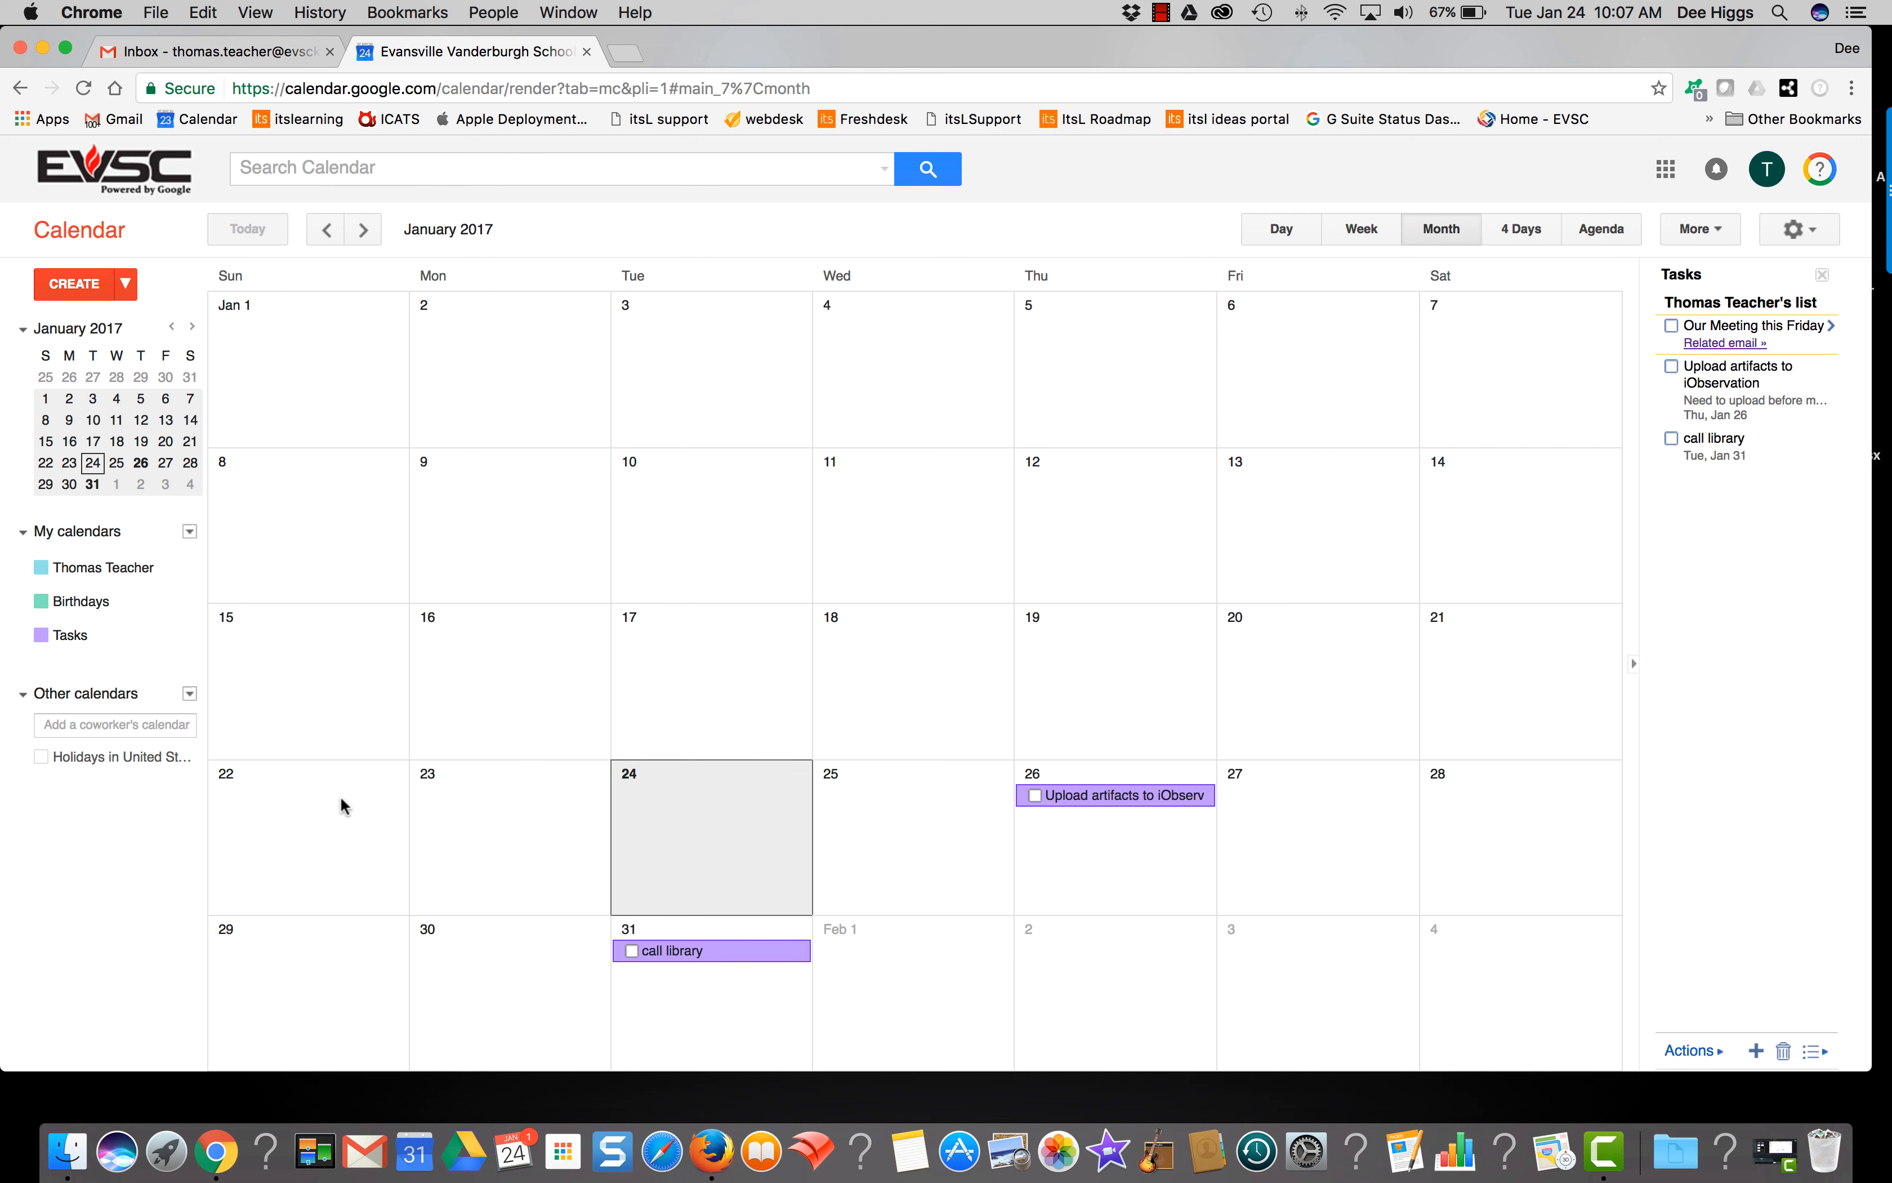